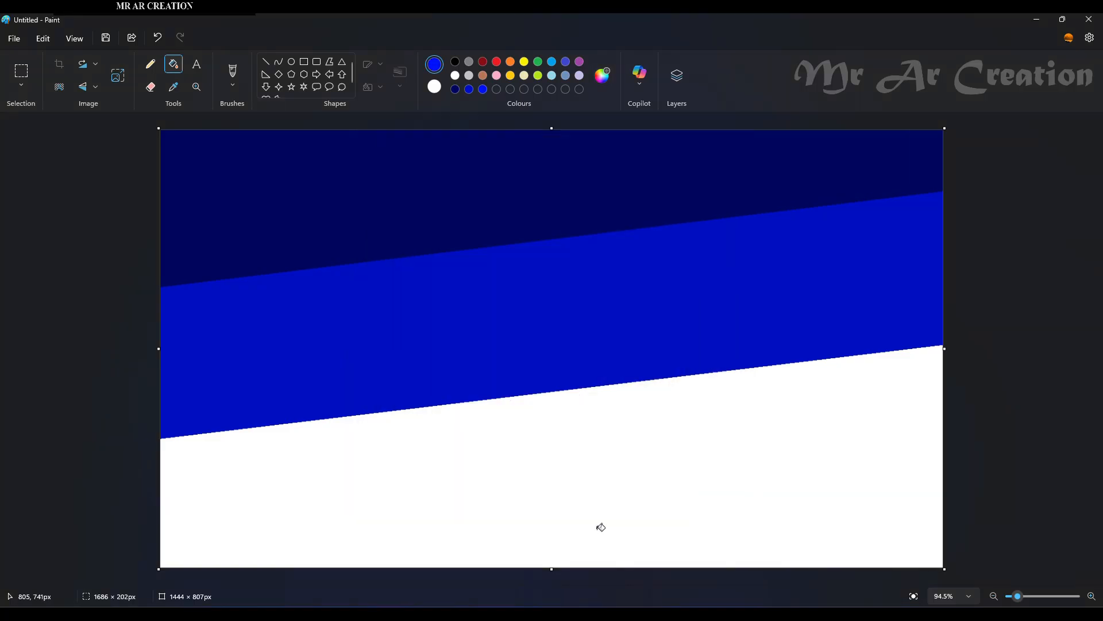
Fill the white lower band with bright blue and shrink the image width to 2 pixels.
left_click(599, 525)
left_click(118, 75)
double_click(516, 300)
key("BackSpace")
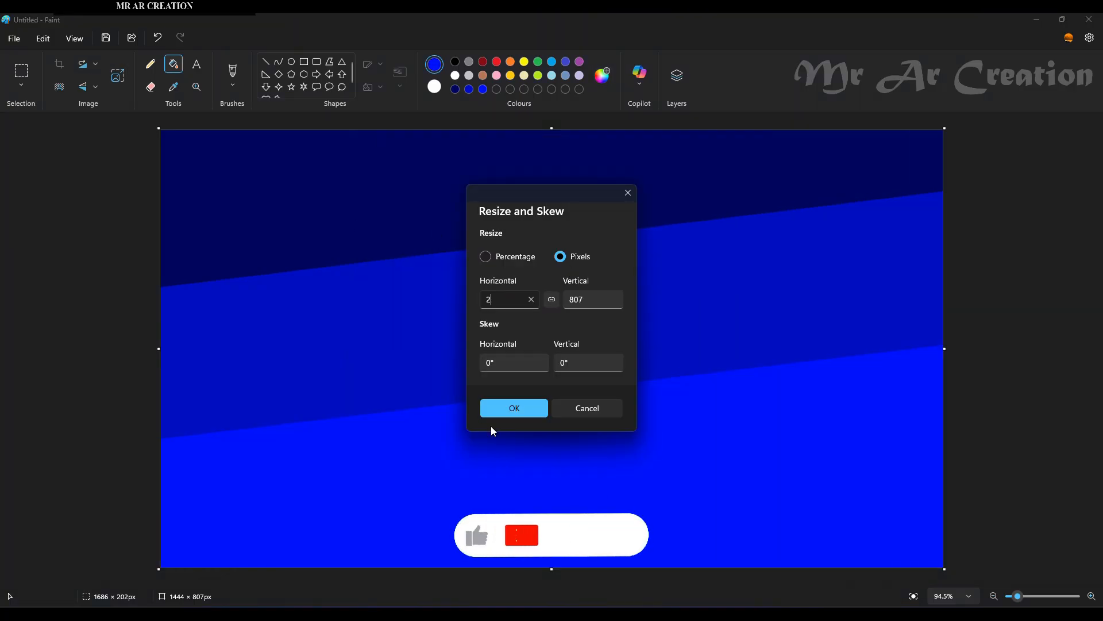
type("2")
double_click(586, 297)
type("2")
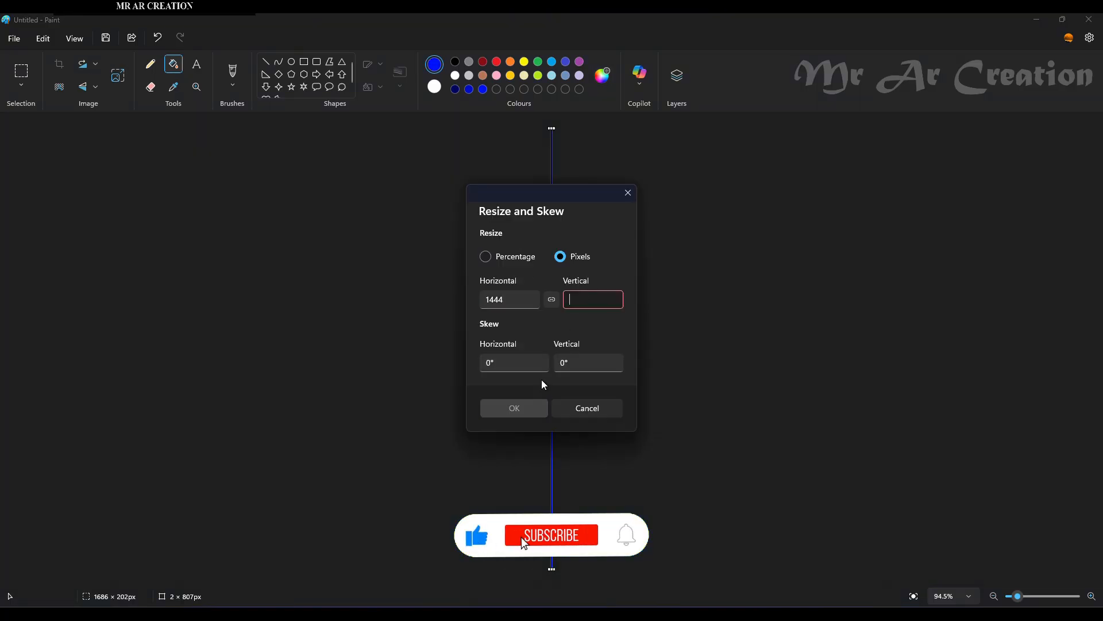
left_click(529, 407)
Resize the image back to 1444 × 807 pixels so the blue bands blend into a gradient.
left_click(118, 75)
double_click(583, 297)
type("807")
left_click(514, 408)
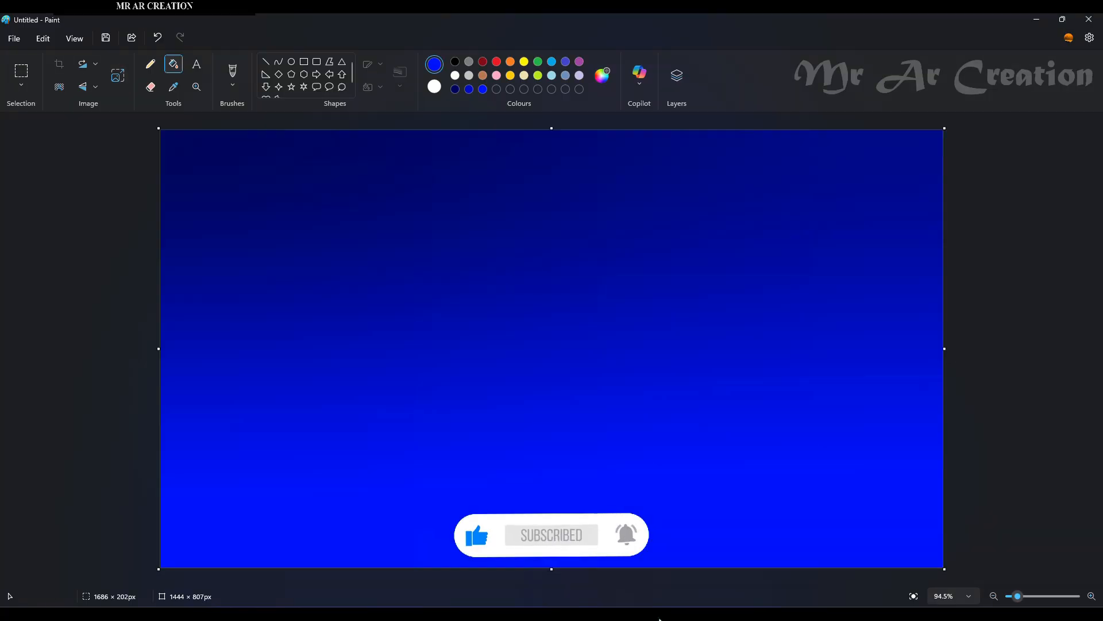
Squash the whole gradient into a strip along the canvas's lower third and flip it vertically.
left_click(20, 88)
left_click(34, 152)
left_click_drag(552, 128, 553, 419)
right_click(554, 287)
left_click(609, 309)
right_click(550, 437)
right_click(561, 435)
left_click(603, 196)
Place the gradient upright over the canvas's upper part, about 587 px high, meeting the flipped strip below.
right_click(599, 242)
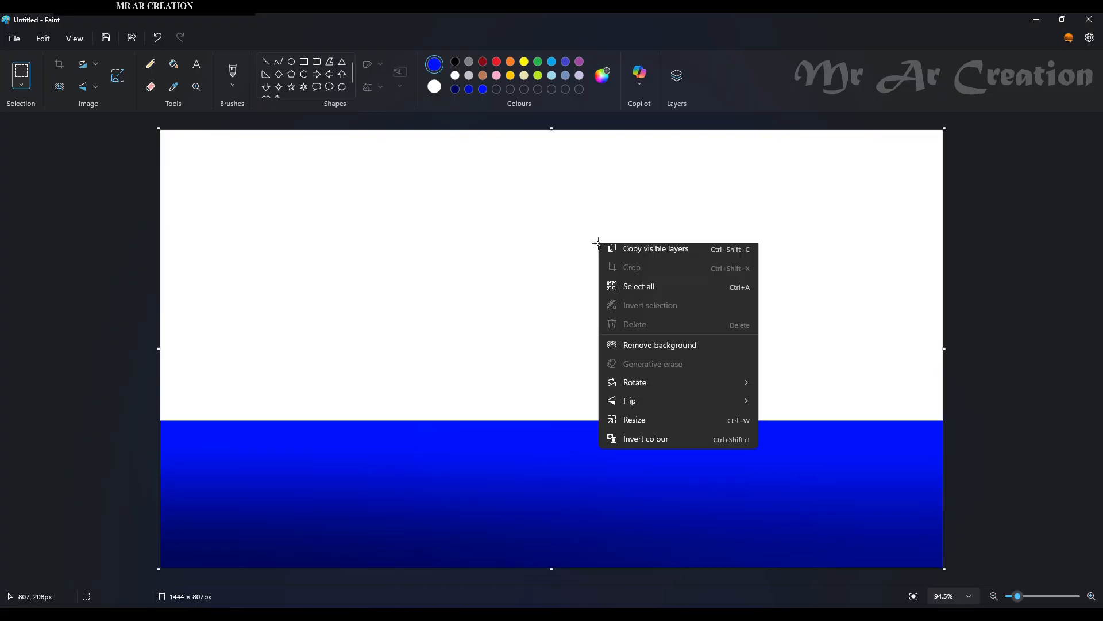
left_click(613, 290)
right_click(561, 218)
mouse_move(713, 441)
left_click(752, 441)
left_click_drag(552, 276, 564, 447)
left_click(1027, 286)
Draw a thin horizontal line across the full canvas width on a new layer, where sky and water meet.
left_click(261, 61)
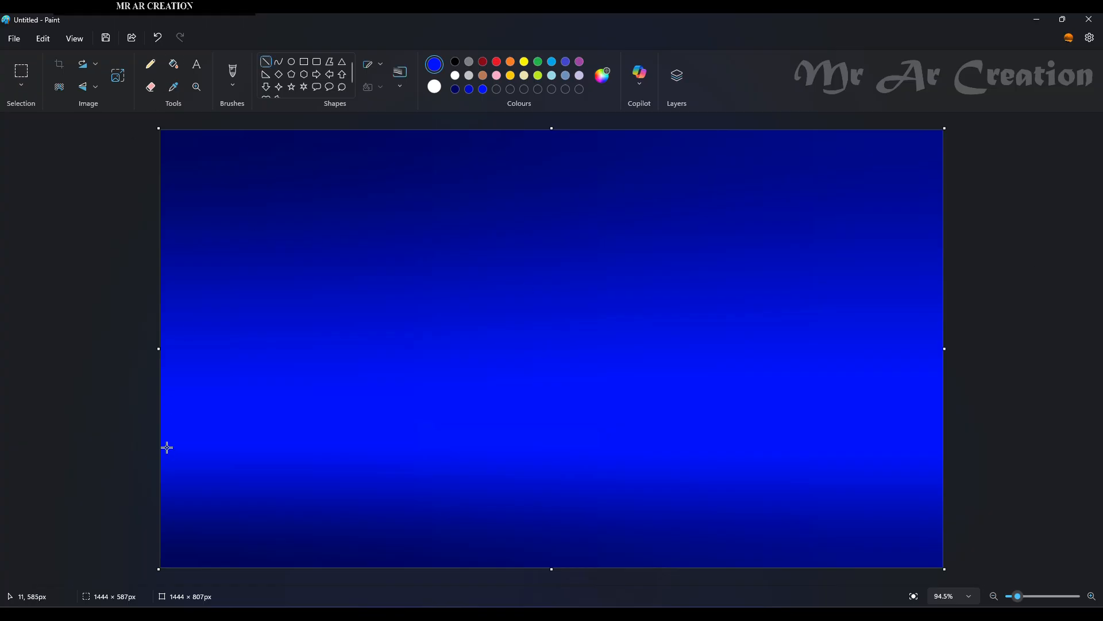
left_click(677, 75)
left_click_drag(121, 445, 963, 446)
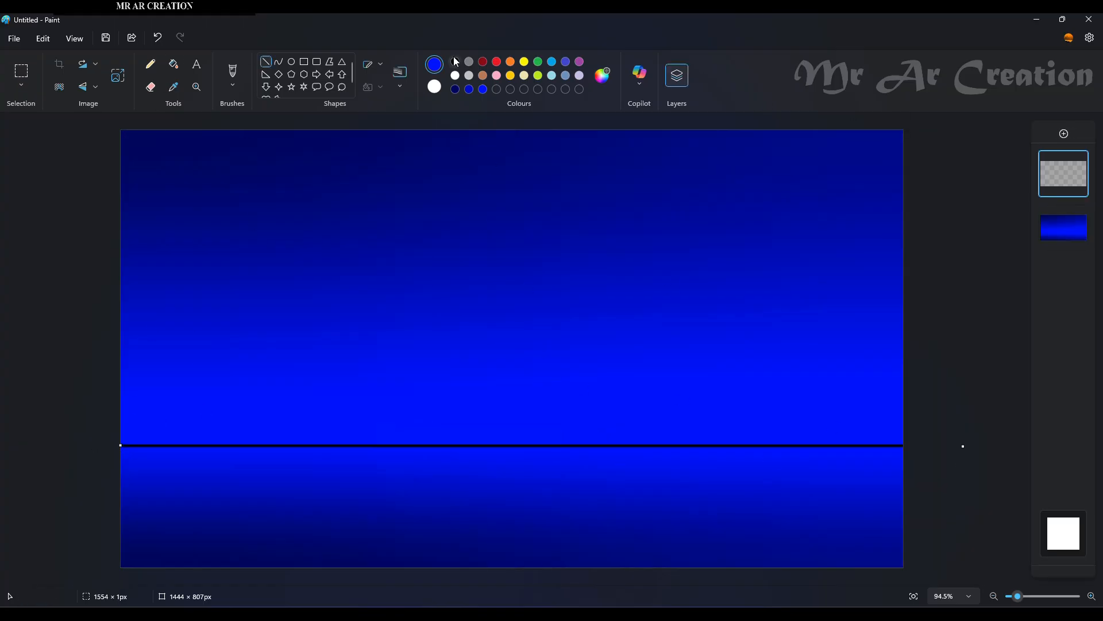
left_click(400, 86)
left_click(414, 109)
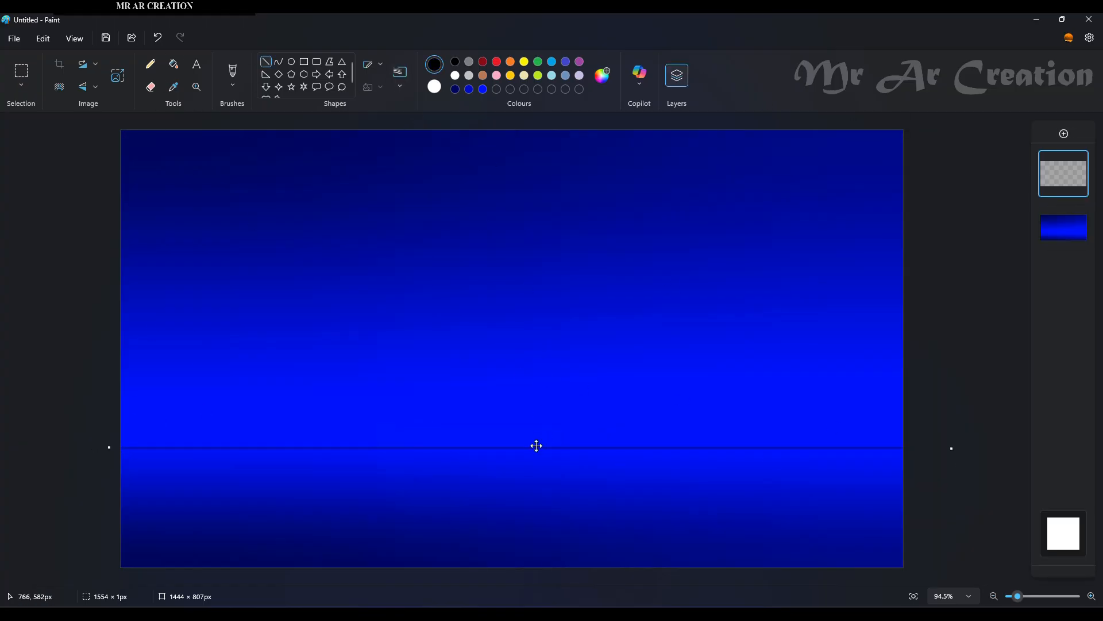
Recolour the horizon line with a custom dark blue.
left_click(602, 75)
left_click(485, 184)
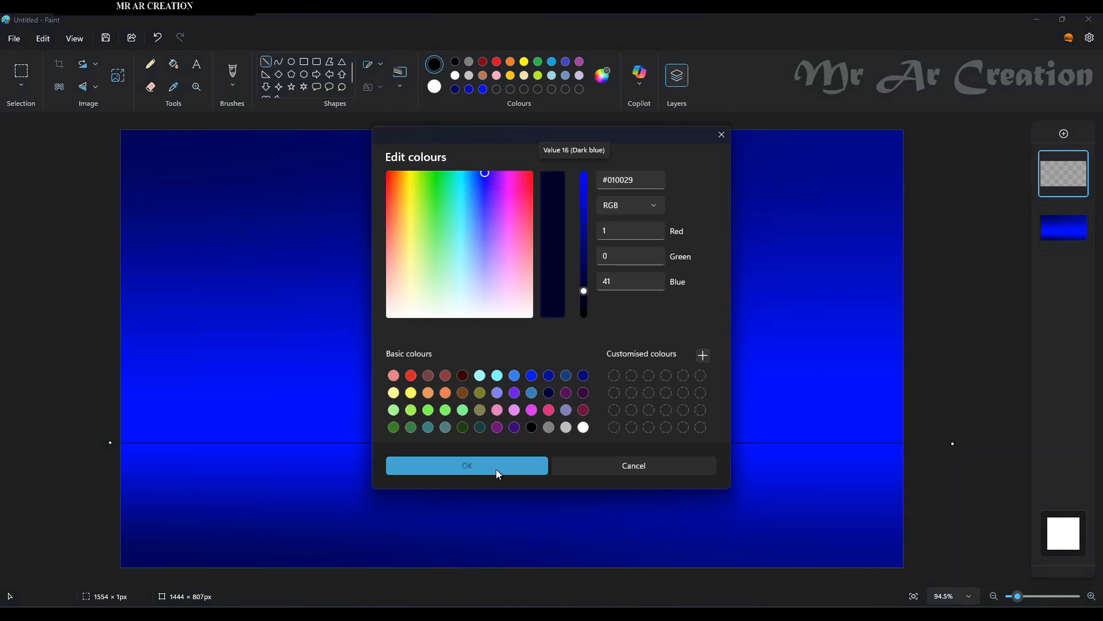
left_click(500, 467)
left_click(602, 75)
left_click(584, 234)
left_click(525, 463)
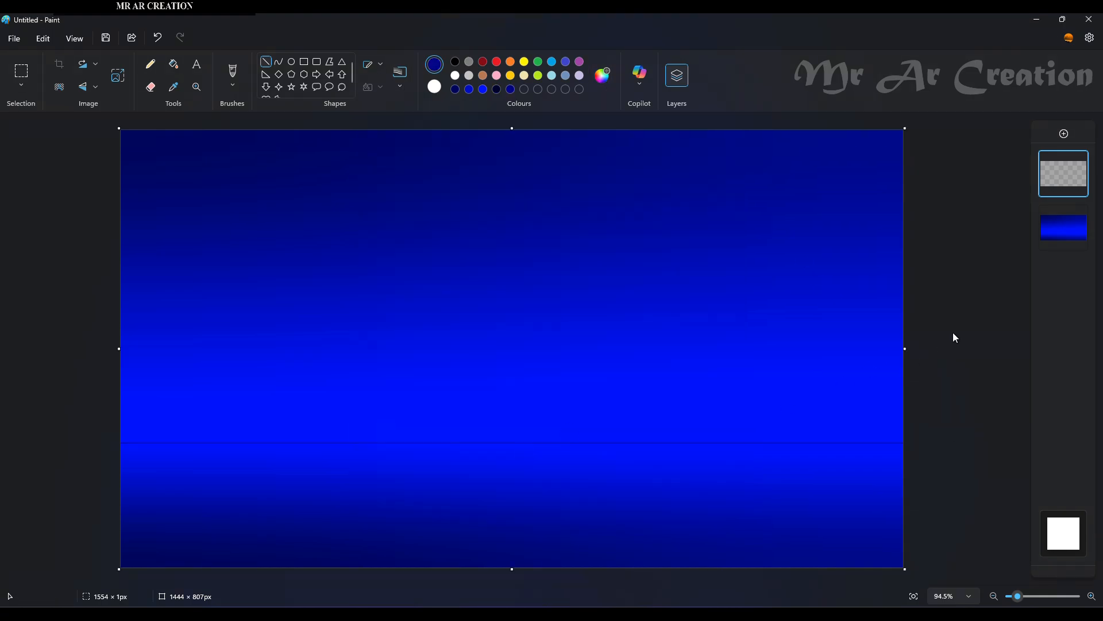
Draw a dark blue pine tree above the horizon with the pencil, with jagged horizontal branches widening down a thin trunk.
left_click(151, 66)
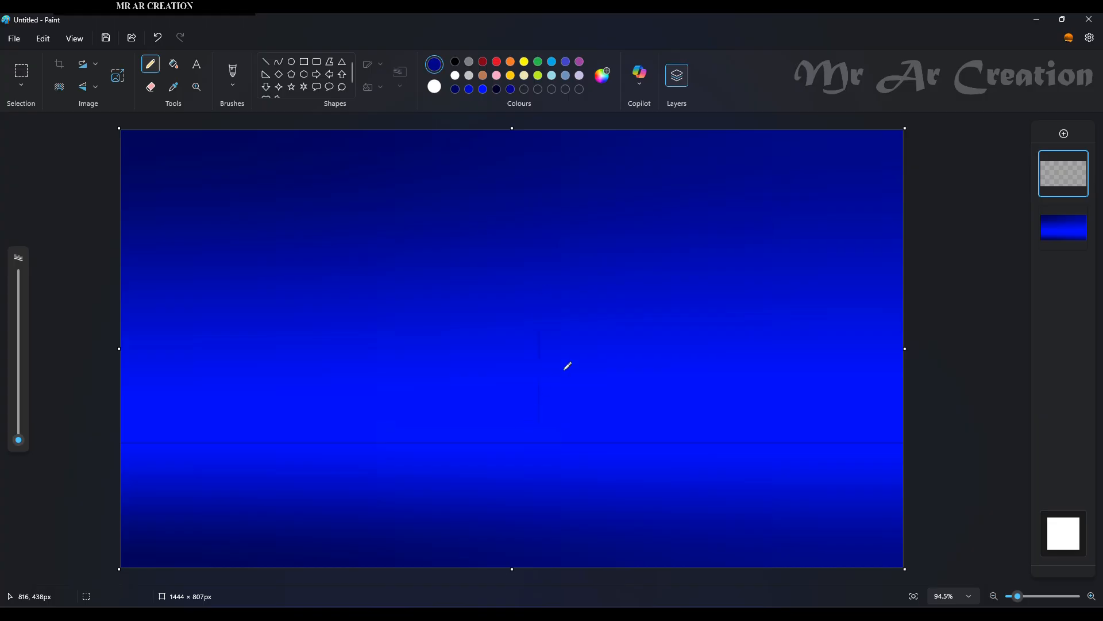
scroll(568, 365, "up", 10)
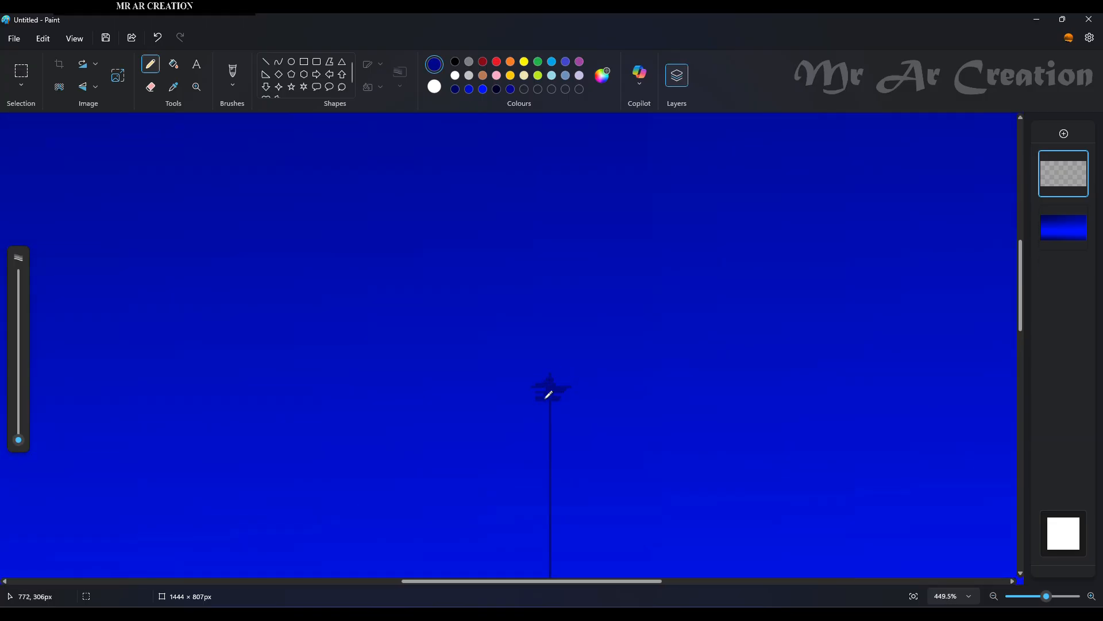
scroll(531, 428, "down", 4)
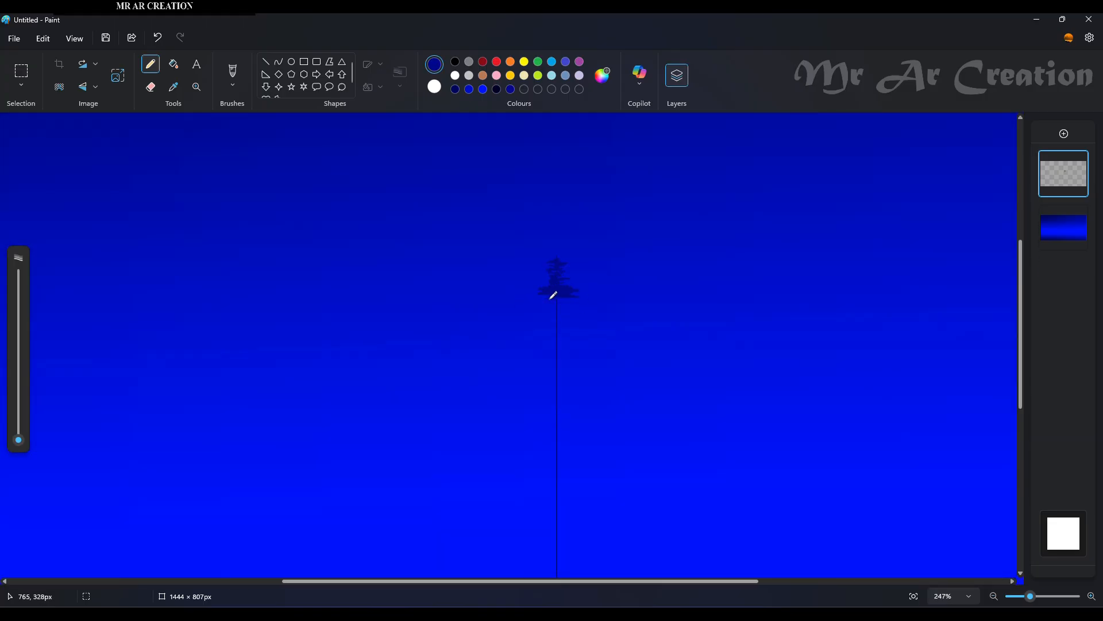
left_click_drag(555, 296, 574, 302)
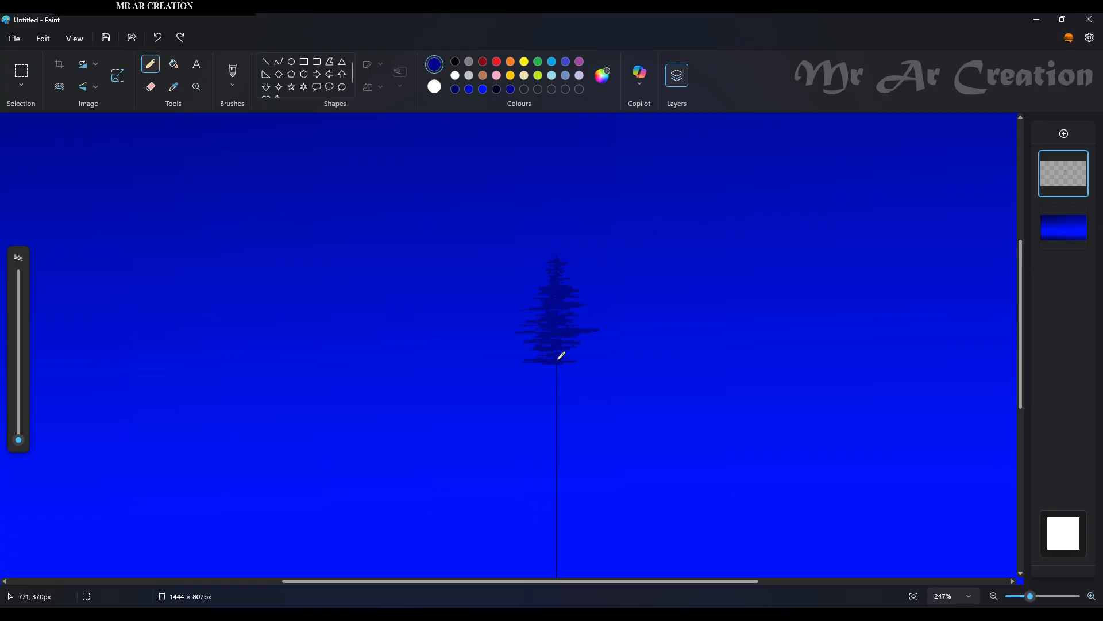
left_click_drag(589, 365, 563, 366)
scroll(551, 369, "down", 3)
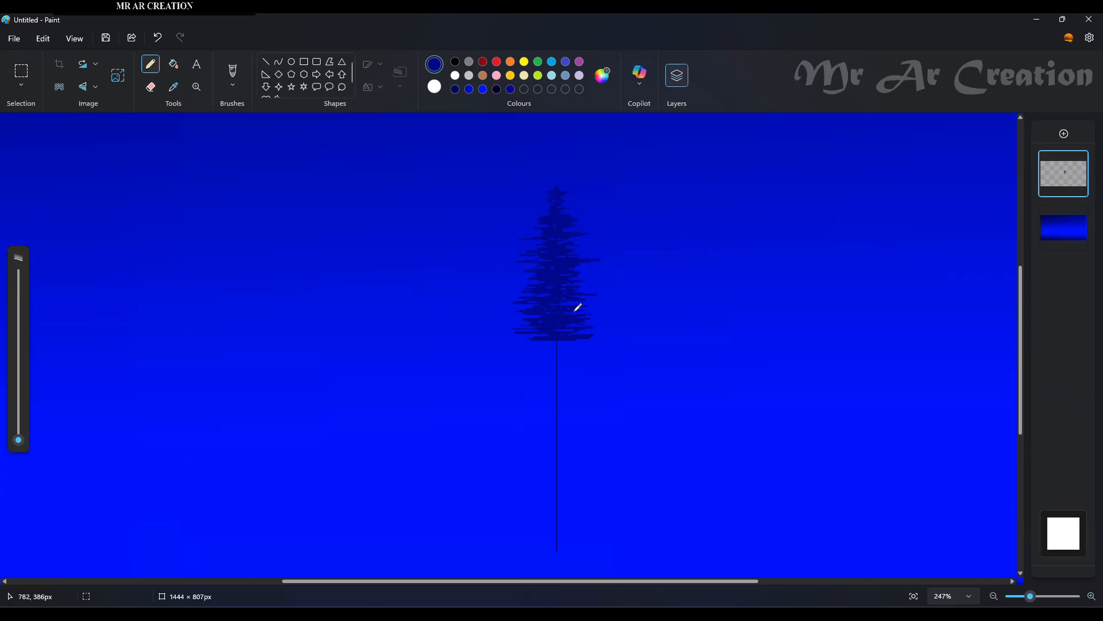
left_click_drag(592, 350, 541, 351)
scroll(524, 280, "down", 3)
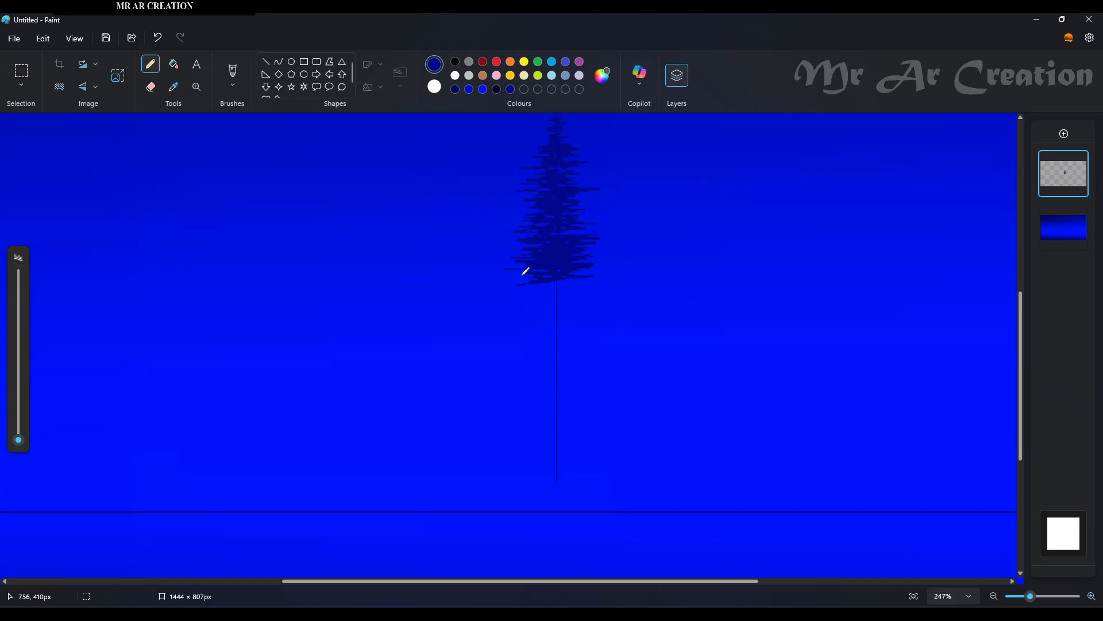
key("ctrl+z")
mouse_move(579, 296)
left_mouse_down()
mouse_move(569, 333)
mouse_move(456, 345)
left_mouse_up()
mouse_move(521, 294)
left_mouse_down()
mouse_move(585, 282)
mouse_move(535, 303)
mouse_move(570, 297)
mouse_move(525, 267)
mouse_move(556, 228)
mouse_move(590, 231)
mouse_move(546, 235)
mouse_move(556, 212)
mouse_move(595, 371)
left_mouse_up()
Move the pine tree to the canvas's left part and remove the leftover branches and trunk at the centre.
key("ctrl+0")
left_click(21, 70)
left_click_drag(552, 329, 295, 329)
left_click_drag(481, 308, 613, 438)
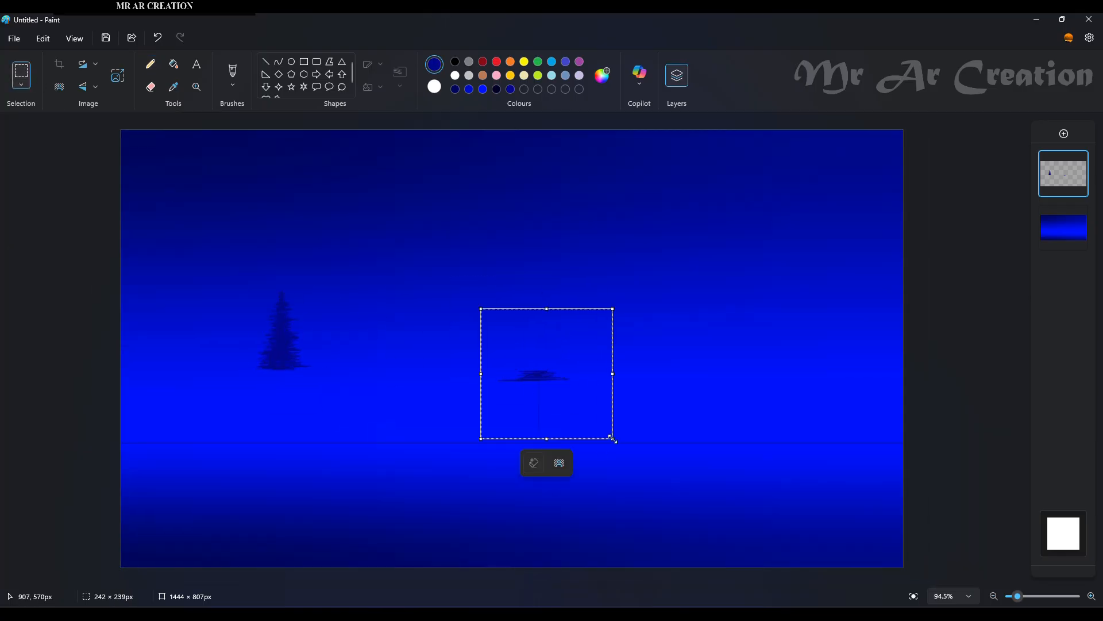
right_click(549, 395)
left_click(580, 241)
Duplicate the pine tree at varied heights across the full canvas width to form a forest along the horizon.
left_click_drag(208, 229, 359, 406)
mouse_move(328, 344)
left_mouse_down()
mouse_move(172, 413)
mouse_move(178, 387)
mouse_move(197, 389)
mouse_move(145, 397)
mouse_move(180, 415)
mouse_move(215, 399)
mouse_move(219, 424)
mouse_move(305, 404)
mouse_move(310, 421)
mouse_move(345, 431)
mouse_move(378, 427)
mouse_move(416, 397)
mouse_move(422, 423)
mouse_move(413, 415)
mouse_move(554, 417)
mouse_move(638, 391)
mouse_move(692, 399)
mouse_move(643, 389)
mouse_move(607, 425)
mouse_move(471, 419)
mouse_move(429, 433)
mouse_move(766, 414)
mouse_move(802, 423)
left_mouse_up()
left_click_drag(780, 352, 854, 421)
left_click_drag(827, 311, 911, 372)
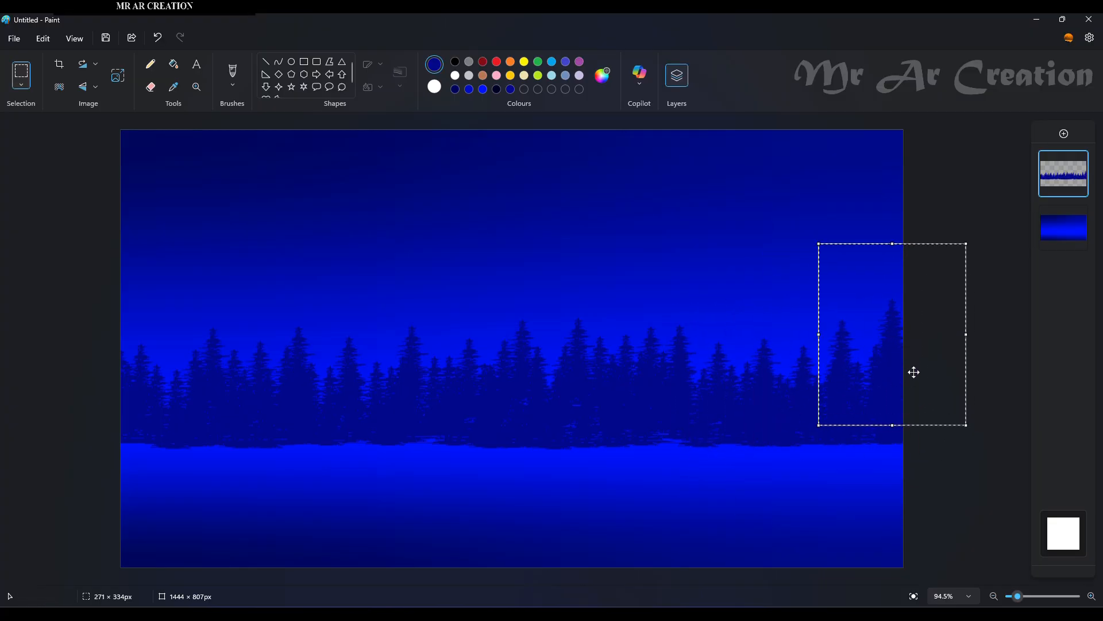
left_click(508, 379)
With a thick black pencil, draw sloping ground in the lower right corner and a leaning tree trunk reaching the top edge.
left_click(150, 64)
left_click_drag(18, 440, 18, 392)
left_click(455, 62)
mouse_move(905, 493)
left_mouse_down()
mouse_move(715, 536)
mouse_move(408, 579)
mouse_move(523, 578)
mouse_move(493, 563)
mouse_move(798, 522)
mouse_move(684, 558)
mouse_move(846, 553)
mouse_move(812, 528)
mouse_move(658, 173)
left_mouse_up()
key("ctrl+z")
key("ctrl+z")
mouse_move(843, 507)
left_mouse_down()
mouse_move(620, 136)
mouse_move(731, 270)
left_mouse_up()
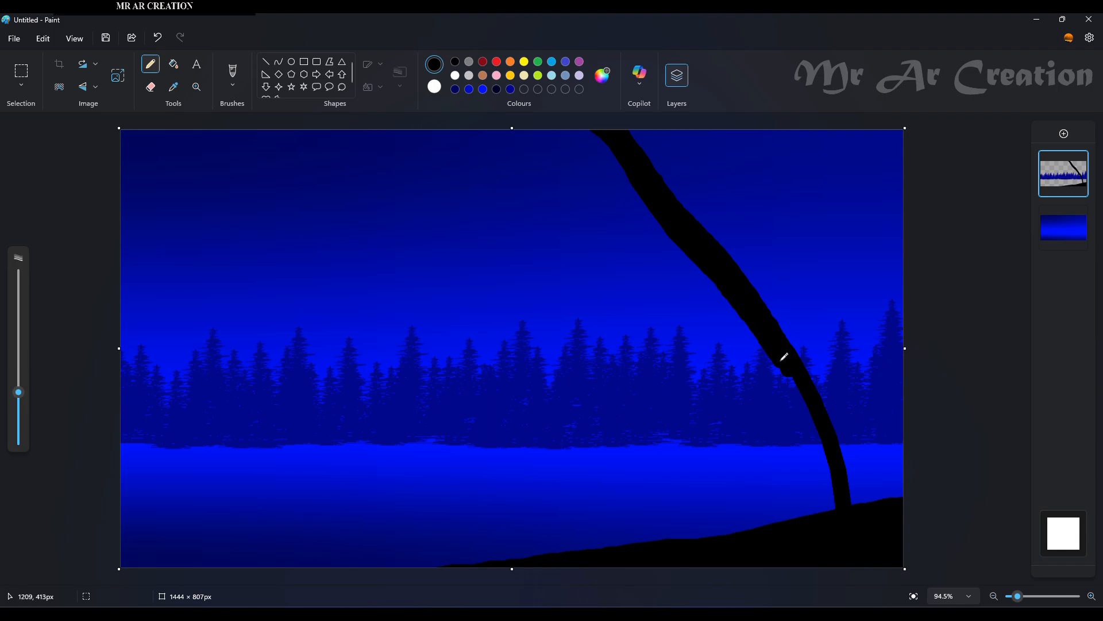
left_click_drag(776, 340, 842, 524)
left_click_drag(823, 390, 792, 259)
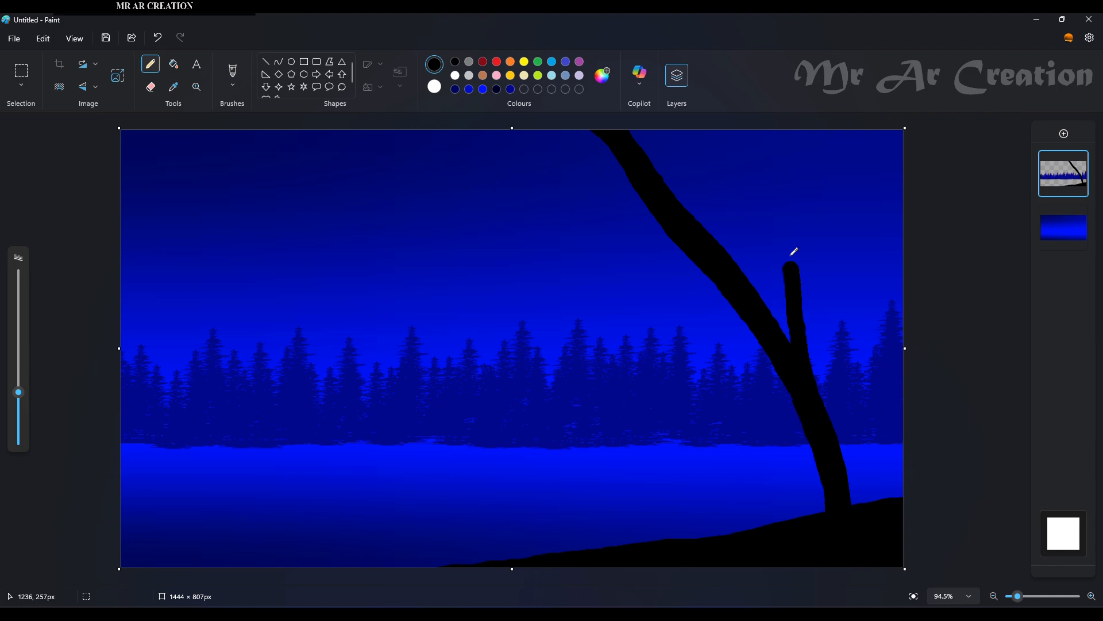
key("ctrl+z")
left_click_drag(708, 227, 763, 288)
key("ctrl+z")
left_click_drag(695, 256, 791, 398)
key("ctrl+z")
key("ctrl+z")
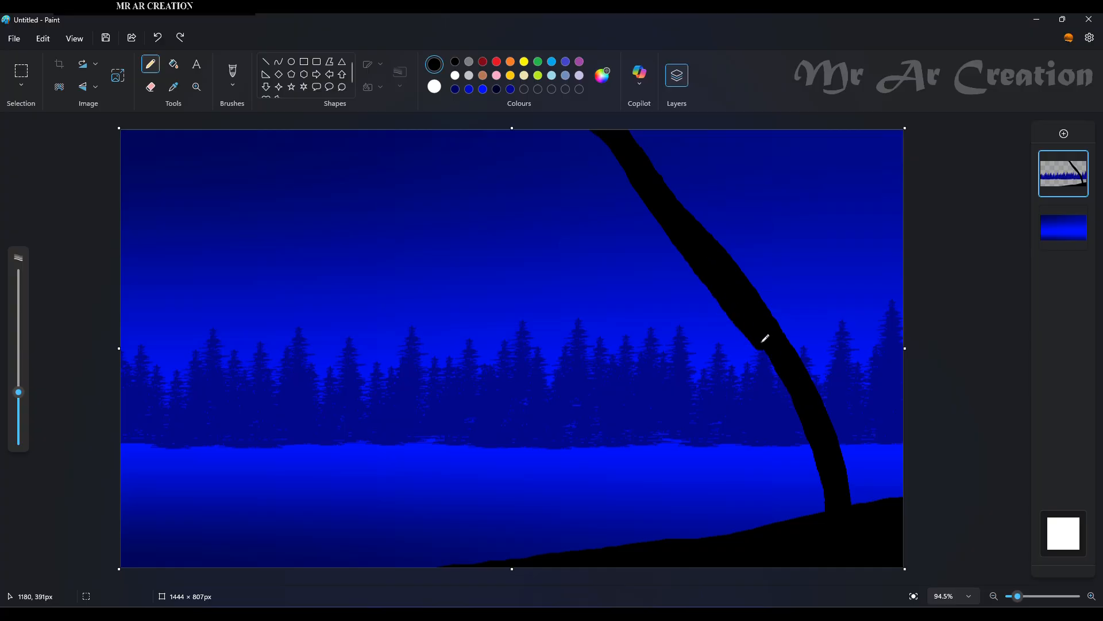
Widen the black trunk along its right side and flare its base into the ground.
mouse_move(716, 243)
left_mouse_down()
mouse_move(643, 156)
mouse_move(779, 308)
mouse_move(672, 191)
mouse_move(765, 308)
mouse_move(866, 498)
mouse_move(835, 453)
mouse_move(832, 419)
mouse_move(895, 506)
left_mouse_up()
key("ctrl+z")
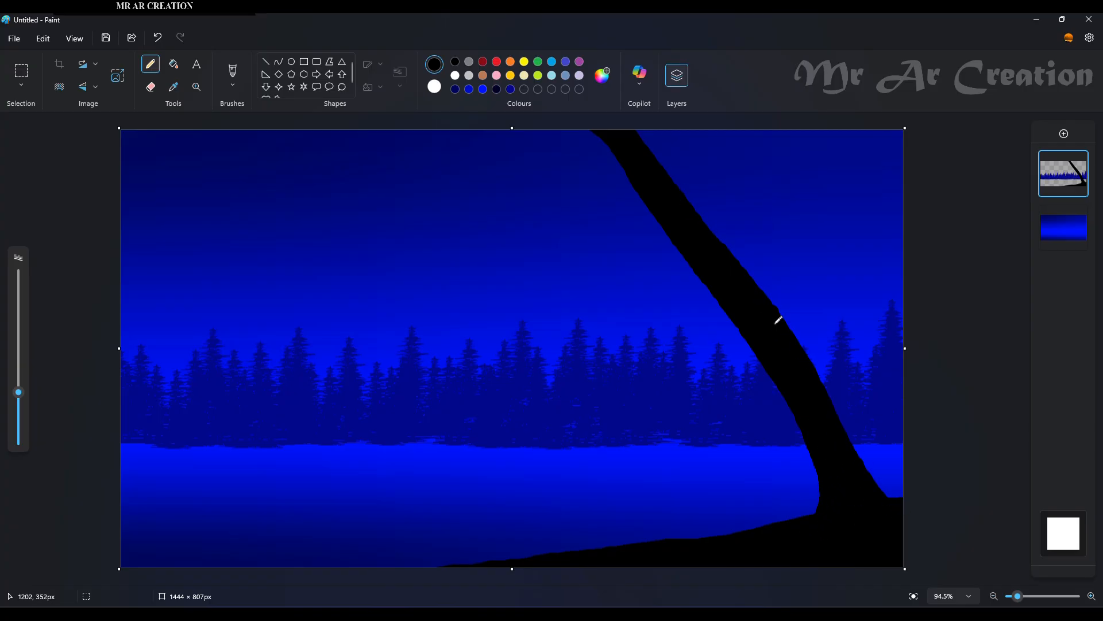
left_click_drag(847, 430, 895, 495)
Smooth the bumps on the trunk's upper right edge with a reduced eraser size.
left_click(151, 86)
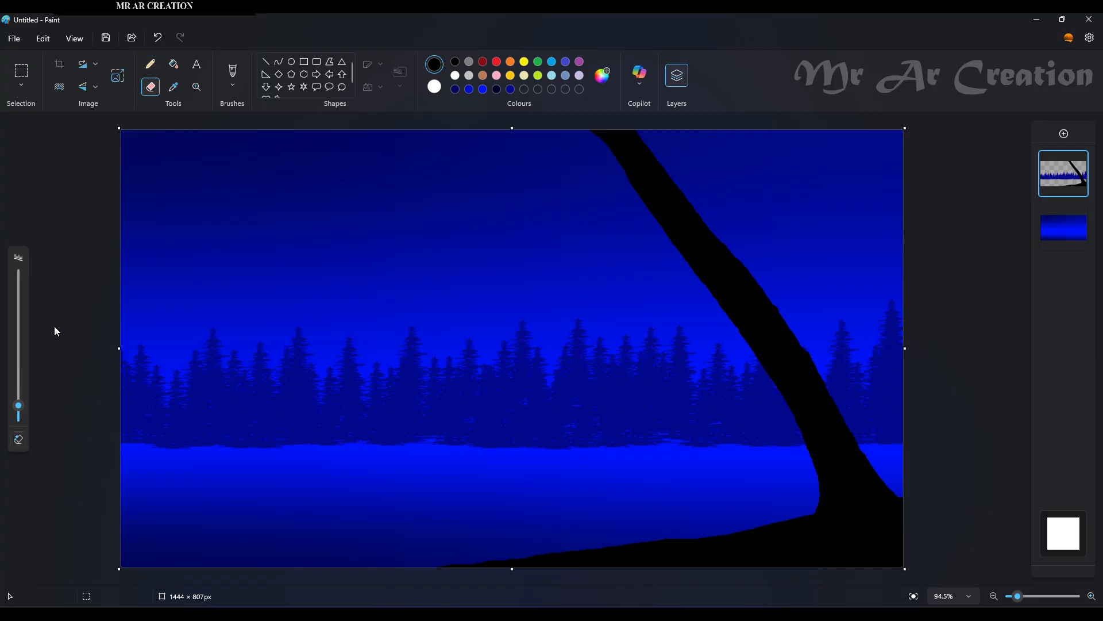
scroll(762, 253, "up", 4)
left_click_drag(795, 286, 922, 355)
scroll(921, 356, "down", 3)
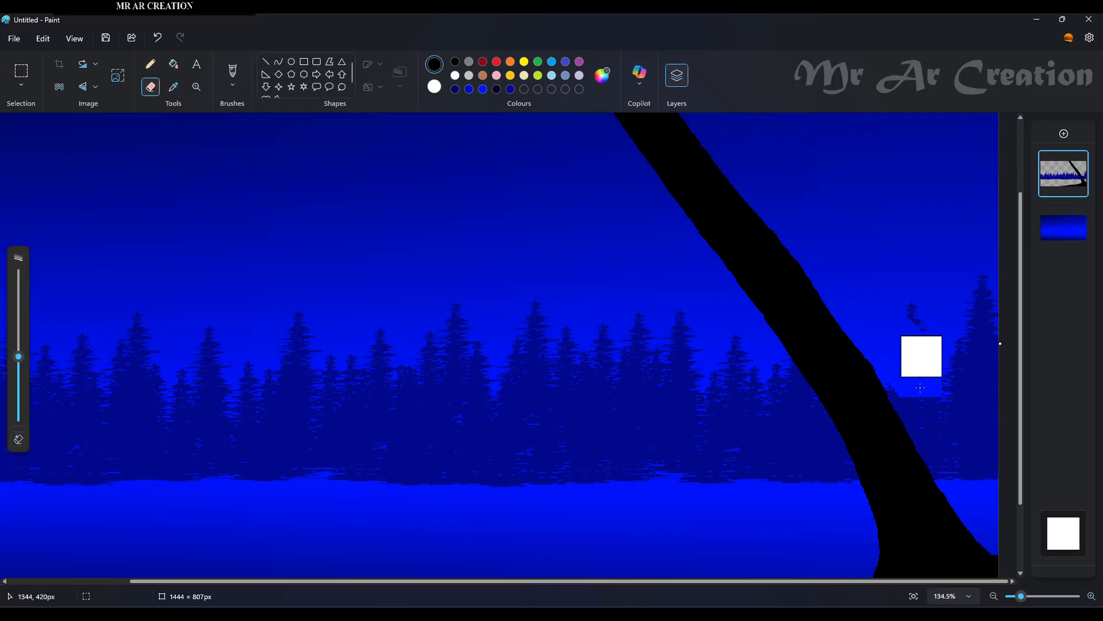
key("ctrl+z")
scroll(715, 256, "up", 1)
scroll(714, 257, "down", 1)
left_click(18, 374)
scroll(248, 357, "up", 1)
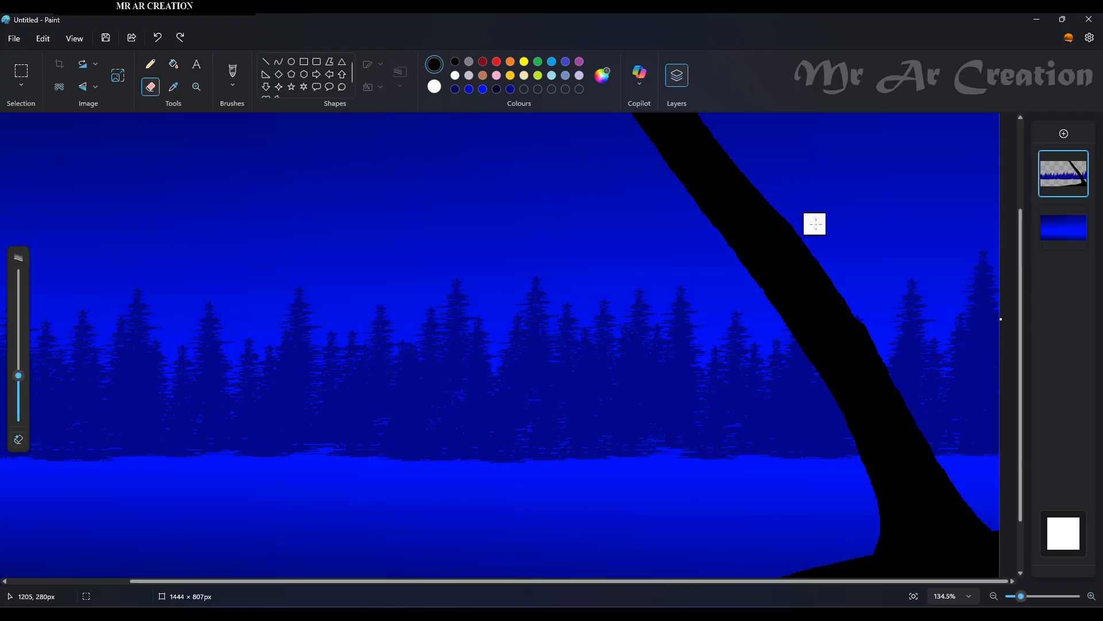
scroll(803, 215, "down", 4)
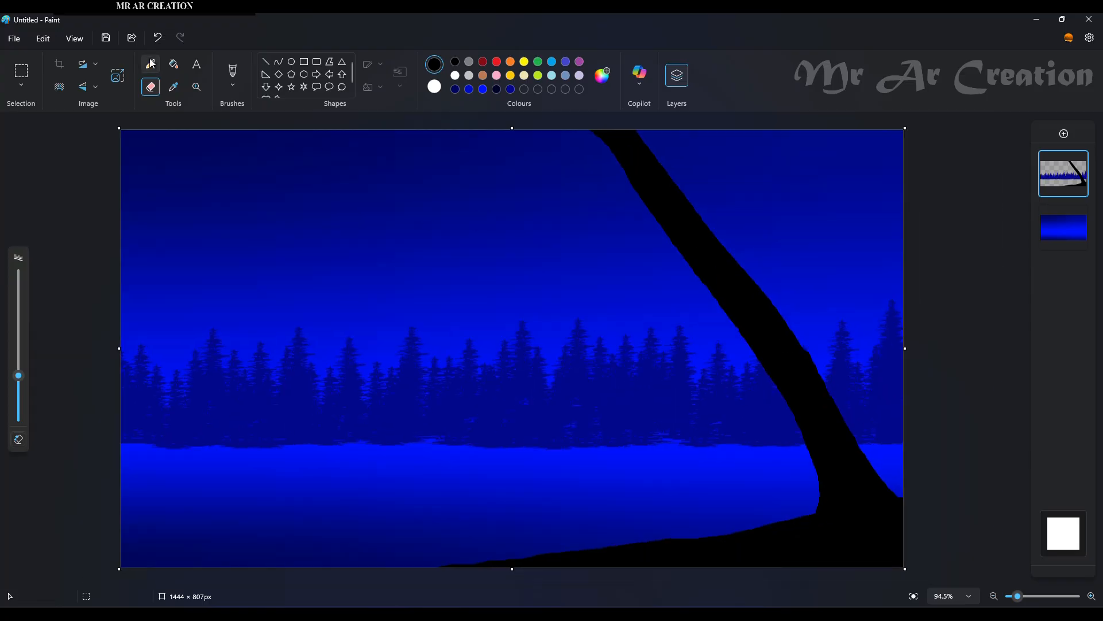
Draw a second thick black branch rising from the trunk's middle to the canvas's top edge.
left_click(151, 64)
left_click_drag(799, 343, 769, 279)
key("ctrl+z")
left_click_drag(791, 321, 740, 131)
mouse_move(764, 290)
left_mouse_down()
mouse_move(710, 131)
mouse_move(726, 169)
mouse_move(727, 122)
left_mouse_up()
key("ctrl+z")
Draw a narrower black branch curving left from the trunk, using a thinner pencil.
mouse_move(709, 269)
left_mouse_down()
mouse_move(321, 131)
mouse_move(330, 148)
mouse_move(553, 208)
left_mouse_up()
key("ctrl+z")
key("ctrl+z")
left_click_drag(18, 392, 18, 403)
key("ctrl+z")
left_click_drag(503, 208, 690, 268)
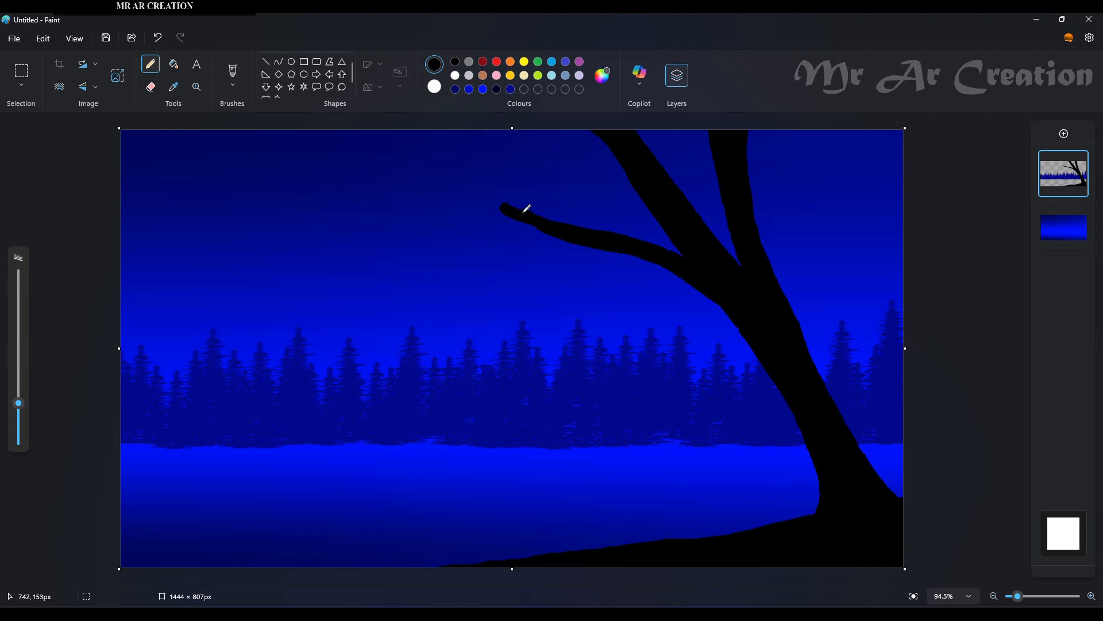
Extend the left branch towards the canvas's upper left with a thinner pencil stroke.
scroll(489, 208, "up", 3)
scroll(519, 249, "up", 1)
left_click_drag(517, 241, 253, 165)
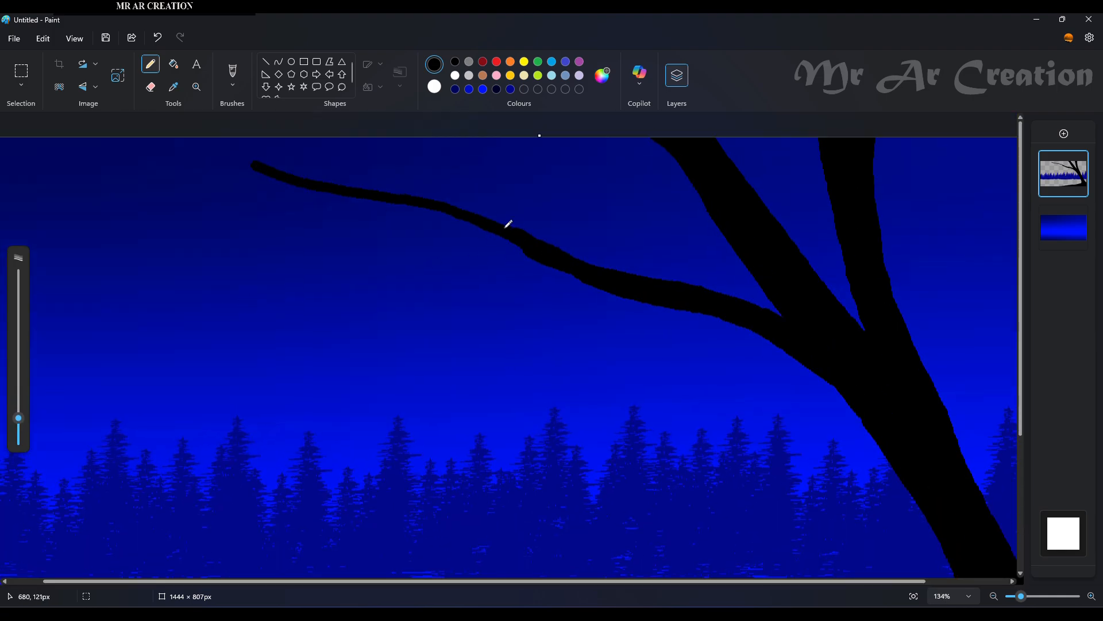
scroll(325, 215, "down", 4)
left_click_drag(544, 234, 382, 242)
key("ctrl+z")
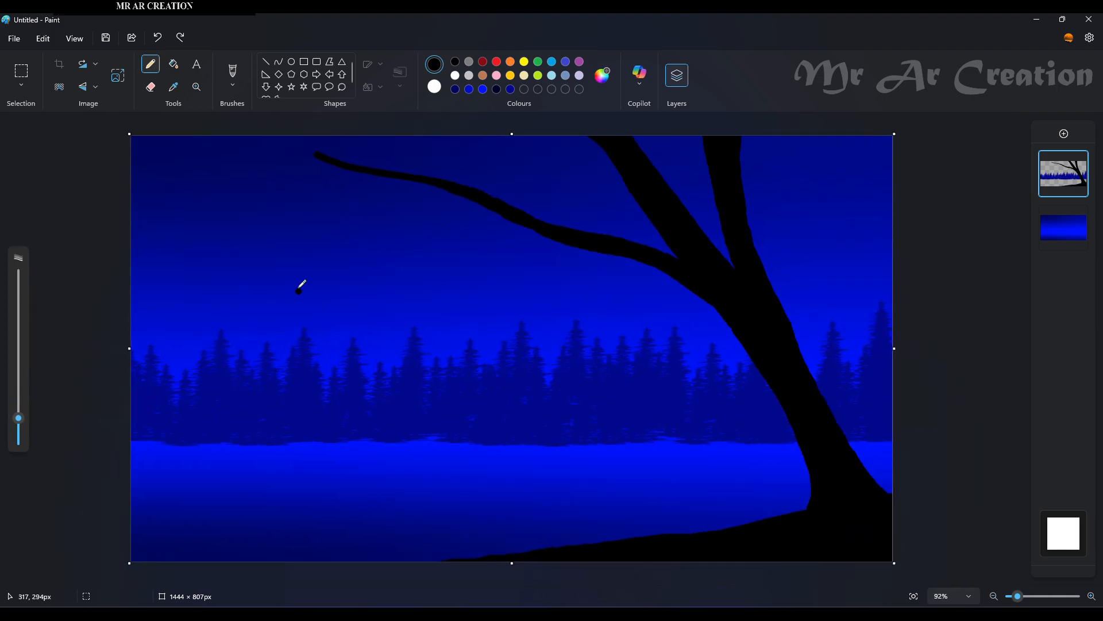
left_click_drag(296, 288, 509, 253)
key("ctrl+z")
left_click_drag(515, 252, 380, 272)
key("ctrl+z")
left_click_drag(557, 232, 452, 230)
key("ctrl+z")
Draw a thin twig running left from the underside of the left branch and thicken it near the joint.
left_click_drag(643, 251, 502, 237)
left_click_drag(18, 418, 19, 425)
scroll(299, 316, "up", 3)
mouse_move(293, 239)
left_mouse_down()
mouse_move(396, 236)
mouse_move(543, 210)
left_mouse_up()
scroll(530, 201, "up", 3)
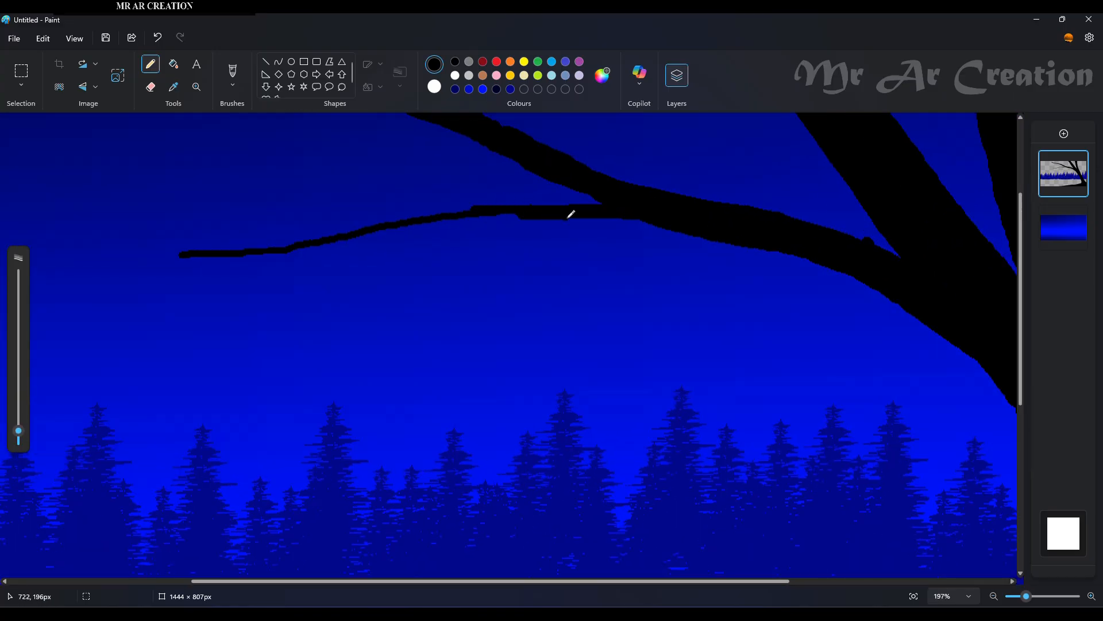
scroll(542, 214, "up", 1)
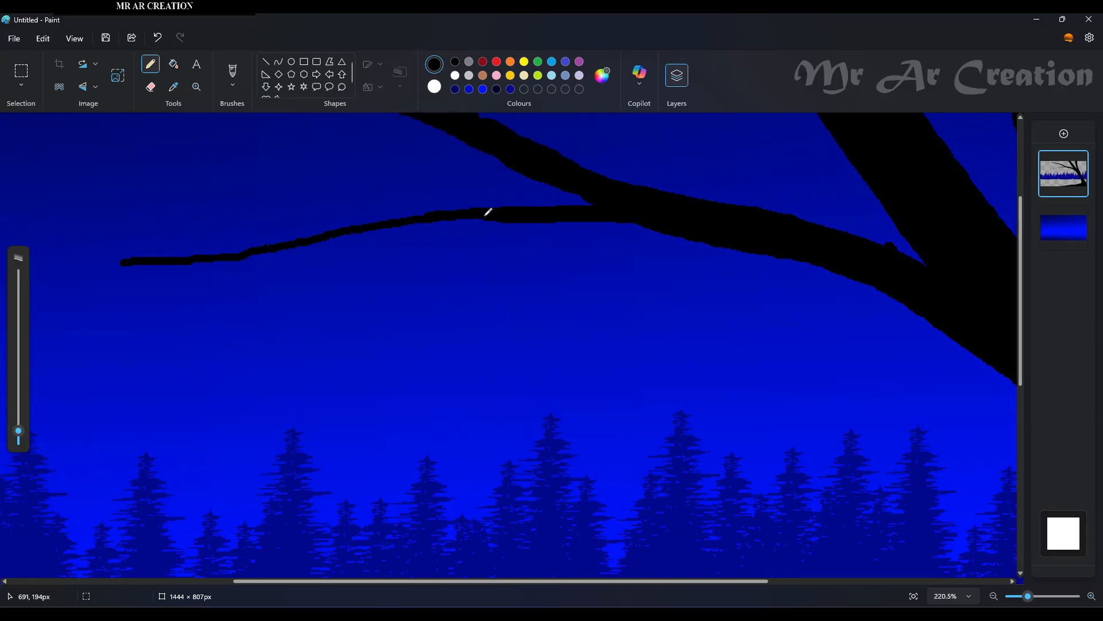
left_click(365, 233)
Add two thin twigs to the left branch, one running left near its tip and one rising to the top edge.
scroll(365, 233, "down", 5)
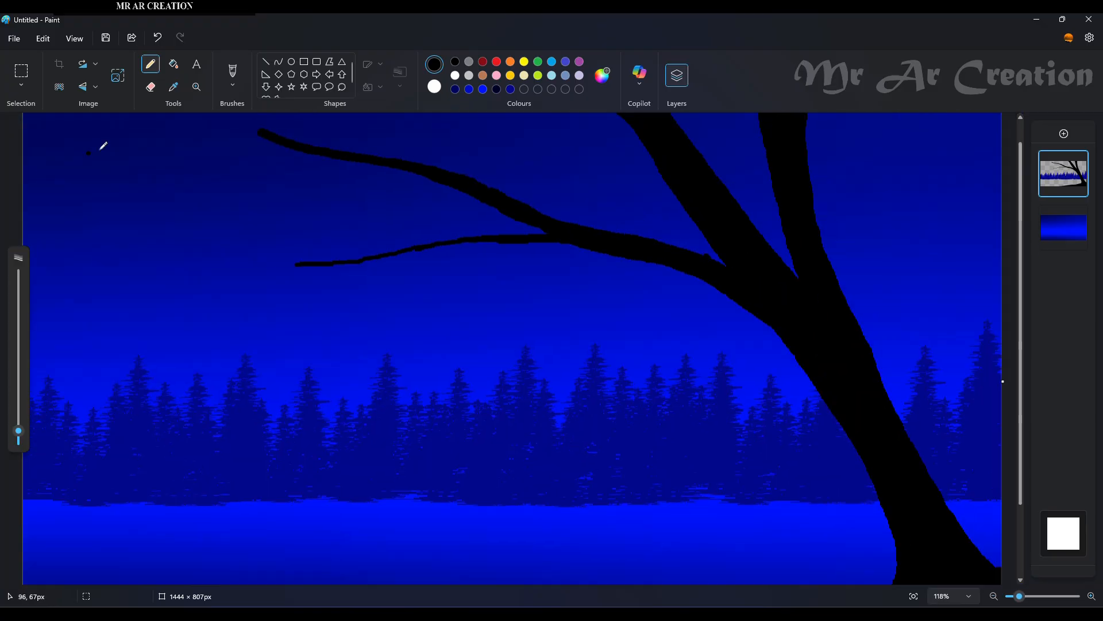
scroll(101, 148, "up", 3)
left_click_drag(199, 204, 357, 195)
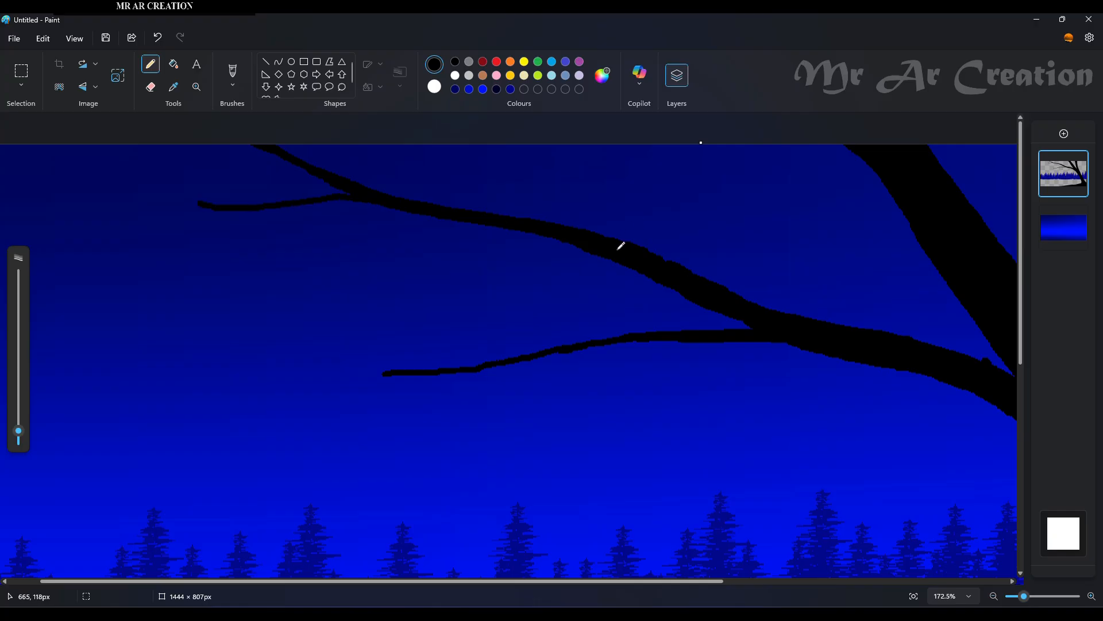
left_click_drag(474, 145, 563, 223)
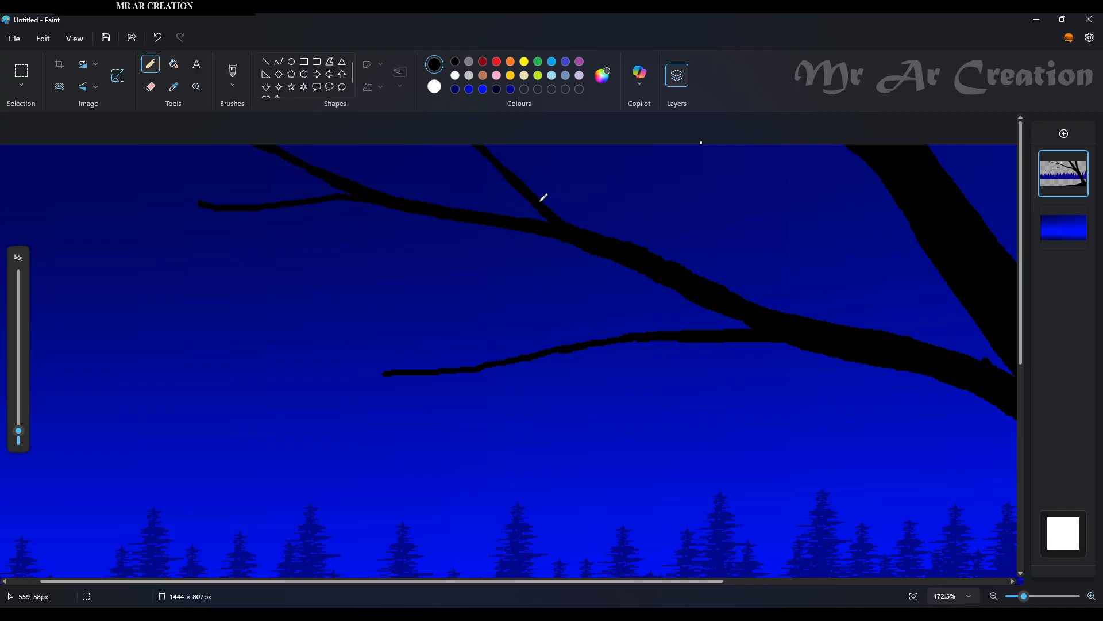
Fork the rising twig with small black offshoots near the canvas's top edge.
scroll(544, 197, "up", 6)
left_click_drag(476, 182, 499, 294)
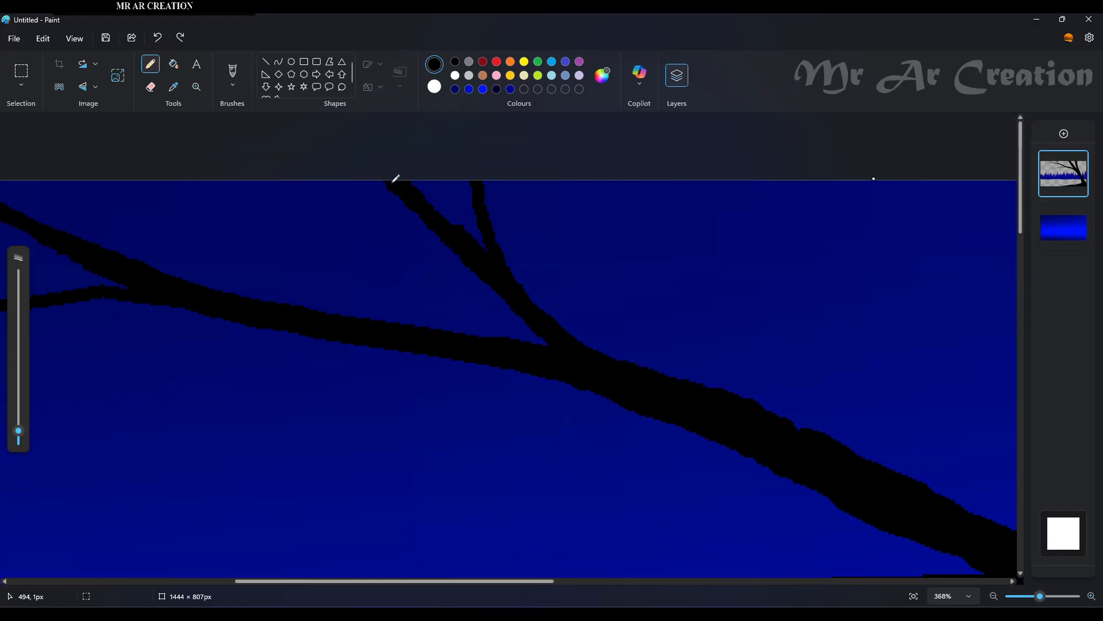
left_click_drag(394, 181, 429, 218)
scroll(347, 283, "down", 5)
Extend the lower left branch leftward with a thinner pencil and add one twig above it and a forked one beneath.
left_click_drag(18, 431, 18, 437)
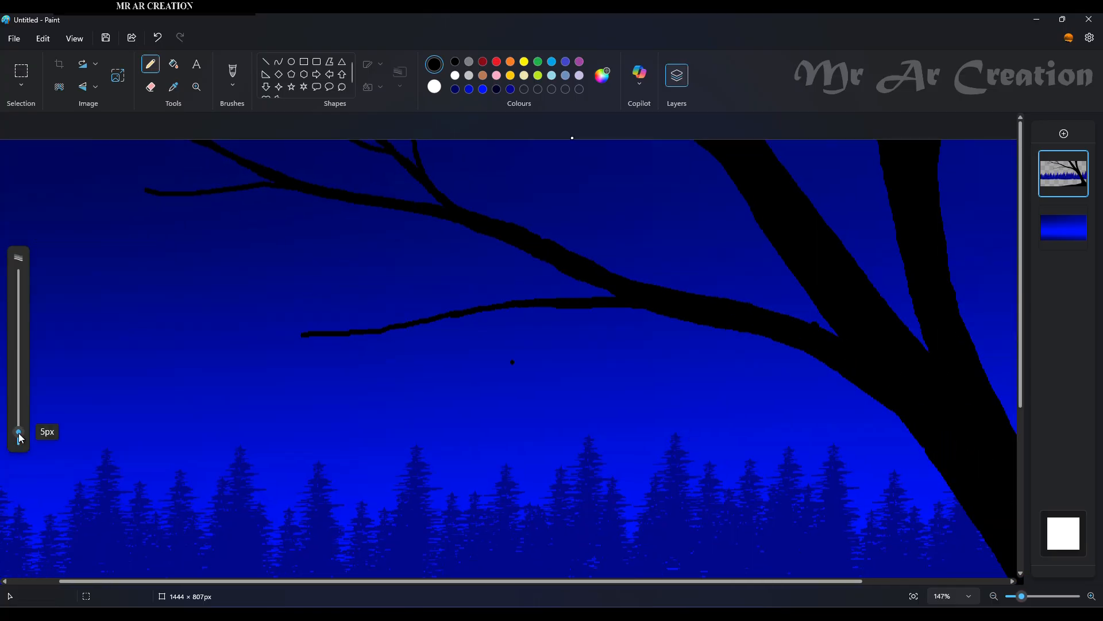
scroll(96, 266, "up", 2)
left_click_drag(166, 287, 397, 294)
left_click_drag(717, 248, 482, 222)
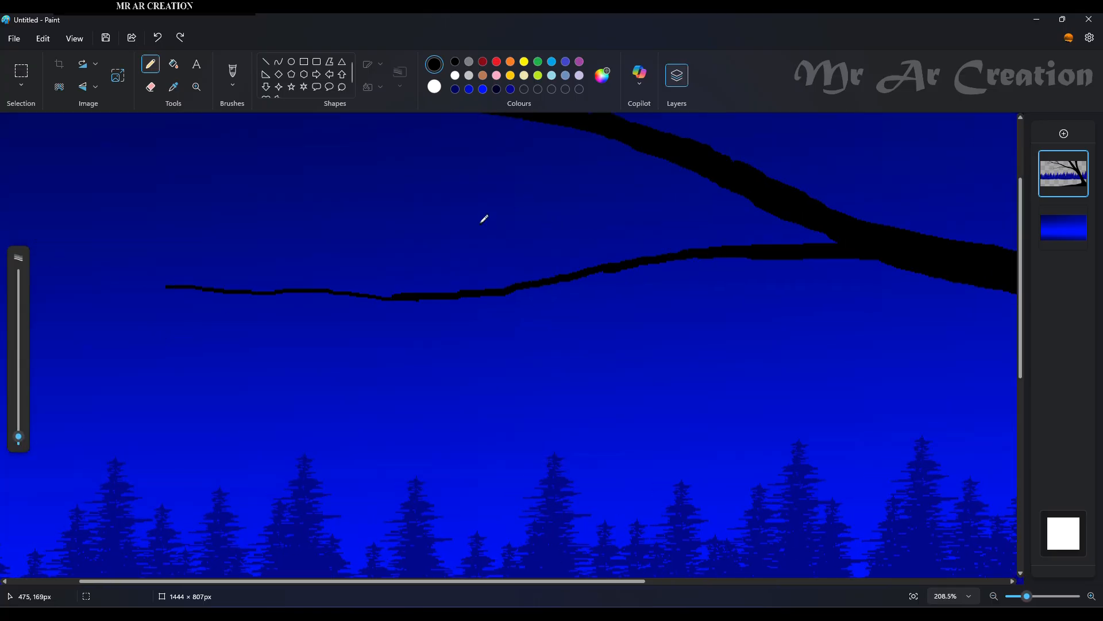
mouse_move(566, 281)
left_mouse_down()
mouse_move(465, 319)
mouse_move(352, 332)
left_mouse_up()
left_click_drag(465, 322, 449, 345)
Redraw the lower left branch's thin tip and reshape the small twig above it into a shorter curve, erasing its outer part.
scroll(398, 421, "up", 3)
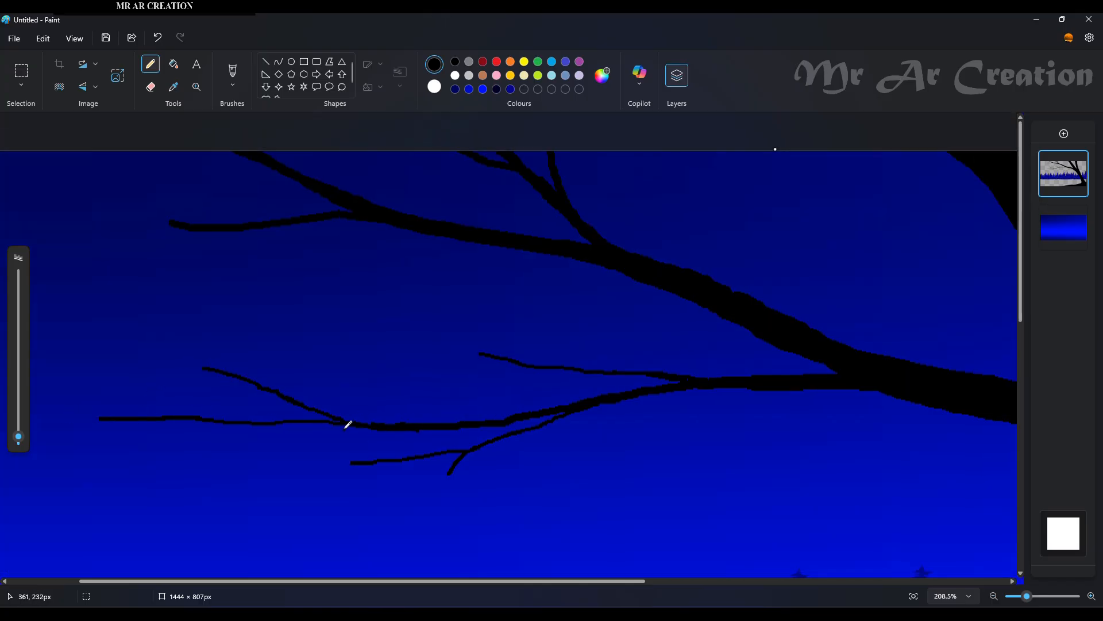
key("ctrl+z")
key("ctrl+z")
left_click_drag(175, 418, 116, 426)
key("ctrl+z")
left_click(150, 86)
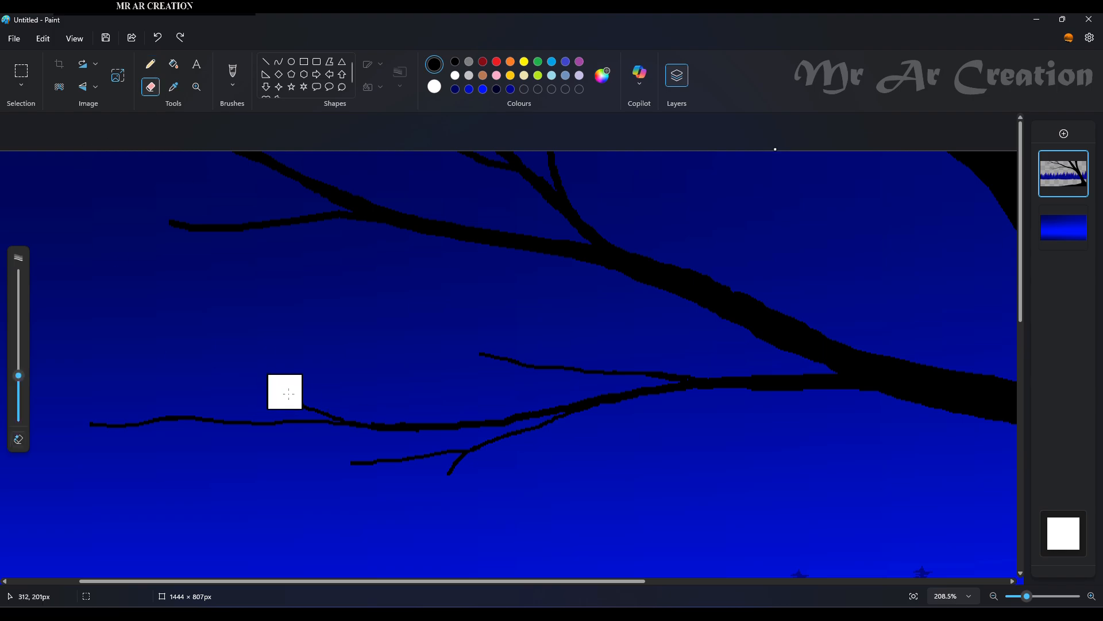
mouse_move(286, 391)
left_mouse_down()
mouse_move(325, 399)
mouse_move(318, 406)
left_mouse_up()
left_click(150, 65)
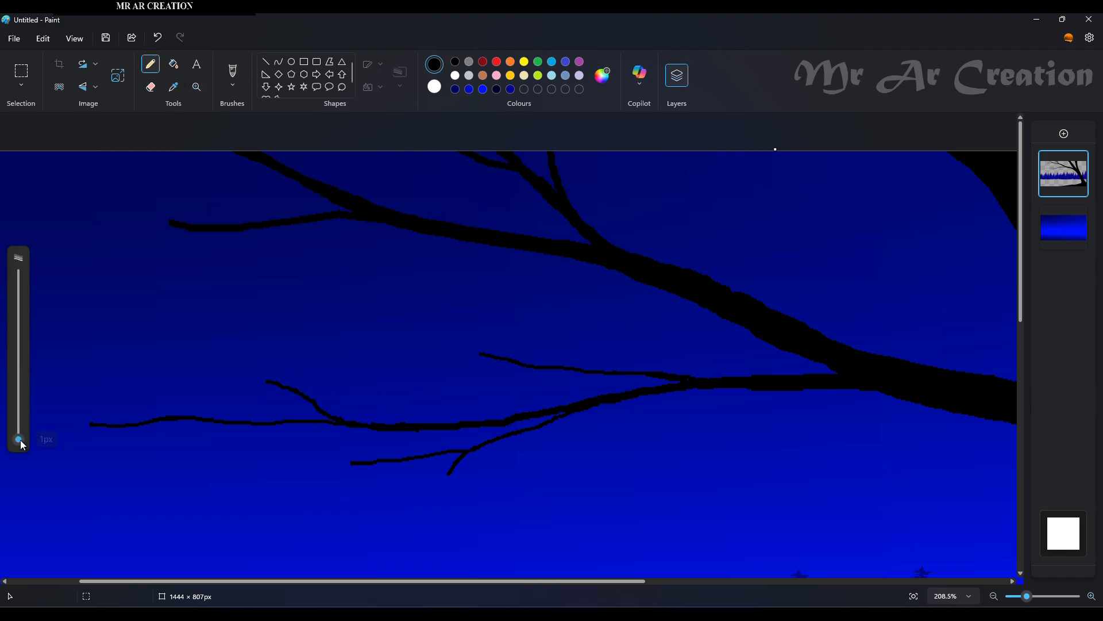
Erase the lower left branch's outer tip and redraw it with a thinner pencil as a small two-pronged fork.
scroll(246, 406, "down", 3)
key("ctrl+z")
scroll(42, 231, "up", 2)
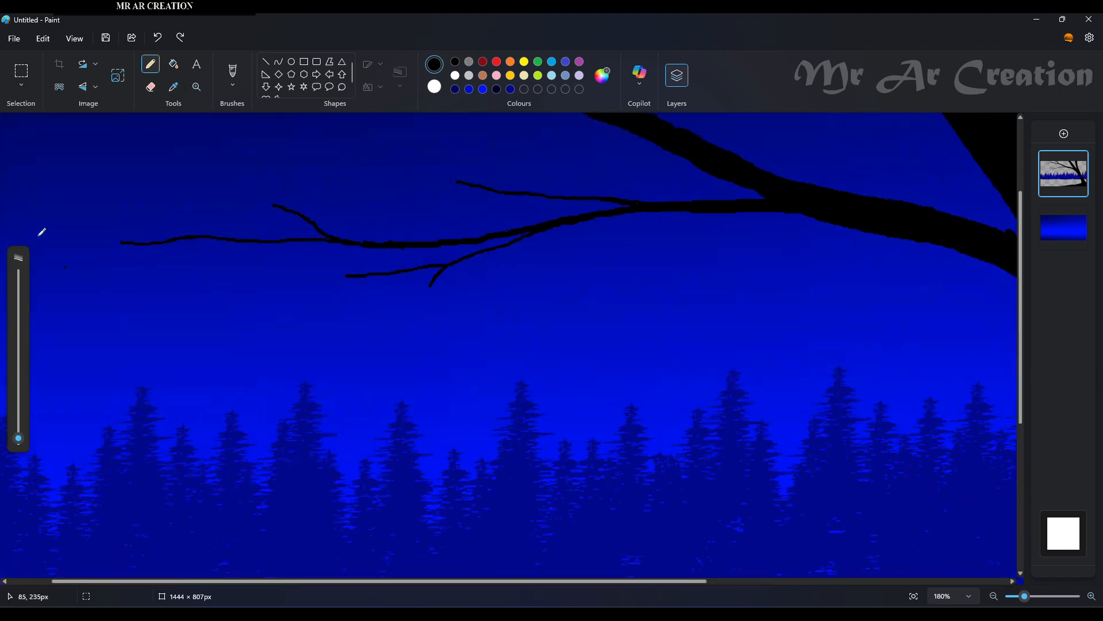
key("ctrl+z")
scroll(26, 260, "up", 3)
left_click(151, 87)
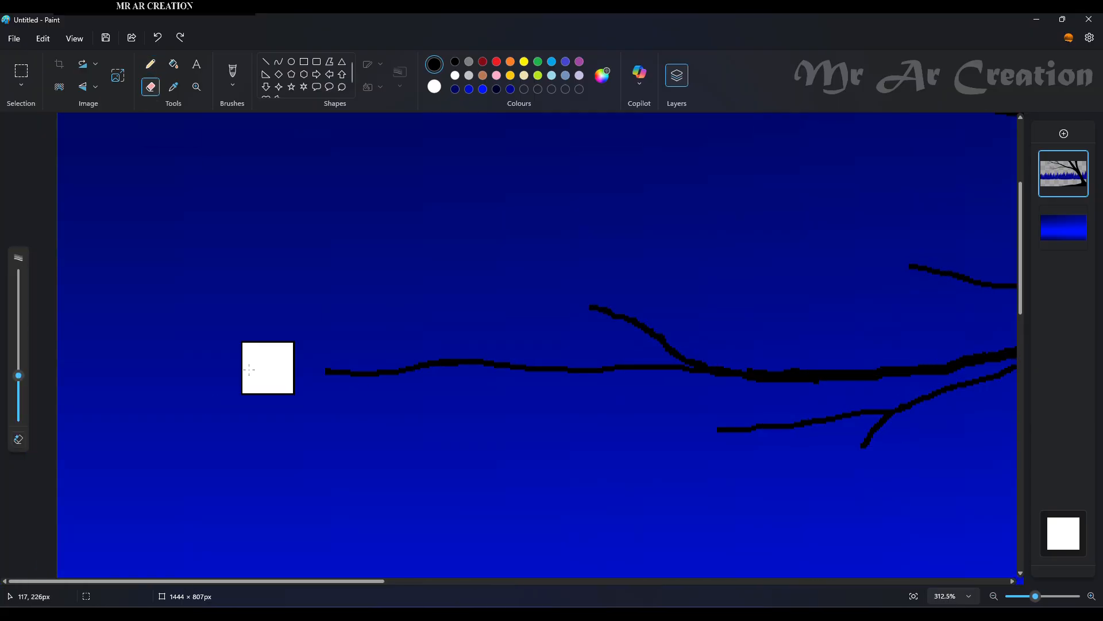
left_click_drag(266, 367, 535, 369)
left_click(151, 64)
left_click_drag(458, 360, 390, 338)
key("ctrl+z")
left_click_drag(338, 314, 393, 333)
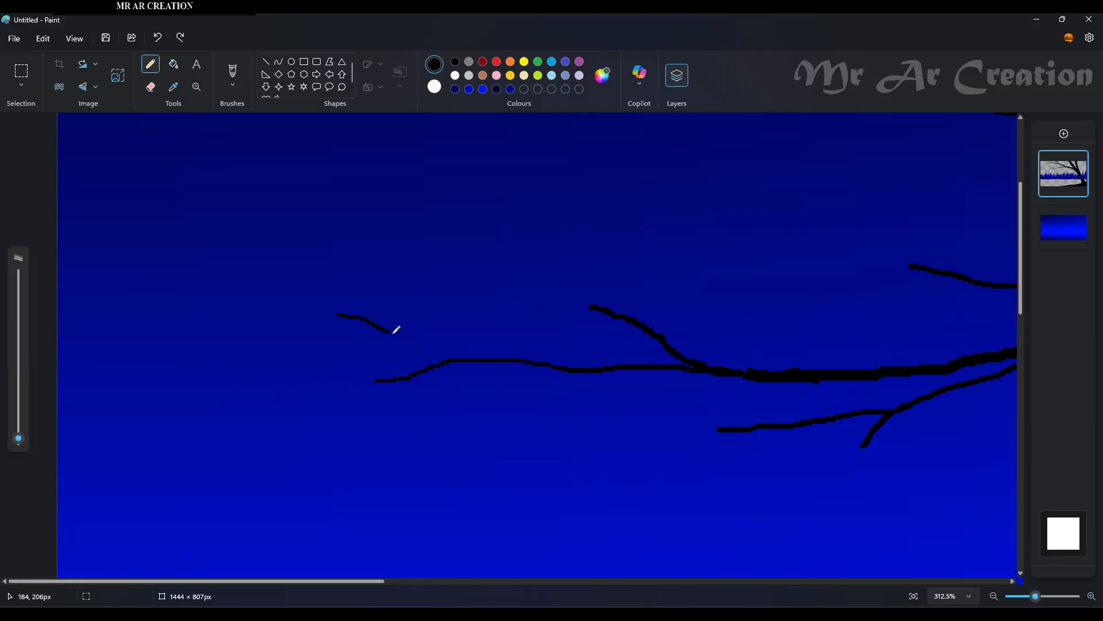
Extend both prongs of the forked twig under the lower left branch with thin strokes and add a tiny offshoot.
left_click_drag(865, 442, 826, 484)
left_click_drag(736, 430, 608, 436)
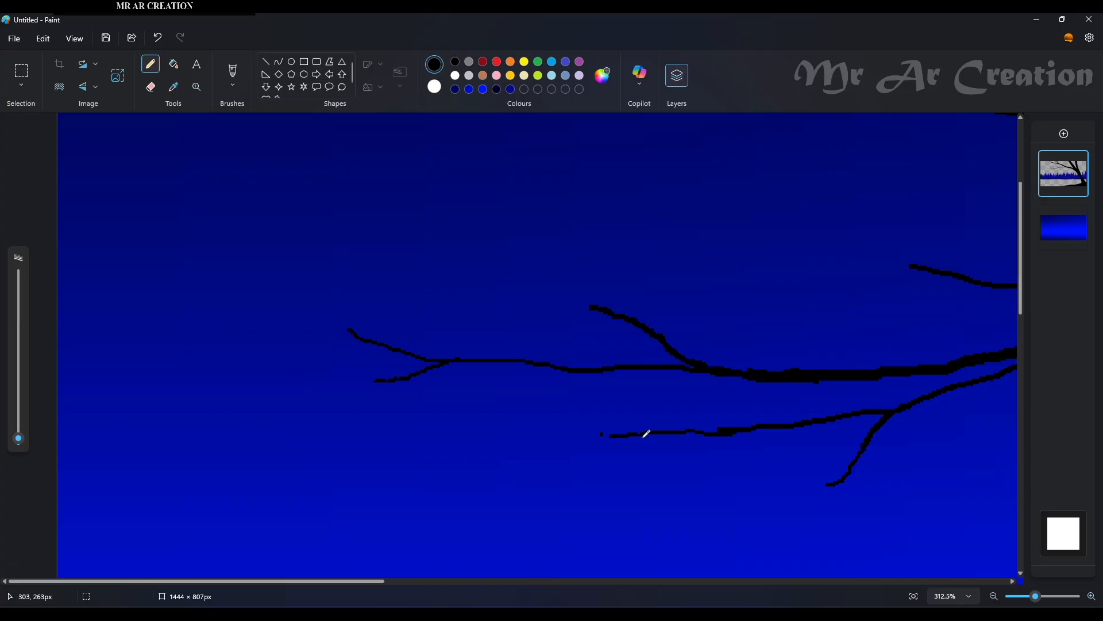
key("ctrl+z")
left_click_drag(736, 431, 594, 421)
left_click_drag(741, 434, 725, 445)
Add fine twigs around the tip of the upper left branch, including one running down to the left.
scroll(728, 442, "up", 3)
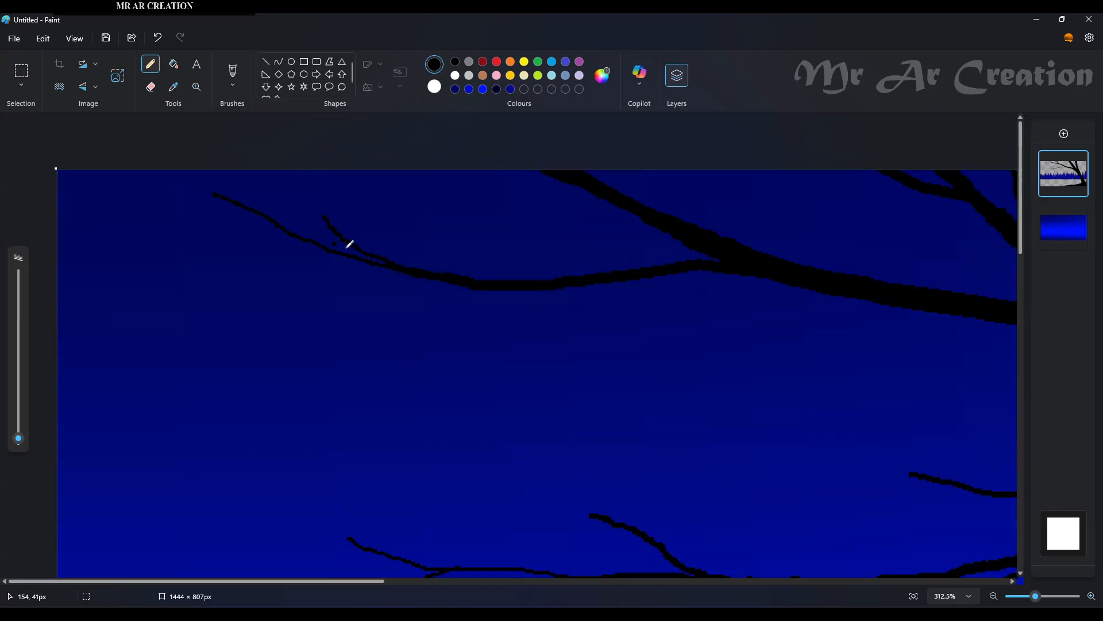
left_click_drag(337, 314, 415, 293)
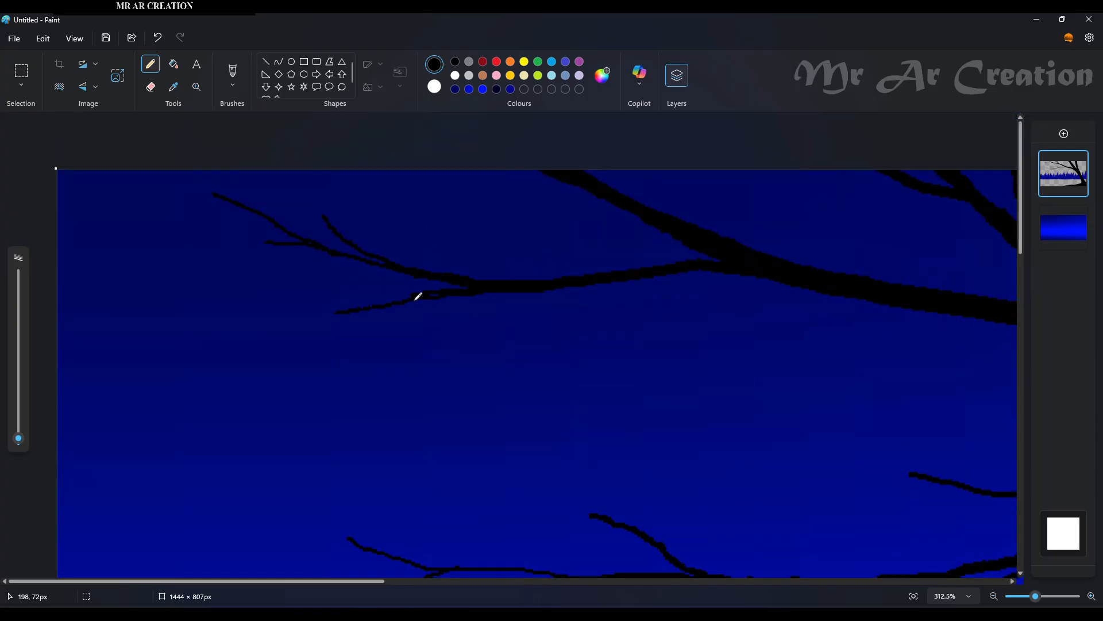
scroll(280, 320, "down", 5)
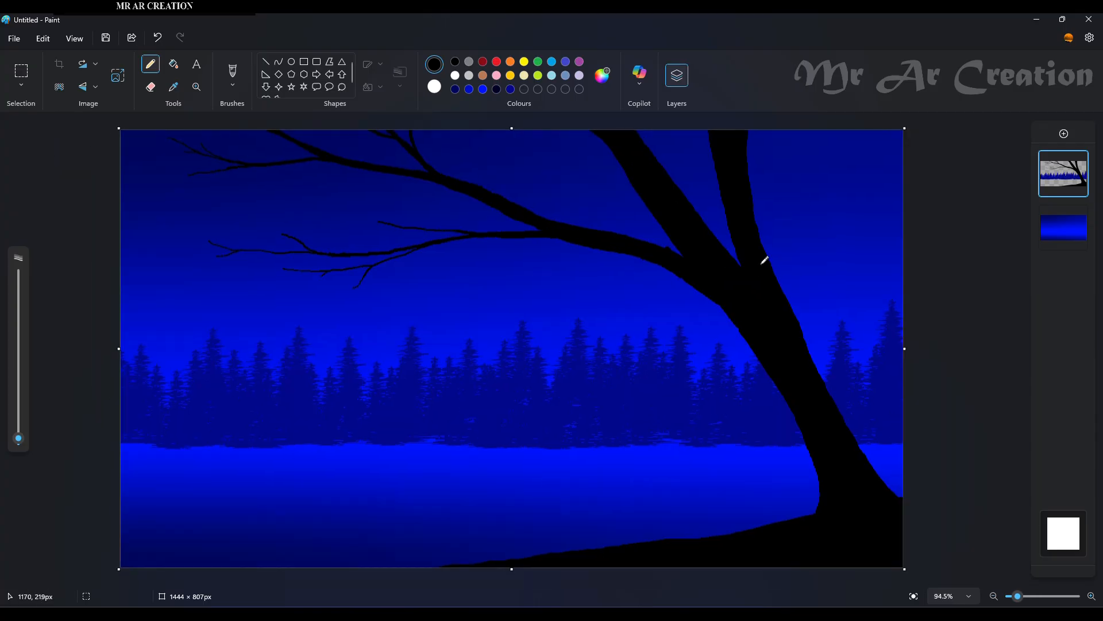
Erase the small bump where the left branch joins the trunk, using a smaller eraser.
scroll(596, 252, "up", 3)
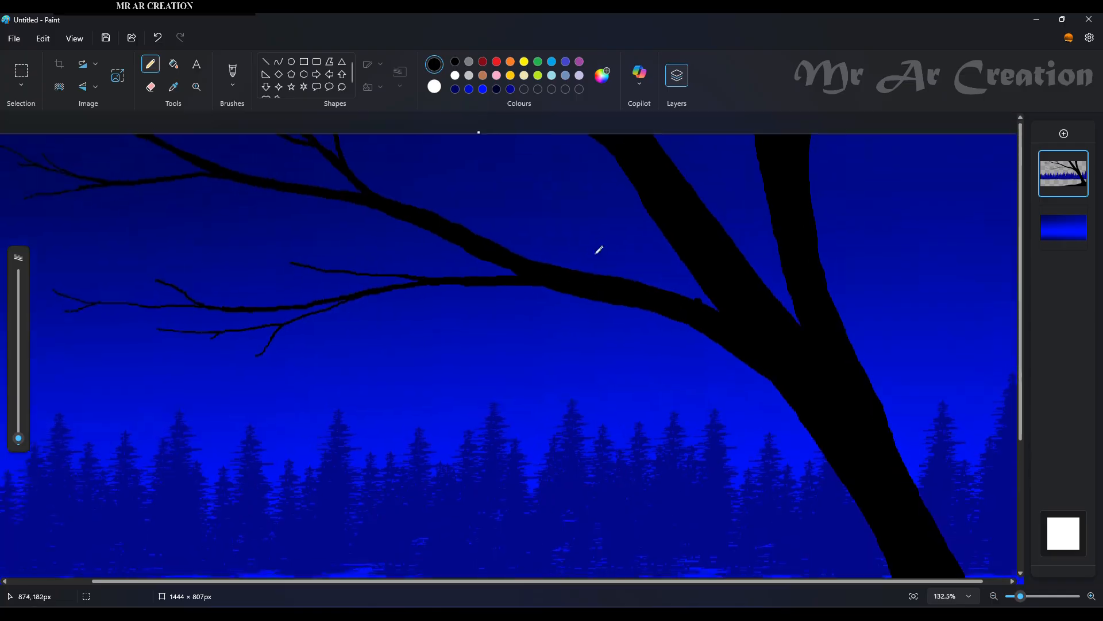
left_click(150, 87)
left_click_drag(19, 376, 18, 412)
scroll(498, 370, "up", 5)
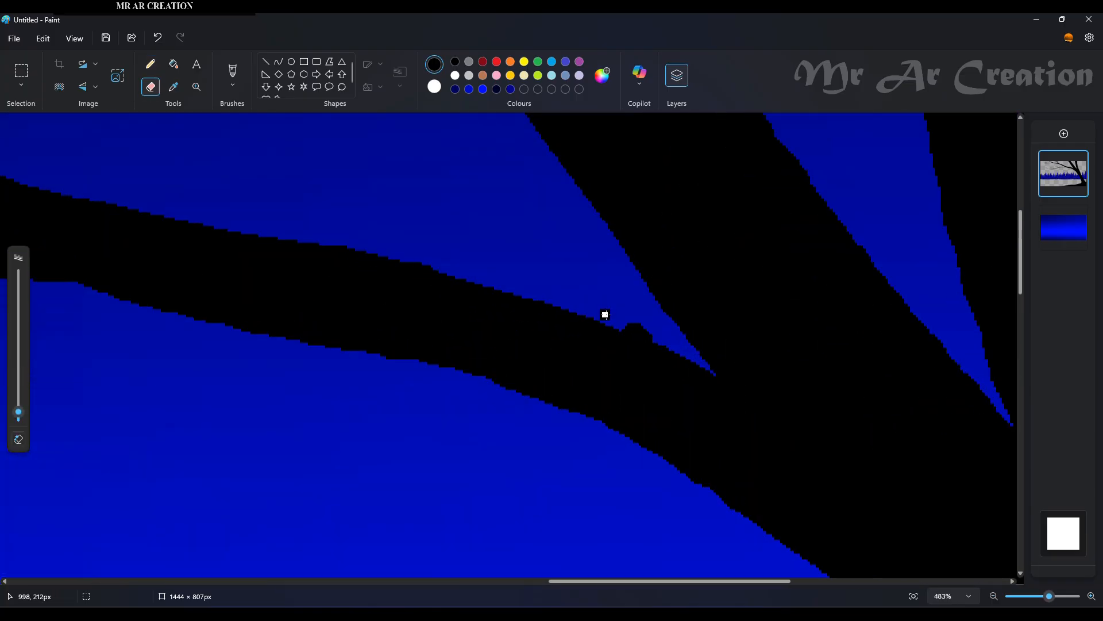
left_click(150, 64)
scroll(539, 332, "down", 6)
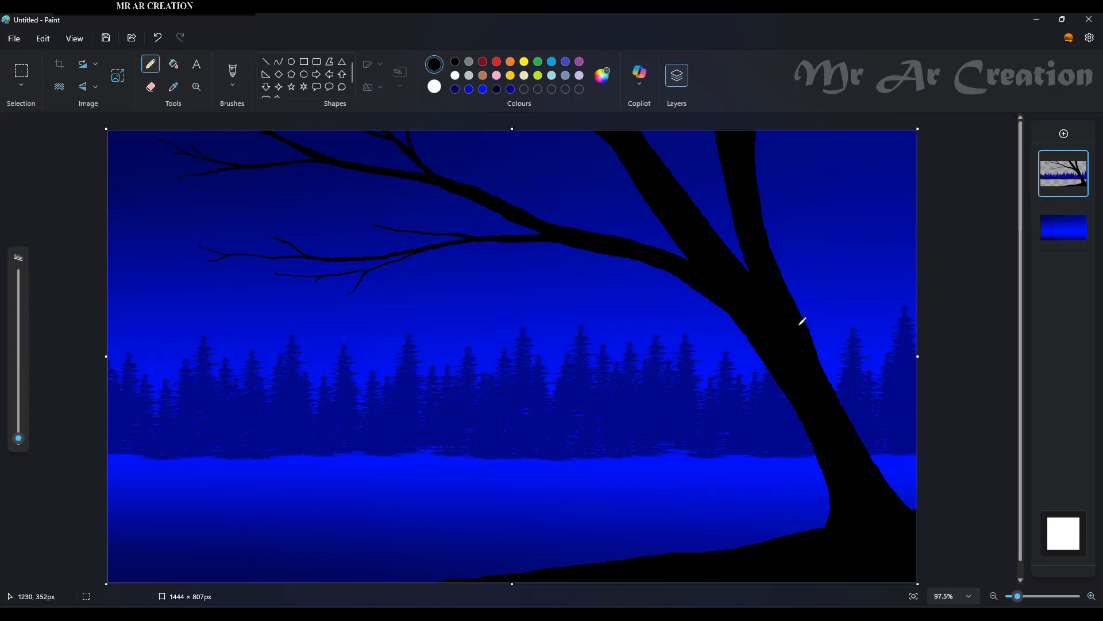
Draw a forked branch from the left side of the middle limb up to the canvas's top edge.
scroll(635, 169, "up", 2)
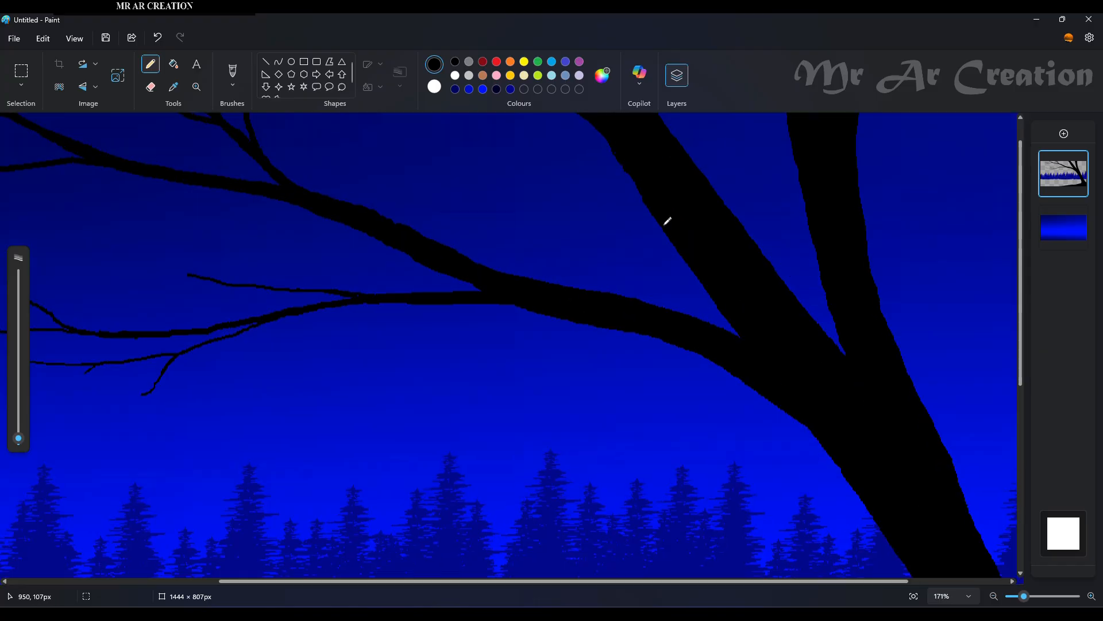
left_click(16, 415)
scroll(692, 274, "up", 1)
key("ctrl+z")
mouse_move(692, 275)
left_mouse_down()
mouse_move(540, 187)
mouse_move(545, 201)
left_mouse_up()
key("ctrl+z")
left_click(18, 423)
mouse_move(700, 271)
left_mouse_down()
mouse_move(574, 192)
mouse_move(405, 144)
left_mouse_up()
Add a thin forked twig running left from the underside of the middle limb's new branch.
mouse_move(573, 198)
left_mouse_down()
mouse_move(548, 159)
mouse_move(379, 167)
left_mouse_up()
left_click(18, 440)
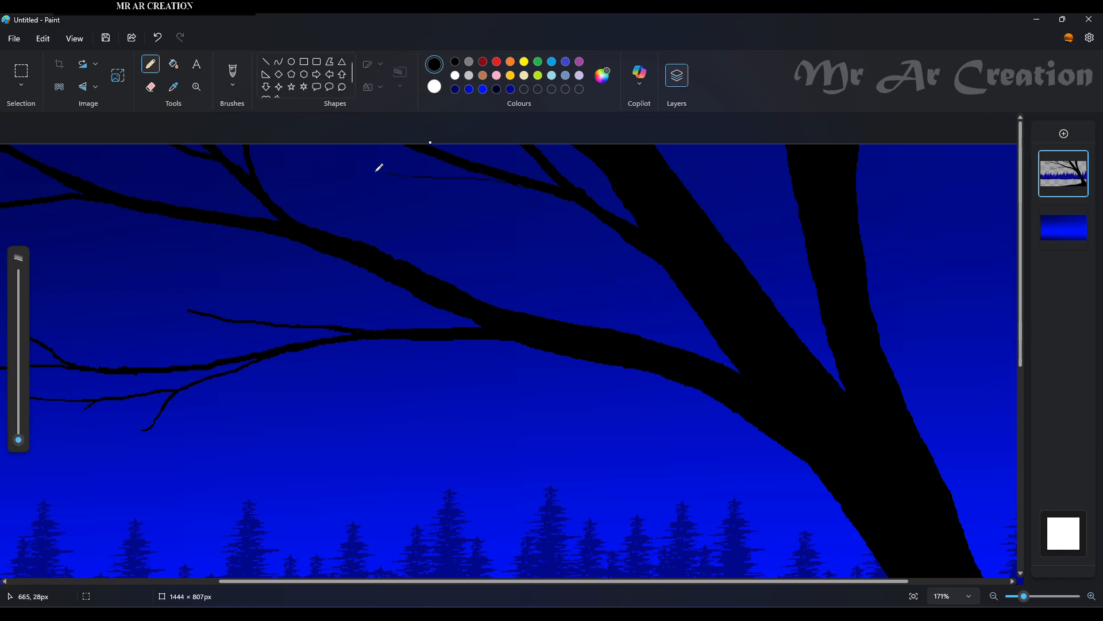
key("ctrl+z")
scroll(470, 253, "up", 2)
left_click(18, 434)
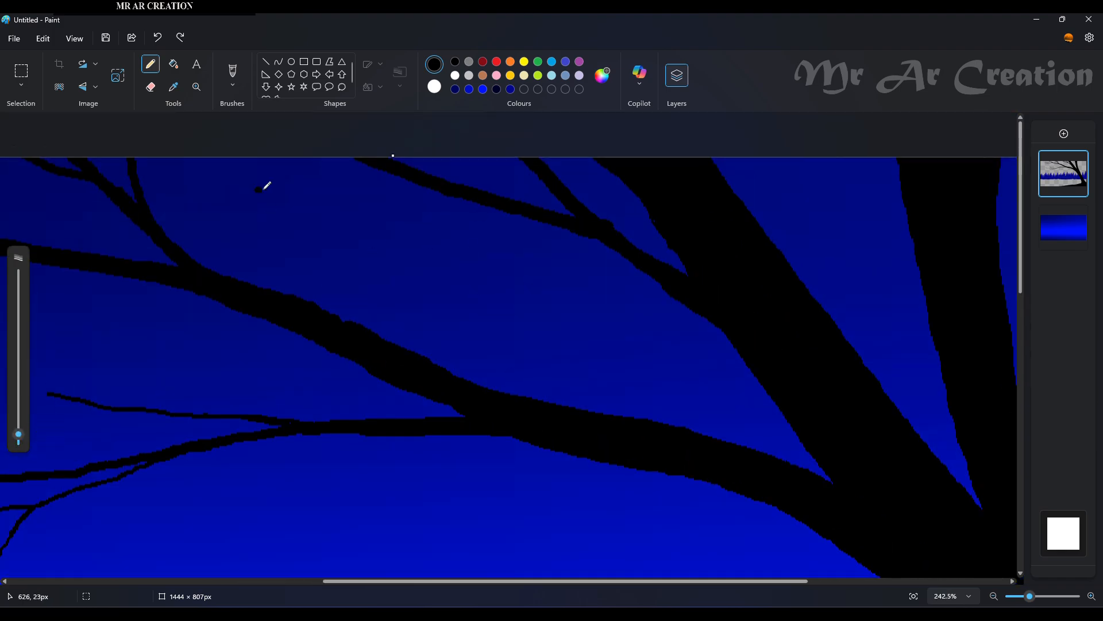
key("ctrl+z")
mouse_move(258, 191)
left_mouse_down()
mouse_move(463, 206)
mouse_move(349, 181)
left_mouse_up()
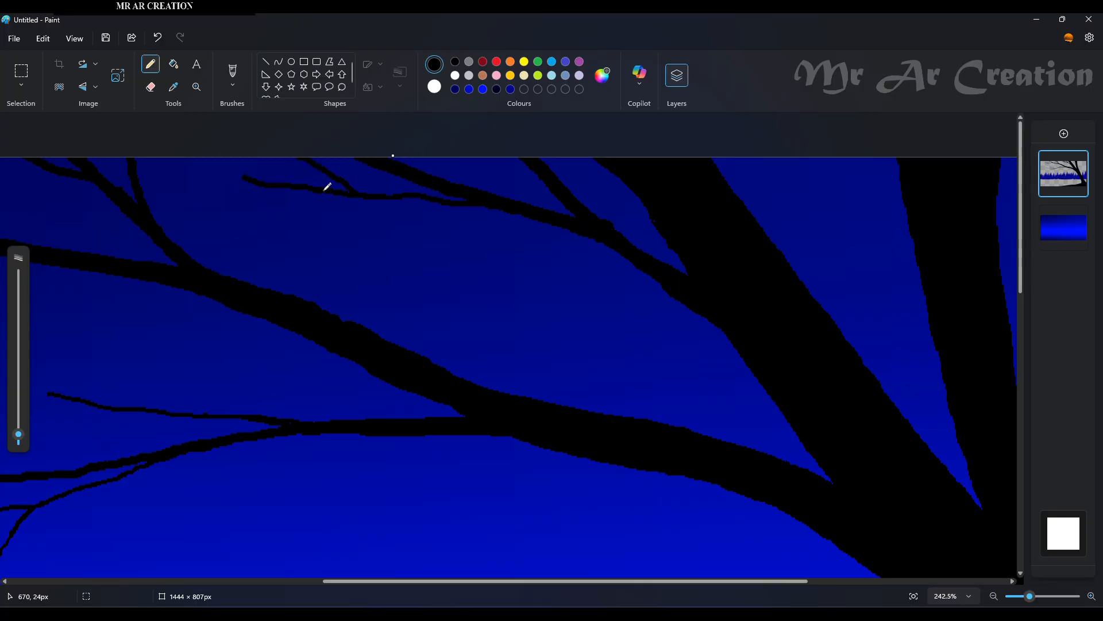
scroll(483, 244, "down", 2)
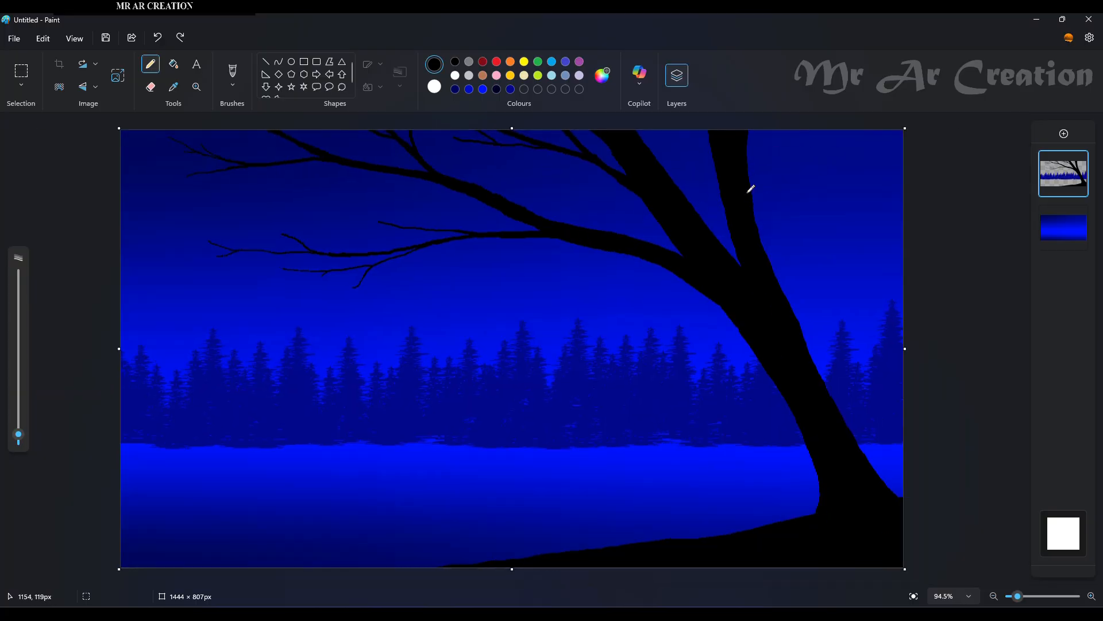
Draw a curved branch rising to the right from the right limb and thicken it with a larger pencil.
scroll(758, 192, "up", 2)
key("ctrl+plus")
key("ctrl+plus")
key("ctrl+plus")
key("ctrl+plus")
key("ctrl+plus")
key("ctrl+plus")
key("ctrl+plus")
left_click_drag(742, 258, 781, 220)
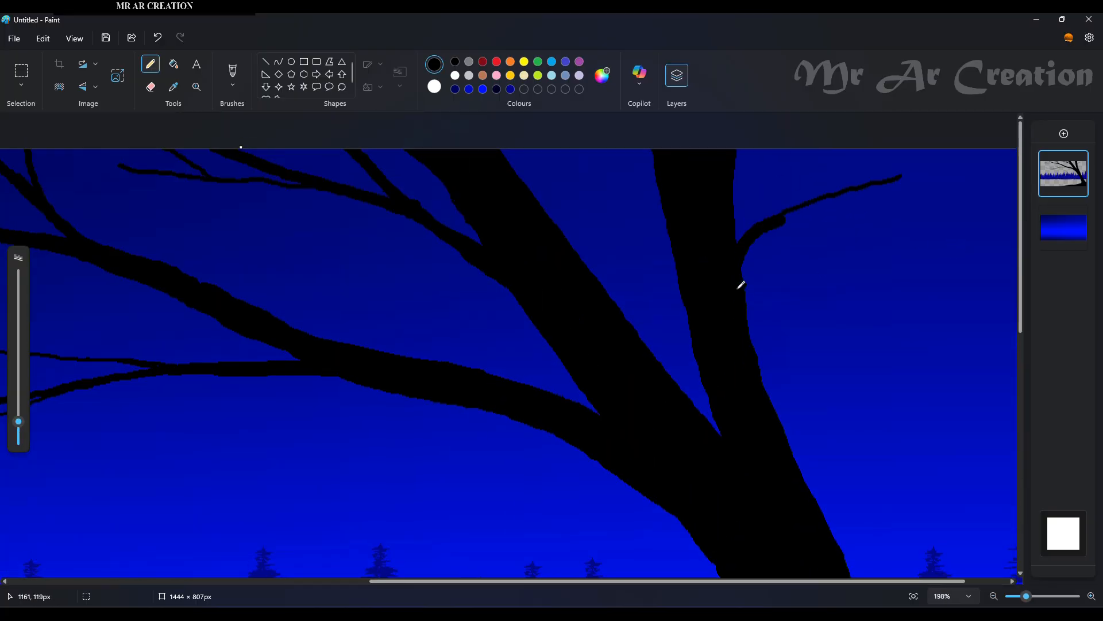
left_click_drag(740, 286, 866, 190)
scroll(869, 246, "down", 1)
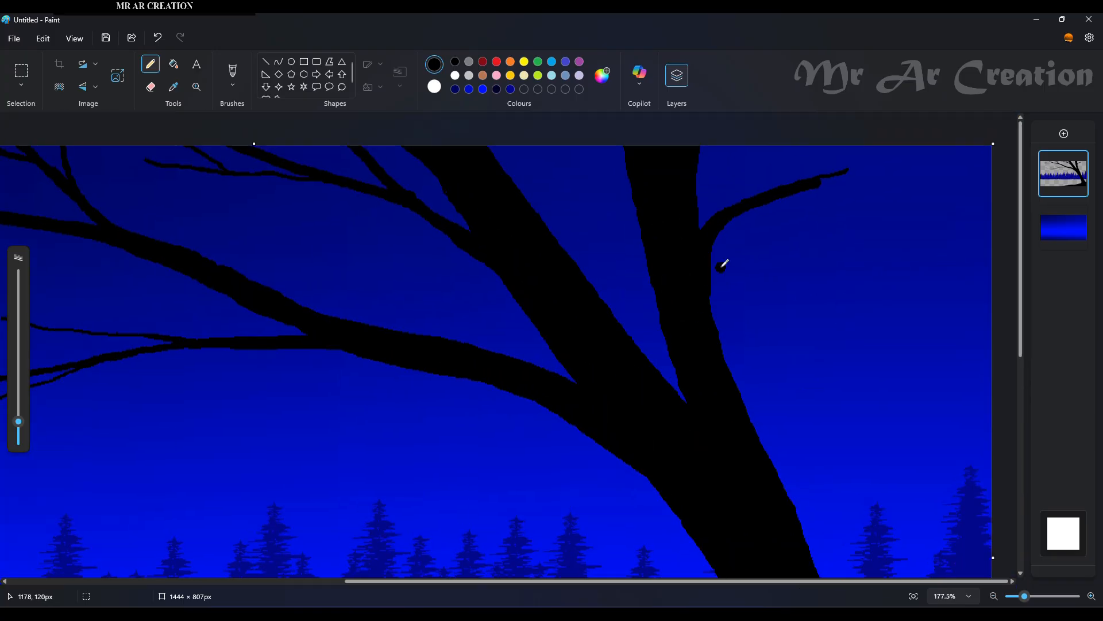
Erase the right branch's uneven tip and redraw it with a thinner pencil, tapering to the canvas's right edge.
scroll(977, 270, "up", 3)
scroll(982, 275, "up", 2)
left_click(17, 433)
left_click(151, 87)
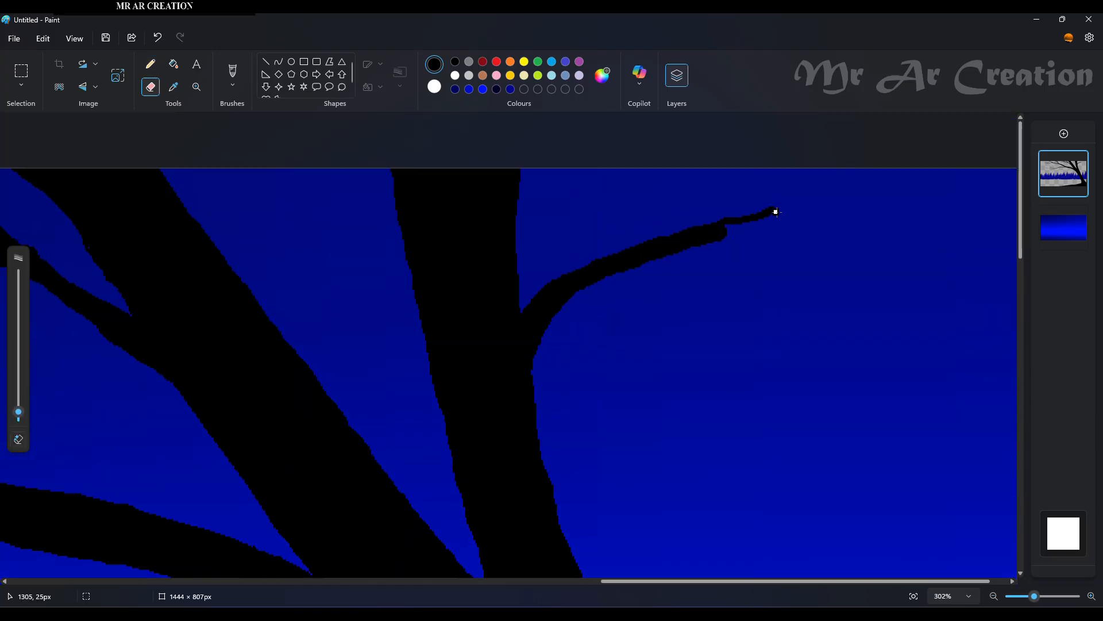
mouse_move(775, 212)
left_mouse_down()
mouse_move(708, 223)
mouse_move(845, 230)
left_mouse_up()
left_click(151, 64)
left_click_drag(830, 581, 848, 581)
mouse_move(681, 234)
left_mouse_down()
mouse_move(774, 232)
mouse_move(1008, 165)
left_mouse_up()
key("ctrl+z")
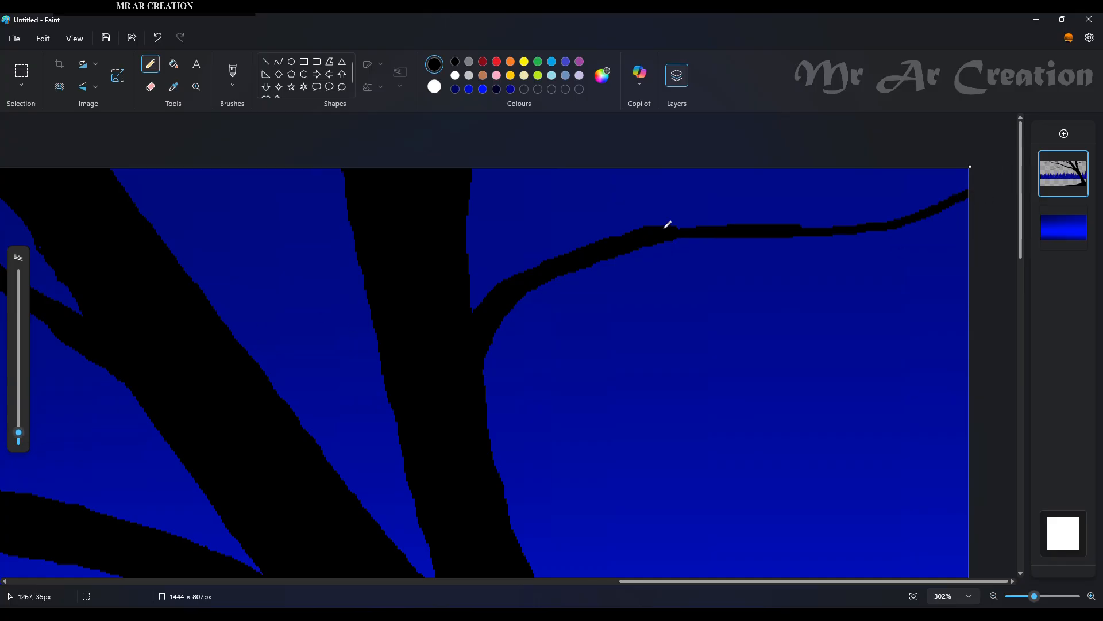
Add a forked twig from the right branch up to the top edge and a short twig beneath the branch.
mouse_move(515, 292)
left_mouse_down()
mouse_move(591, 210)
mouse_move(623, 195)
left_mouse_up()
key("ctrl+z")
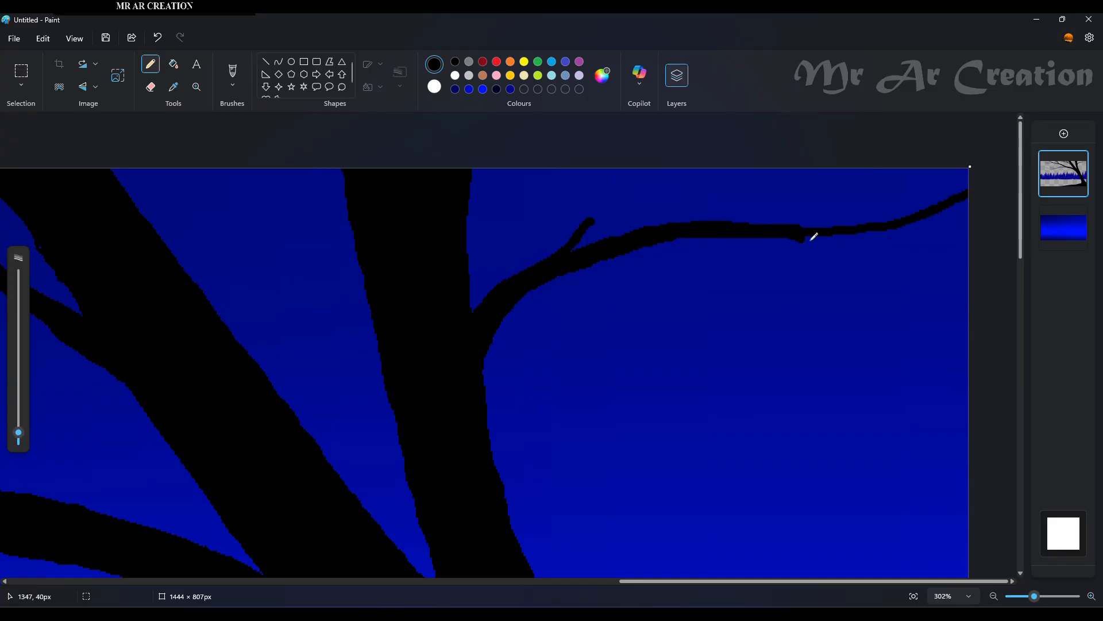
left_click_drag(814, 236, 841, 249)
left_click_drag(18, 433, 18, 437)
left_click_drag(586, 219, 682, 161)
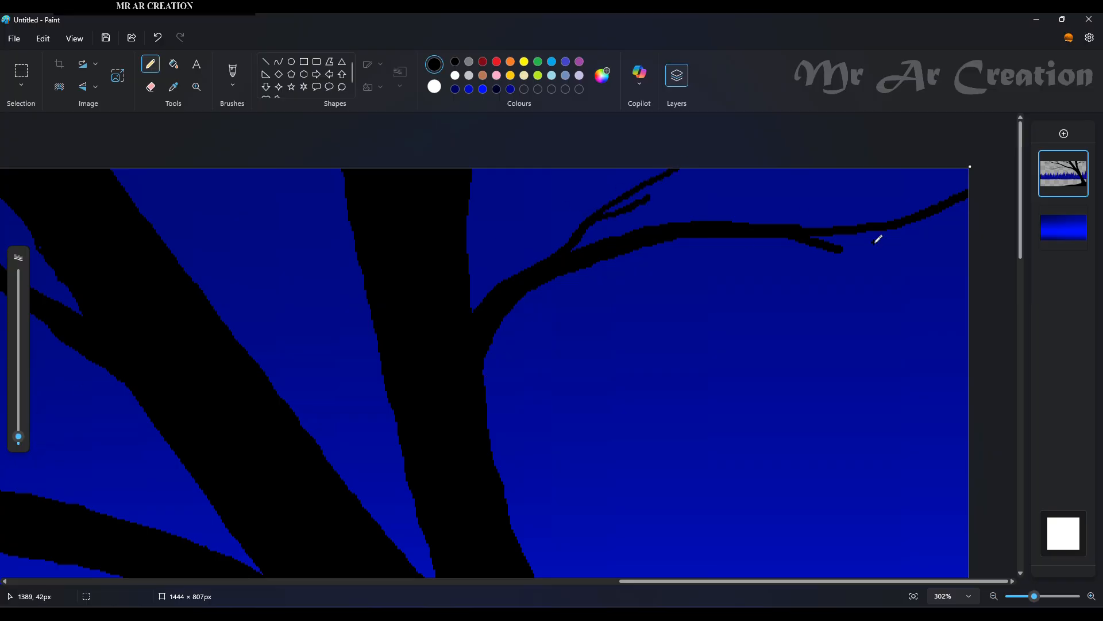
Extend the twig under the right branch towards the canvas's right edge with thin forks and offshoots.
left_click_drag(837, 250, 961, 283)
mouse_move(900, 266)
left_mouse_down()
mouse_move(967, 262)
mouse_move(960, 319)
left_mouse_up()
key("ctrl+z")
left_click(896, 244)
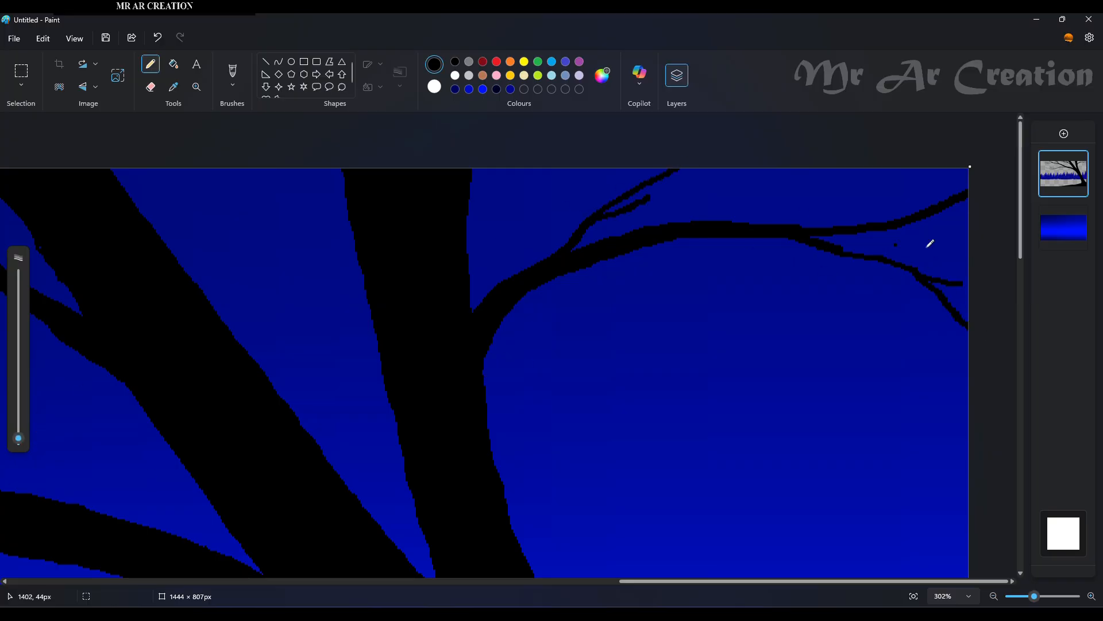
mouse_move(893, 254)
left_mouse_down()
mouse_move(932, 242)
mouse_move(967, 211)
left_mouse_up()
Add one thin twig above the right branch and another sloping down to the right from its underside.
left_click_drag(840, 172, 723, 216)
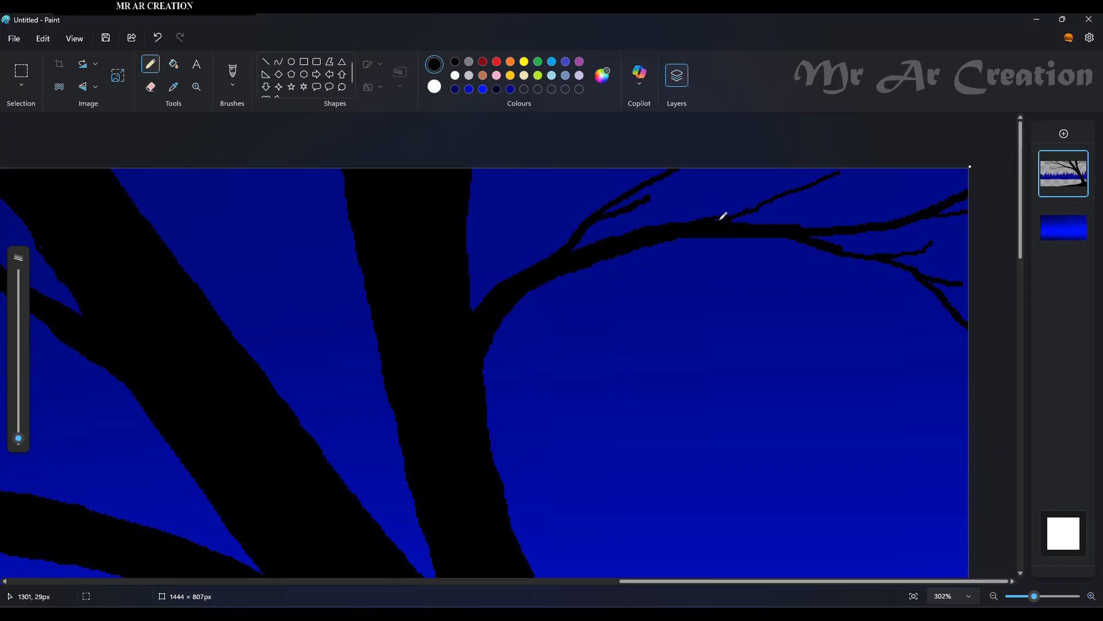
scroll(730, 212, "down", 3)
left_click_drag(794, 158, 900, 182)
scroll(778, 162, "down", 1)
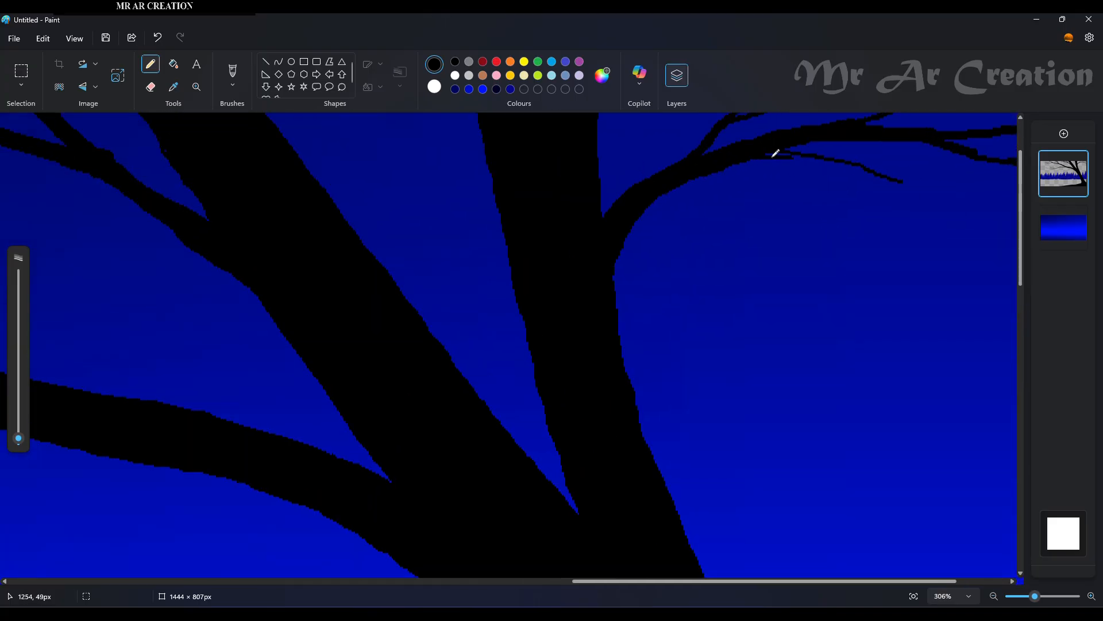
scroll(919, 212, "down", 6)
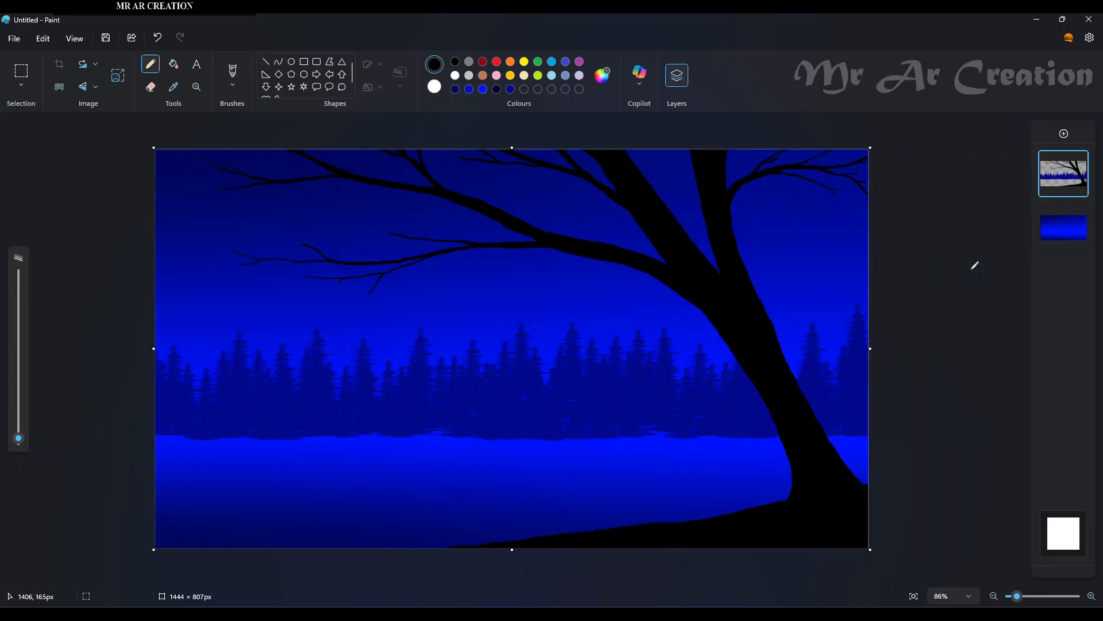
Draw fine black grass blades at the canvas's right edge and along the bank left of the tree's base.
scroll(520, 567, "up", 2)
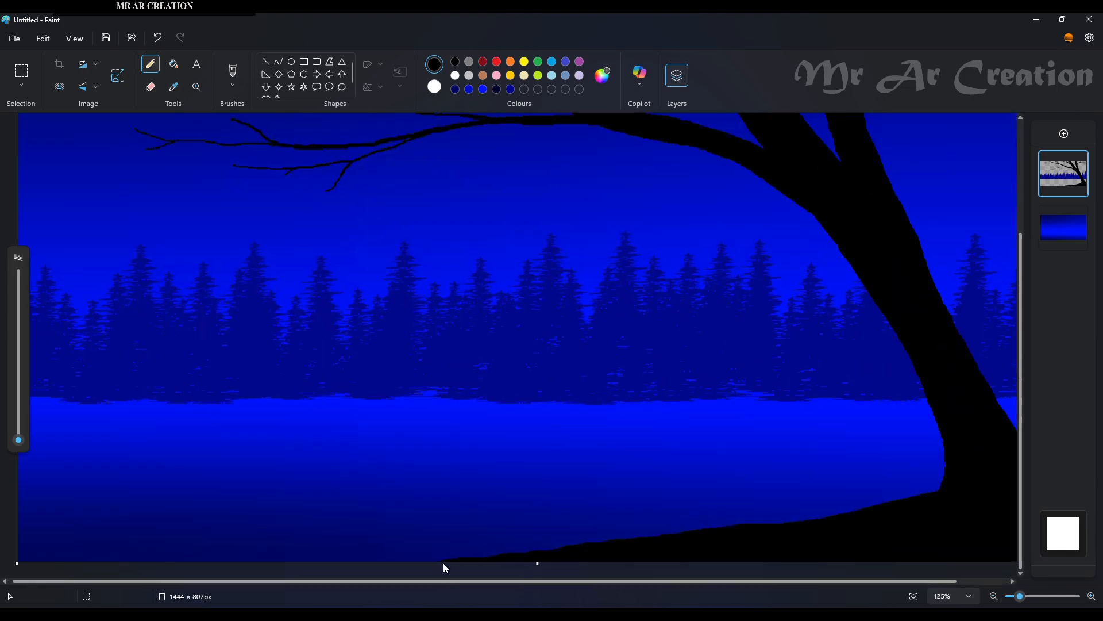
scroll(769, 523, "up", 3)
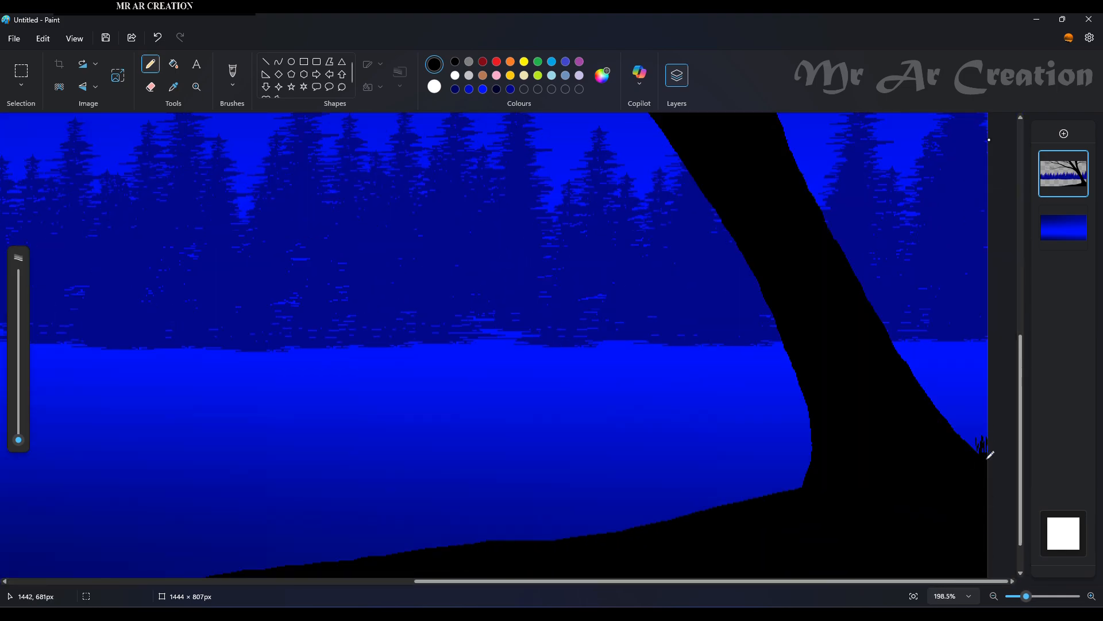
mouse_move(809, 492)
left_mouse_down()
mouse_move(776, 496)
mouse_move(792, 493)
mouse_move(770, 482)
mouse_move(760, 499)
mouse_move(744, 488)
mouse_move(738, 515)
mouse_move(714, 508)
left_mouse_up()
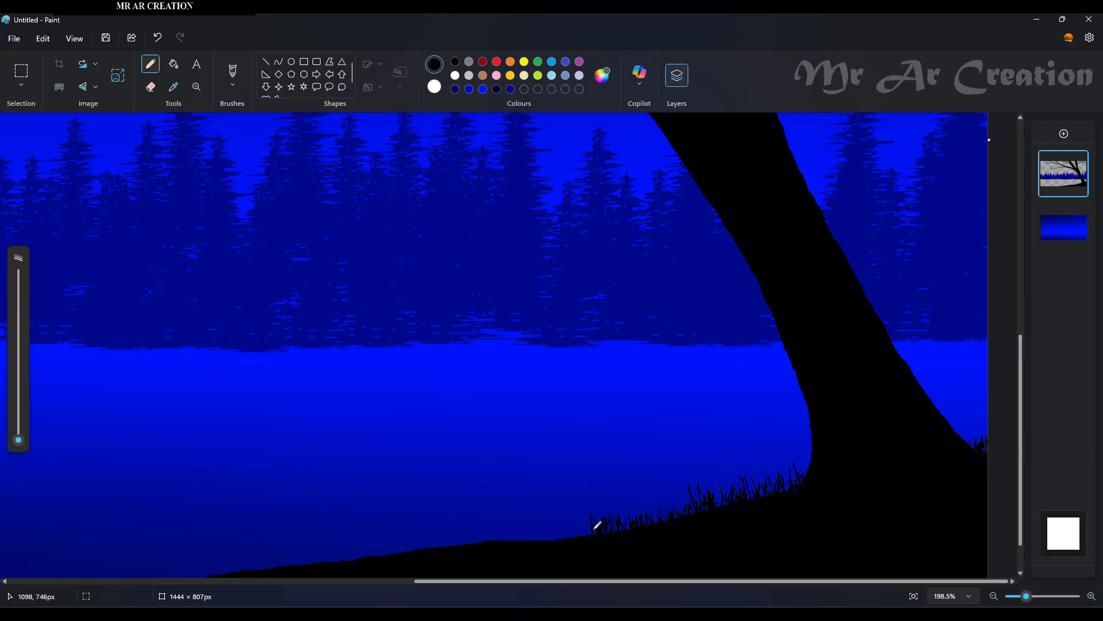
Continue the fine black grass blades down the bank from its middle to where it meets the canvas's bottom edge.
scroll(753, 525, "down", 3)
scroll(912, 572, "up", 3)
scroll(912, 572, "up", 5)
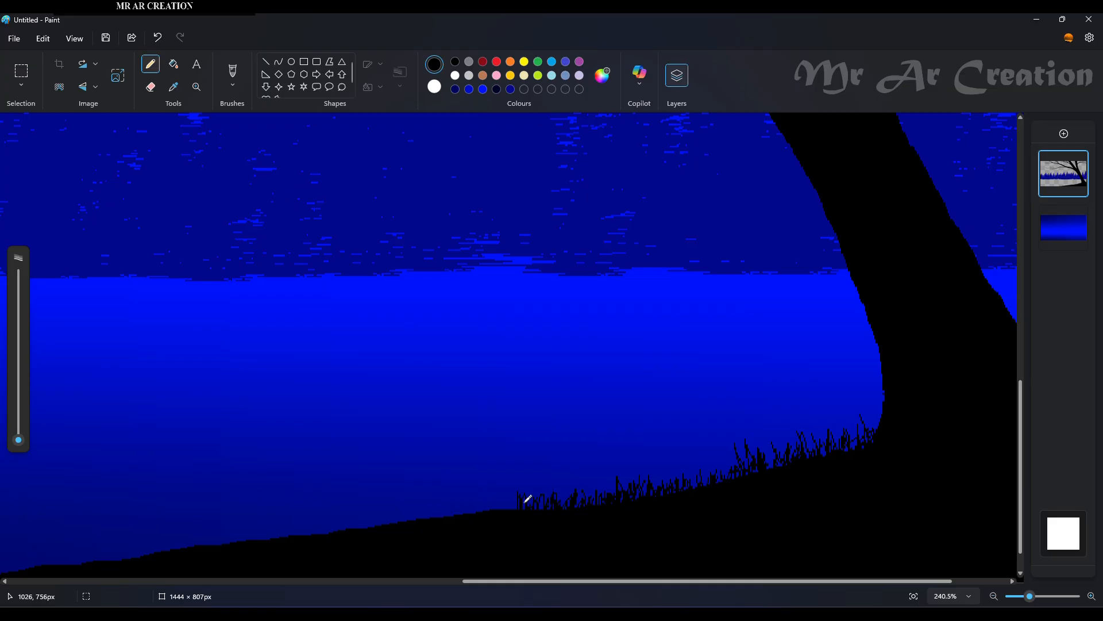
mouse_move(527, 498)
left_mouse_down()
mouse_move(456, 504)
mouse_move(504, 515)
mouse_move(442, 520)
mouse_move(433, 498)
mouse_move(444, 492)
mouse_move(430, 516)
mouse_move(382, 532)
mouse_move(371, 513)
left_mouse_up()
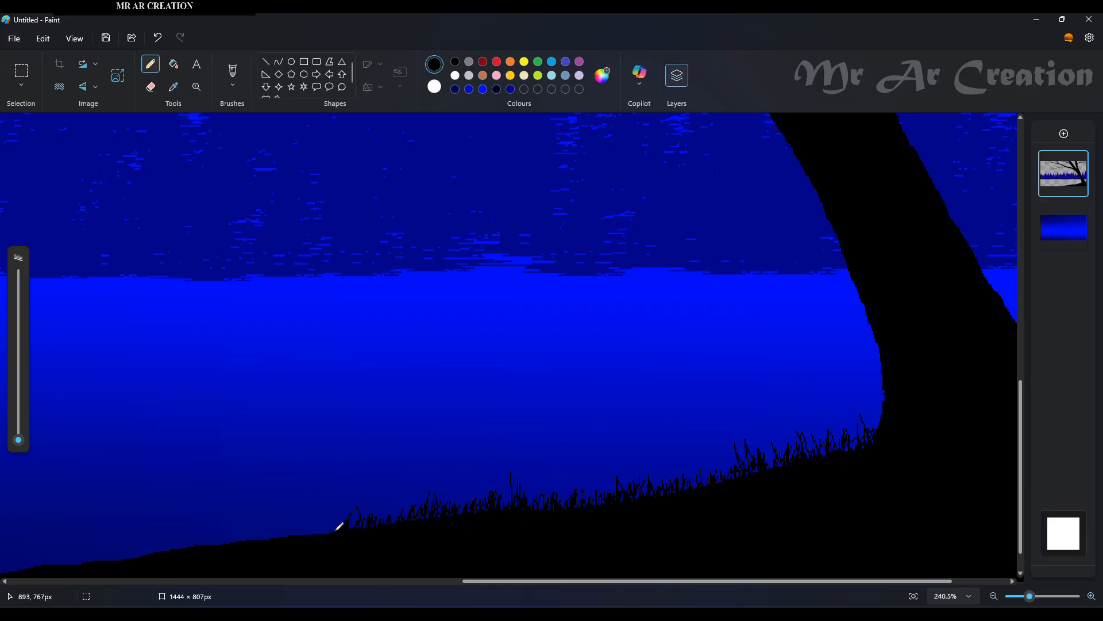
scroll(379, 477, "left", 5)
scroll(422, 424, "down", 1)
mouse_move(445, 481)
left_mouse_down()
mouse_move(483, 502)
mouse_move(563, 474)
left_mouse_up()
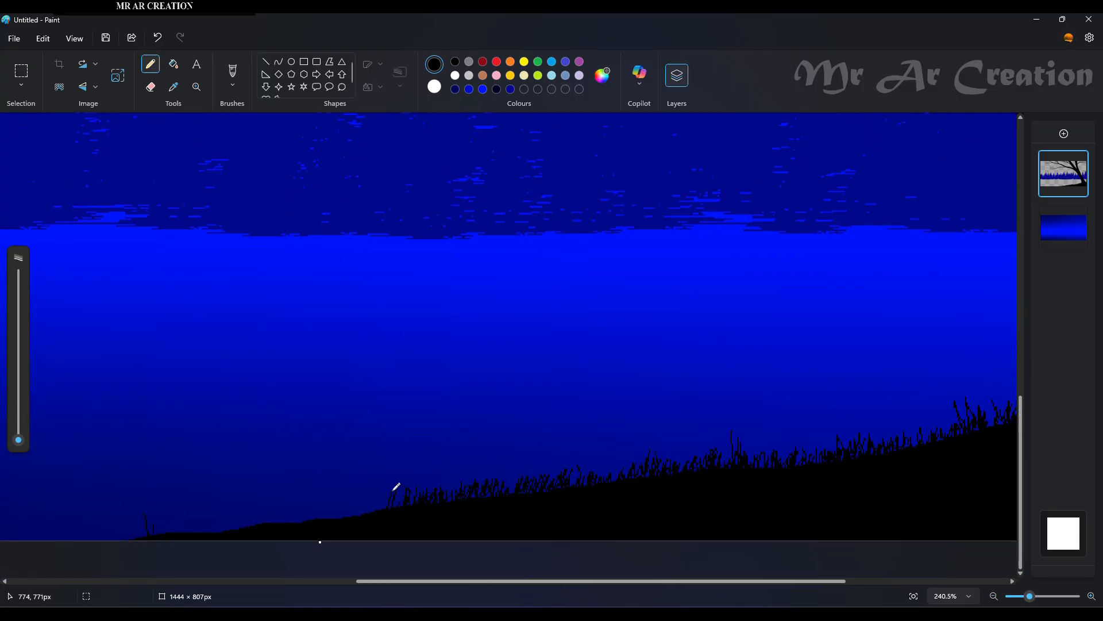
mouse_move(359, 512)
left_mouse_down()
mouse_move(332, 508)
mouse_move(283, 524)
left_mouse_up()
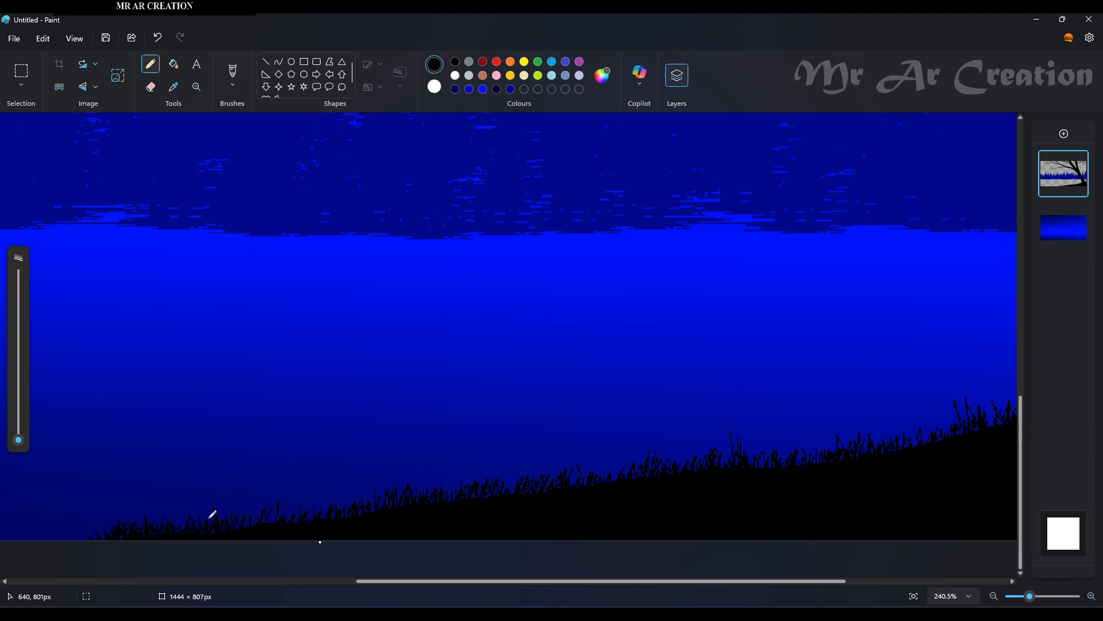
Thicken the grass on the lower half of the bank with denser black blades and a few taller ones.
scroll(267, 515, "up", 3)
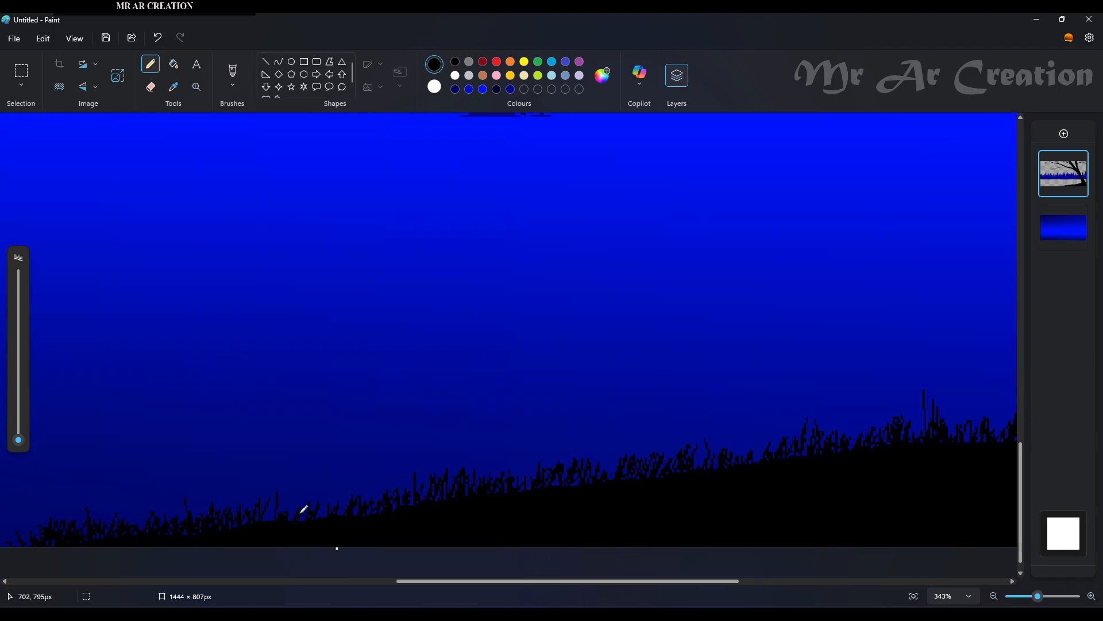
mouse_move(222, 491)
left_mouse_down()
mouse_move(246, 455)
mouse_move(268, 502)
mouse_move(295, 448)
mouse_move(330, 497)
left_mouse_up()
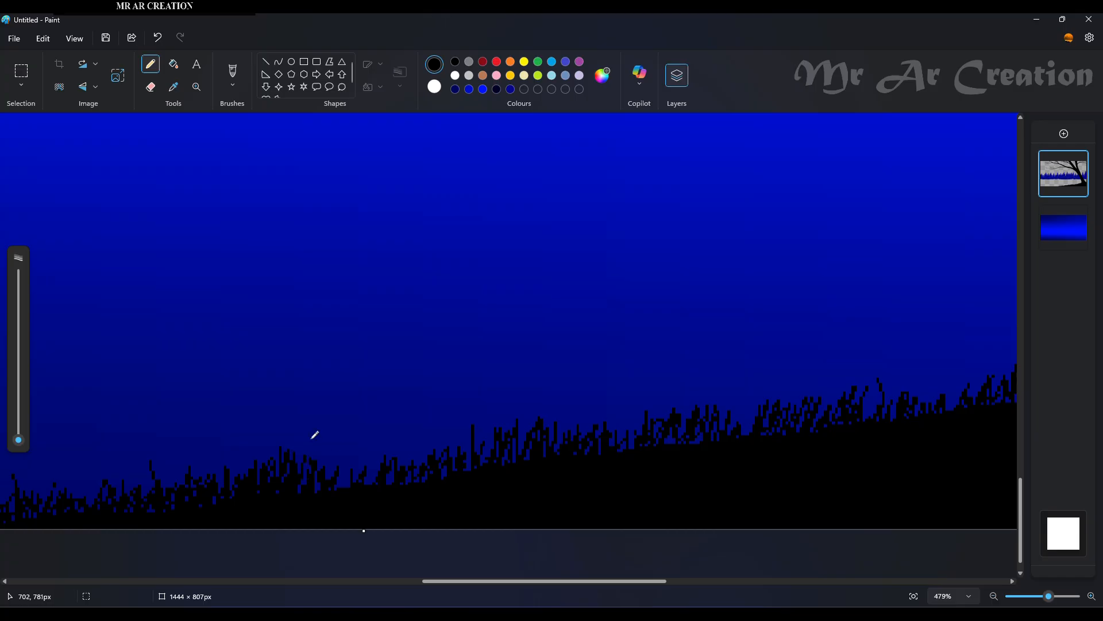
mouse_move(315, 435)
left_mouse_down()
mouse_move(347, 496)
mouse_move(330, 474)
mouse_move(408, 499)
mouse_move(441, 498)
mouse_move(511, 461)
mouse_move(525, 473)
mouse_move(532, 427)
mouse_move(437, 445)
mouse_move(409, 461)
mouse_move(471, 482)
mouse_move(543, 433)
mouse_move(627, 414)
mouse_move(694, 414)
left_mouse_up()
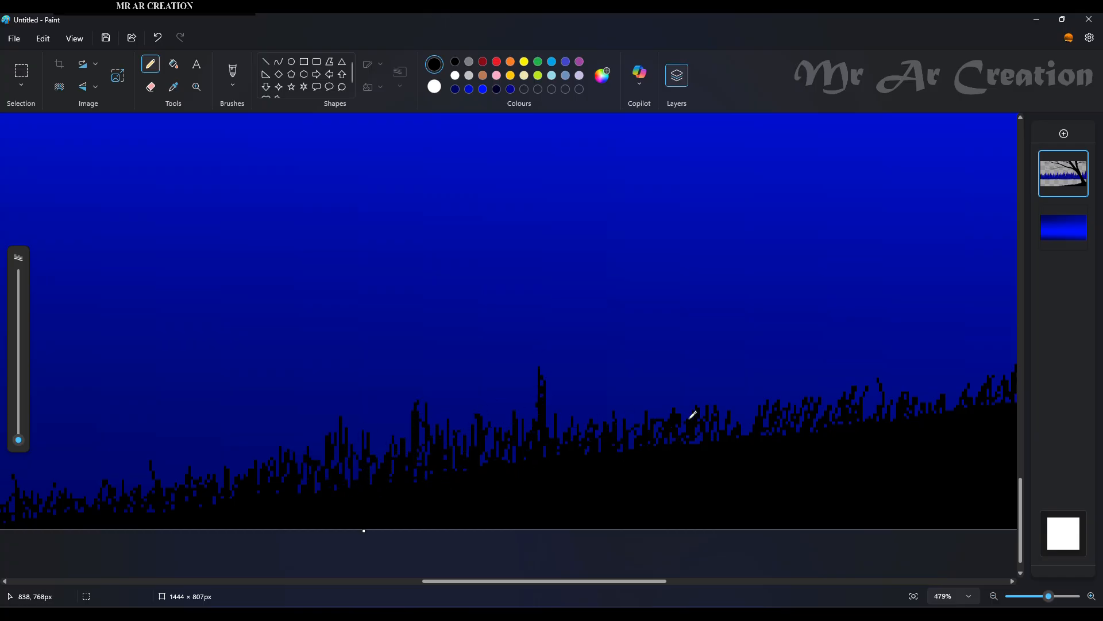
scroll(660, 433, "down", 2)
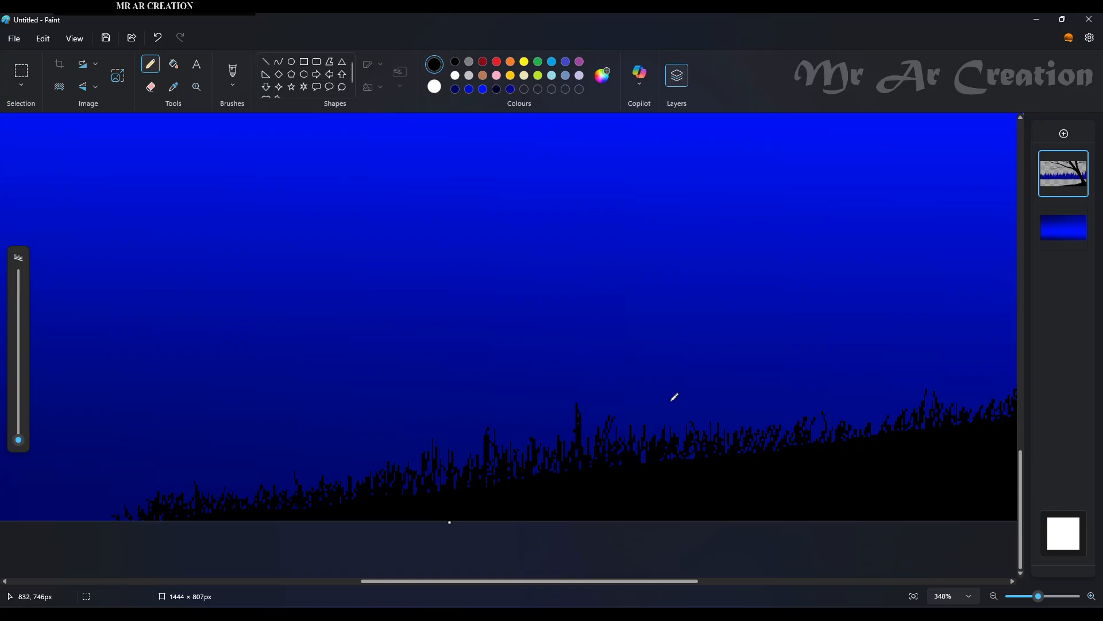
mouse_move(720, 429)
left_mouse_down()
mouse_move(781, 427)
mouse_move(770, 418)
mouse_move(801, 448)
mouse_move(806, 441)
mouse_move(784, 459)
mouse_move(836, 462)
mouse_move(830, 420)
mouse_move(863, 431)
left_mouse_up()
Thicken the grass on the upper half of the bank with extra black blades up to the tree's base.
left_click_drag(697, 581, 809, 581)
mouse_move(534, 432)
left_mouse_down()
mouse_move(539, 385)
mouse_move(553, 403)
mouse_move(582, 394)
mouse_move(577, 419)
mouse_move(657, 383)
mouse_move(676, 387)
mouse_move(670, 407)
mouse_move(704, 397)
mouse_move(694, 395)
mouse_move(665, 402)
mouse_move(814, 410)
mouse_move(750, 413)
mouse_move(736, 391)
mouse_move(791, 396)
mouse_move(818, 388)
mouse_move(794, 389)
mouse_move(823, 374)
mouse_move(851, 375)
left_mouse_up()
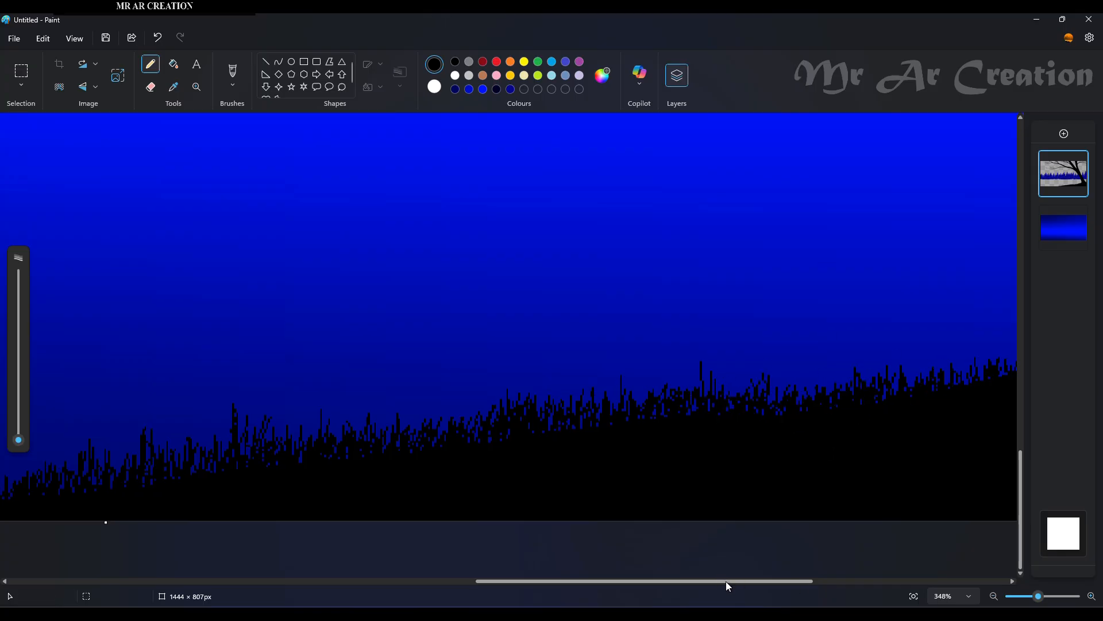
left_click_drag(726, 581, 810, 581)
mouse_move(571, 396)
left_mouse_down()
mouse_move(628, 371)
mouse_move(666, 393)
mouse_move(646, 384)
mouse_move(685, 380)
mouse_move(720, 349)
mouse_move(697, 386)
mouse_move(744, 379)
mouse_move(732, 300)
mouse_move(789, 339)
mouse_move(774, 352)
mouse_move(767, 347)
mouse_move(822, 338)
mouse_move(808, 338)
mouse_move(857, 349)
left_mouse_up()
left_click_drag(767, 369, 758, 330)
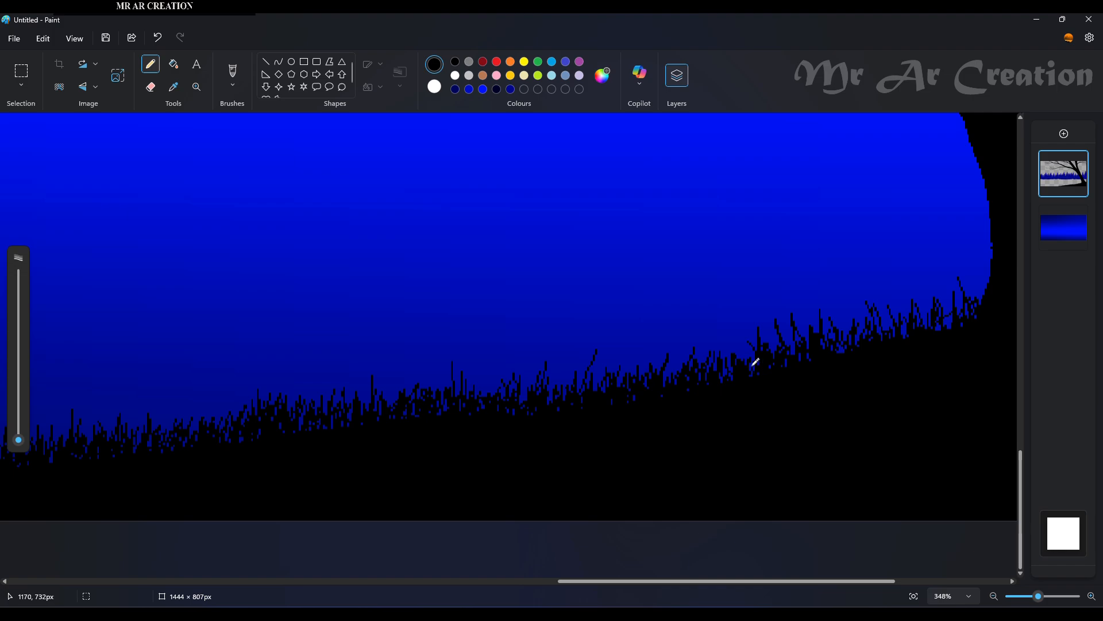
Add taller, denser grass blades between the right side of the trunk's base and the canvas's right edge.
scroll(936, 421, "down", 5)
scroll(901, 506, "up", 2)
scroll(904, 503, "up", 5)
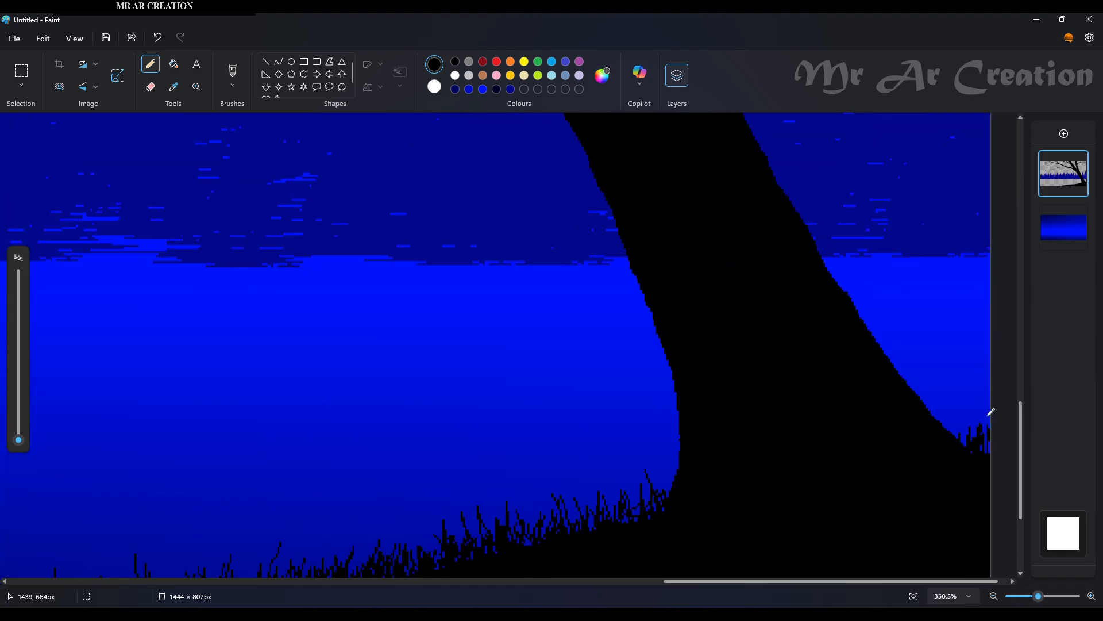
mouse_move(991, 413)
left_mouse_down()
mouse_move(965, 412)
mouse_move(973, 447)
mouse_move(952, 424)
left_mouse_up()
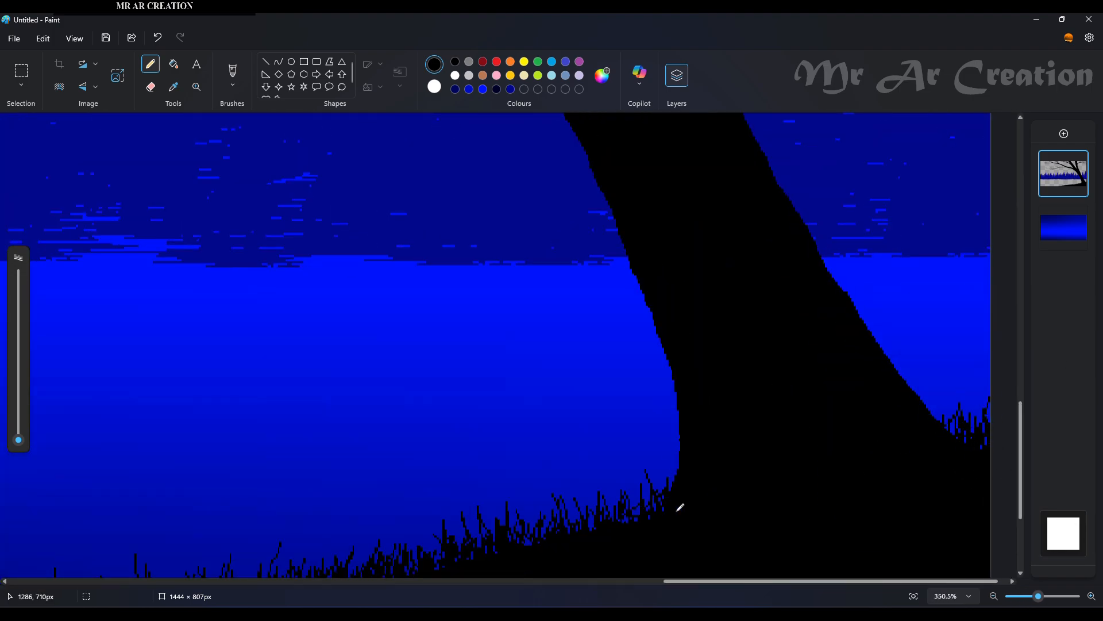
Draw a solid white moon about 125 px wide on a new layer and place that layer beneath the tree layer.
scroll(933, 521, "down", 5)
left_click(291, 61)
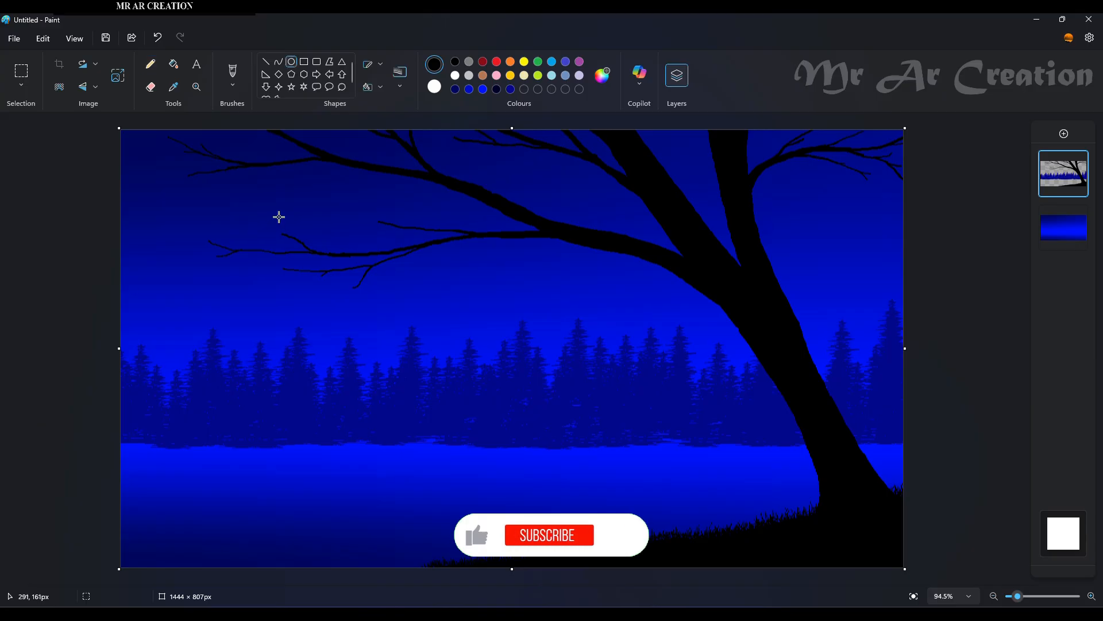
left_click(1064, 133)
left_click_drag(298, 194, 367, 263)
left_click_drag(338, 229, 312, 218)
left_click(455, 76)
left_click(380, 86)
left_click(322, 133)
left_click_drag(1064, 172, 1056, 230)
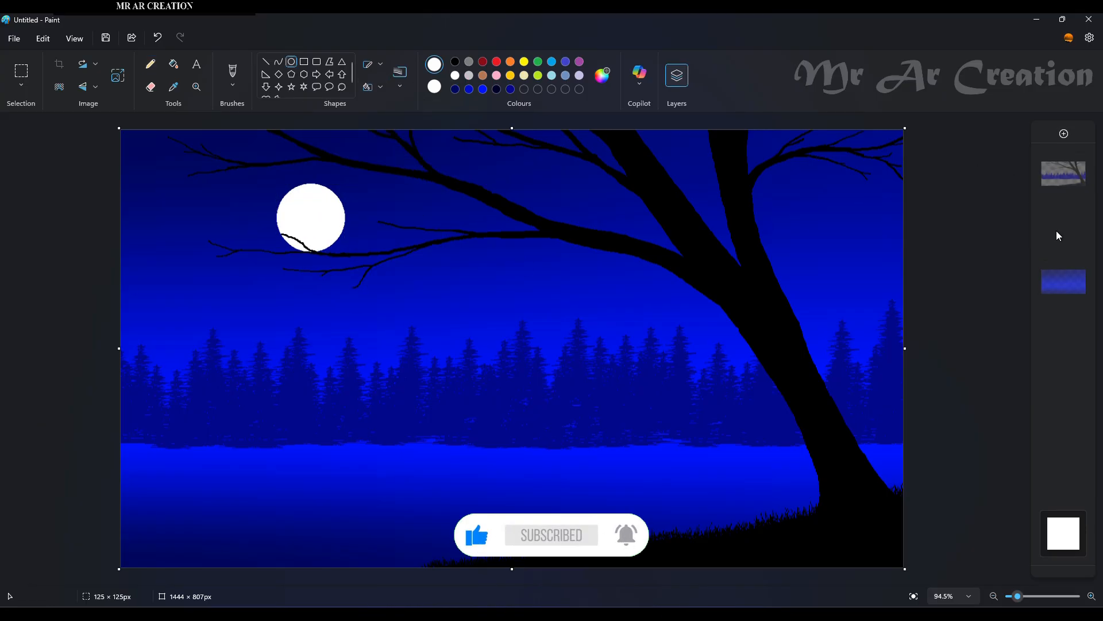
Move the moon slightly left and down so the tips of the lower left branch cross it.
left_click_drag(241, 164, 375, 259)
key("ctrl+z")
left_click_drag(261, 173, 374, 281)
mouse_move(353, 230)
left_mouse_down()
mouse_move(355, 244)
mouse_move(311, 243)
left_mouse_up()
left_click(285, 160)
Scribble thin white horizontal reflection strokes across the water on a new top layer, densest on the left below the moon.
left_click(152, 64)
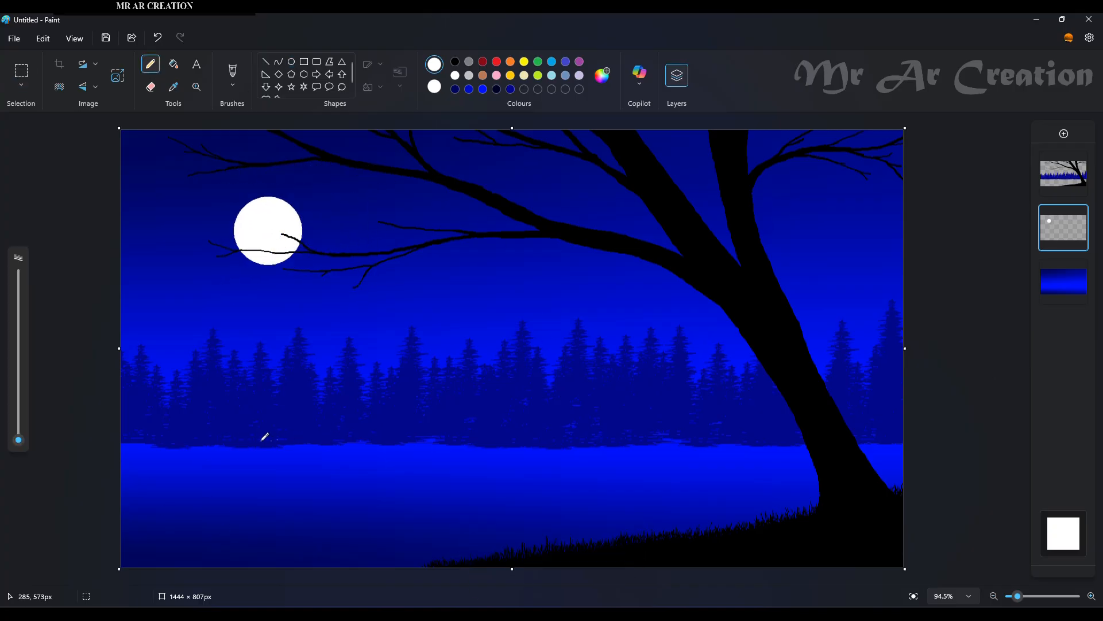
left_click(1064, 134)
mouse_move(310, 444)
left_mouse_down()
mouse_move(177, 444)
mouse_move(339, 449)
mouse_move(143, 464)
mouse_move(405, 474)
mouse_move(153, 479)
mouse_move(242, 498)
mouse_move(321, 486)
mouse_move(144, 512)
mouse_move(176, 531)
mouse_move(230, 520)
mouse_move(105, 560)
mouse_move(302, 547)
left_mouse_up()
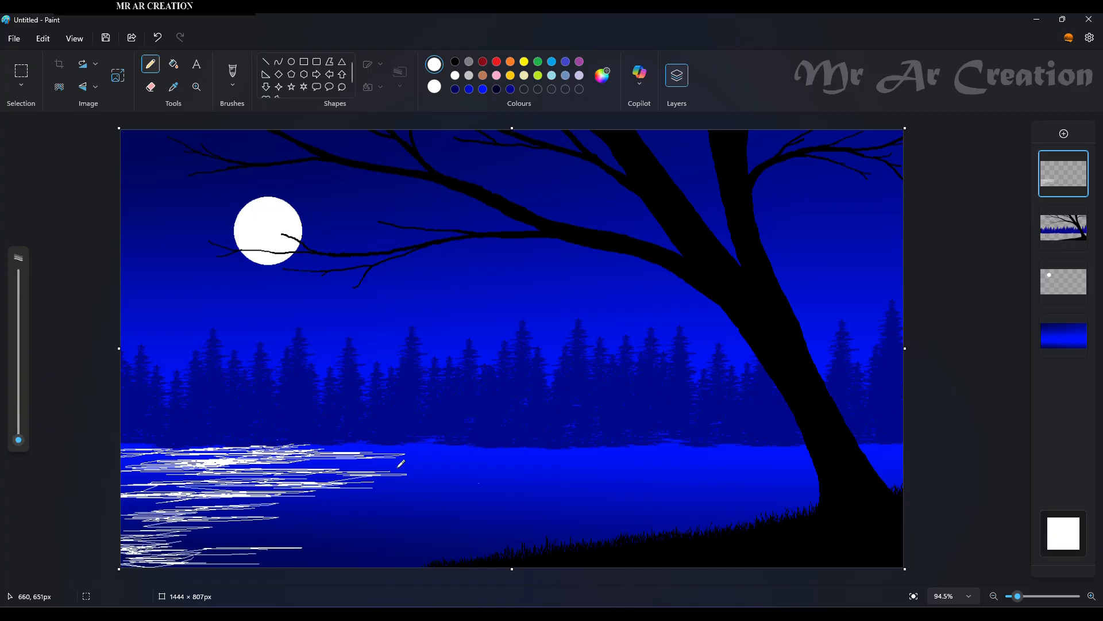
mouse_move(401, 463)
left_mouse_down()
mouse_move(439, 452)
mouse_move(429, 449)
mouse_move(837, 451)
left_mouse_up()
key("ctrl+z")
mouse_move(500, 451)
left_mouse_down()
mouse_move(749, 450)
mouse_move(496, 484)
mouse_move(405, 505)
mouse_move(336, 543)
mouse_move(450, 546)
mouse_move(723, 499)
mouse_move(807, 505)
mouse_move(772, 472)
mouse_move(411, 458)
mouse_move(414, 439)
mouse_move(453, 446)
mouse_move(364, 444)
mouse_move(889, 453)
mouse_move(879, 453)
mouse_move(911, 467)
mouse_move(614, 501)
mouse_move(407, 499)
left_mouse_up()
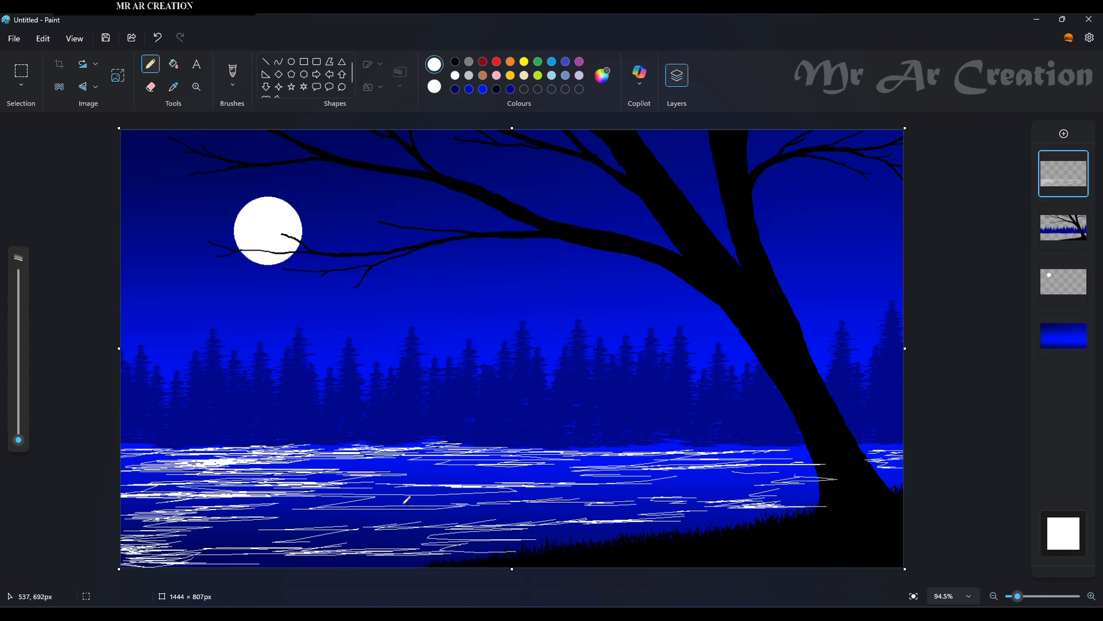
Erase small gaps in the white reflection strokes across the lower water and along the grassy bank.
left_click(151, 86)
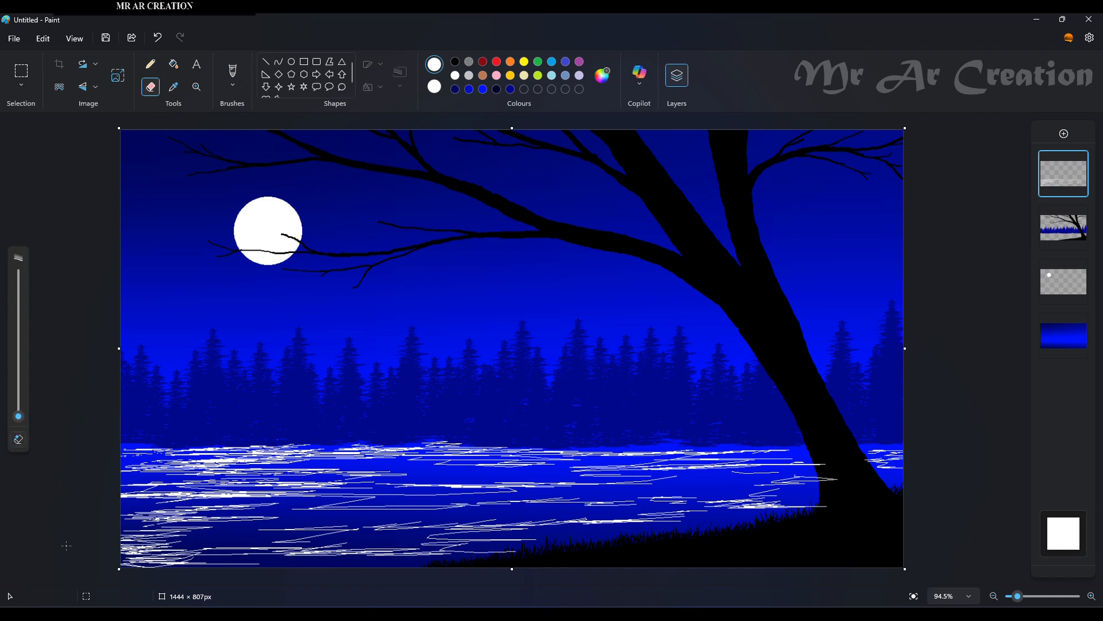
mouse_move(122, 551)
left_mouse_down()
mouse_move(278, 549)
mouse_move(432, 561)
mouse_move(522, 533)
mouse_move(323, 535)
mouse_move(602, 550)
mouse_move(811, 506)
left_mouse_up()
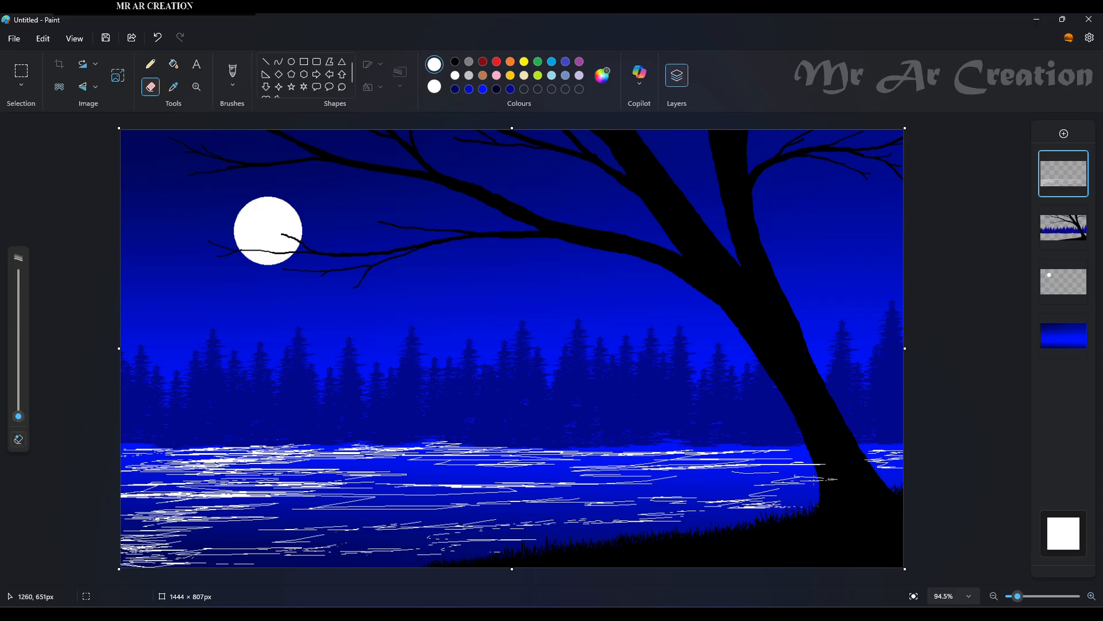
scroll(817, 467, "up", 5, "ctrl")
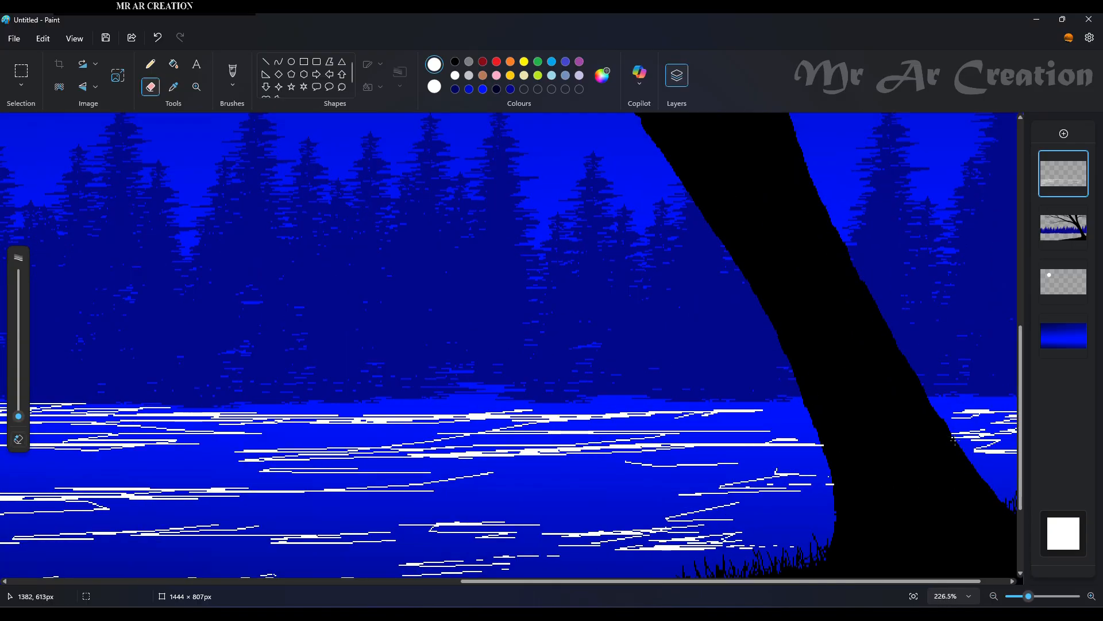
scroll(954, 441, "down", 5, "ctrl")
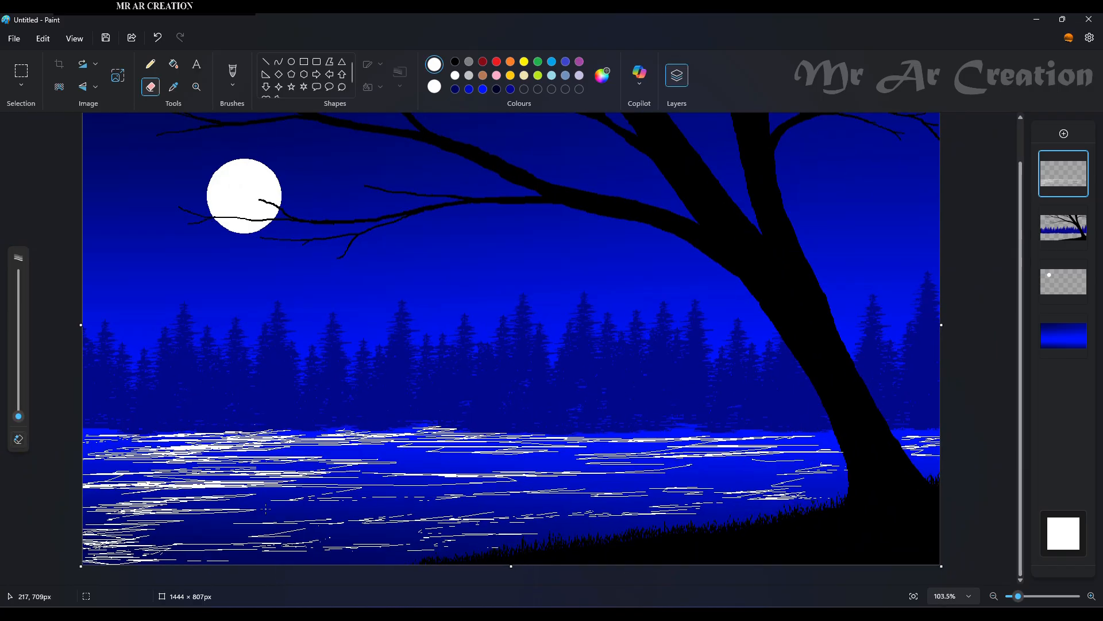
mouse_move(266, 509)
left_mouse_down()
mouse_move(371, 489)
mouse_move(537, 492)
mouse_move(541, 446)
mouse_move(302, 461)
left_mouse_up()
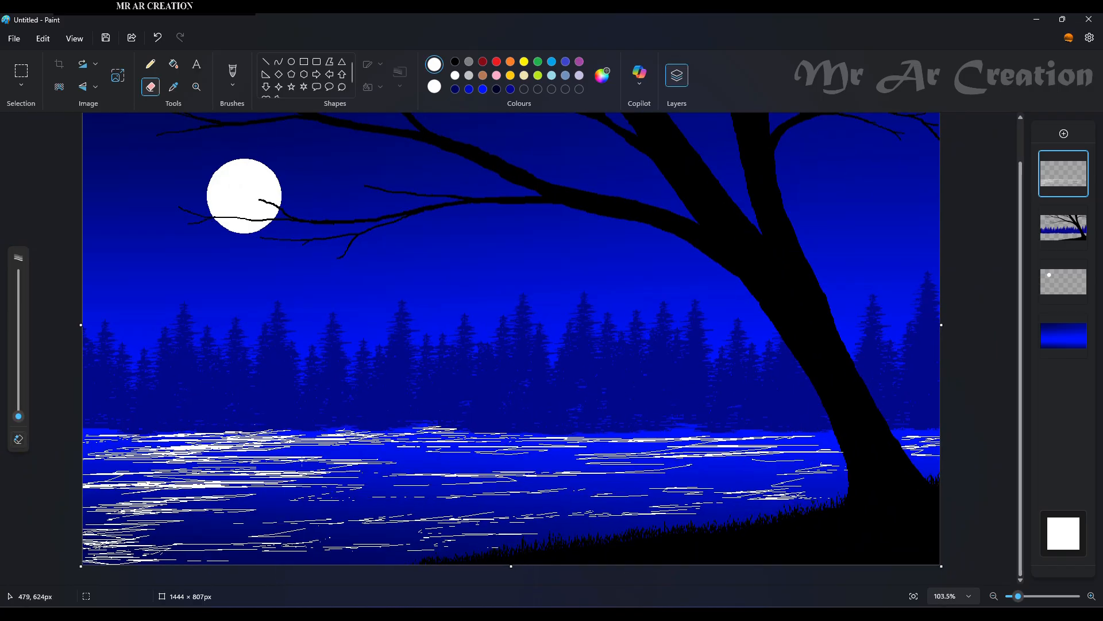
mouse_move(368, 456)
left_mouse_down()
mouse_move(517, 474)
mouse_move(459, 474)
left_mouse_up()
left_click_drag(357, 544, 795, 489)
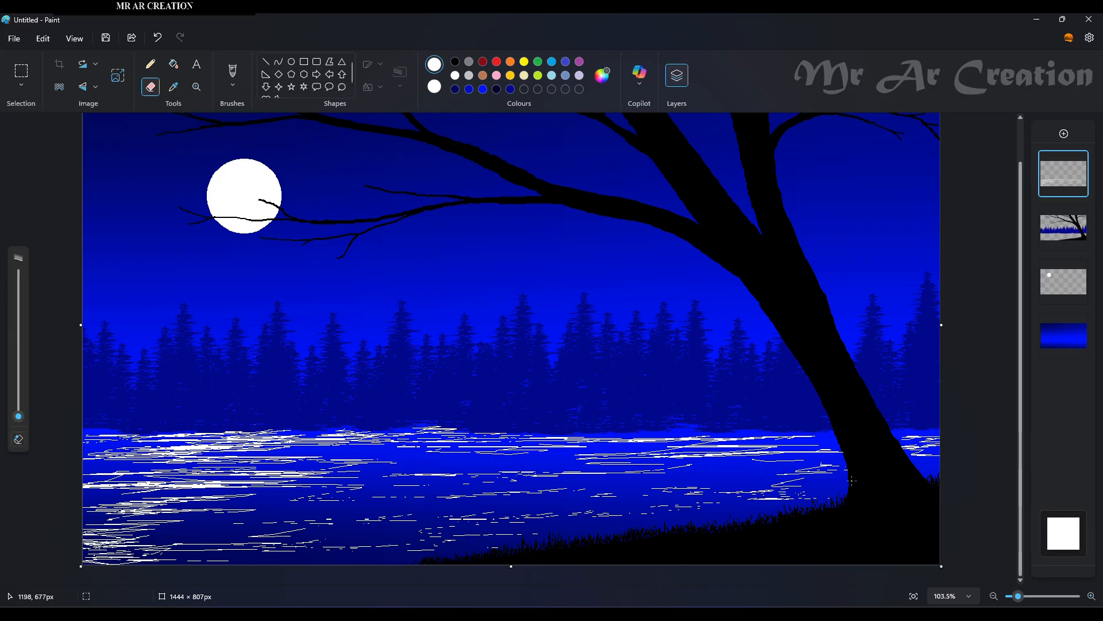
Break up the reflection strokes near the horizon and trim the dense glints on the left below the moon.
mouse_move(908, 454)
left_mouse_down()
mouse_move(937, 453)
mouse_move(738, 454)
left_mouse_up()
mouse_move(521, 434)
left_mouse_down()
mouse_move(699, 454)
mouse_move(621, 460)
mouse_move(625, 478)
left_mouse_up()
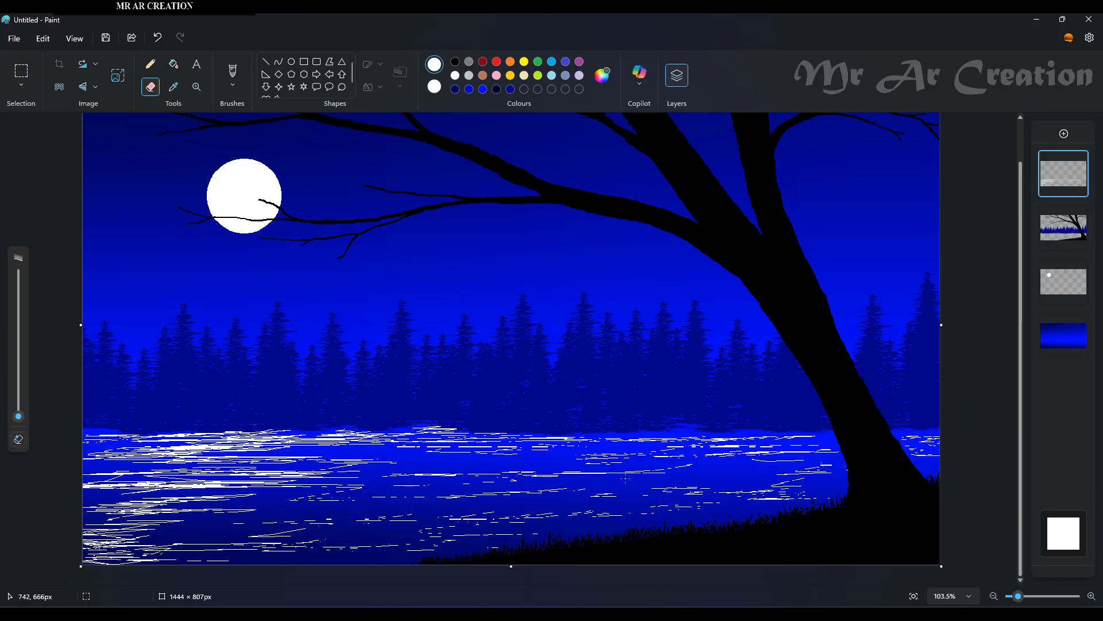
left_click_drag(524, 481, 776, 491)
mouse_move(494, 424)
left_mouse_down()
mouse_move(270, 453)
mouse_move(206, 485)
mouse_move(322, 474)
mouse_move(379, 438)
mouse_move(203, 526)
mouse_move(166, 559)
left_mouse_up()
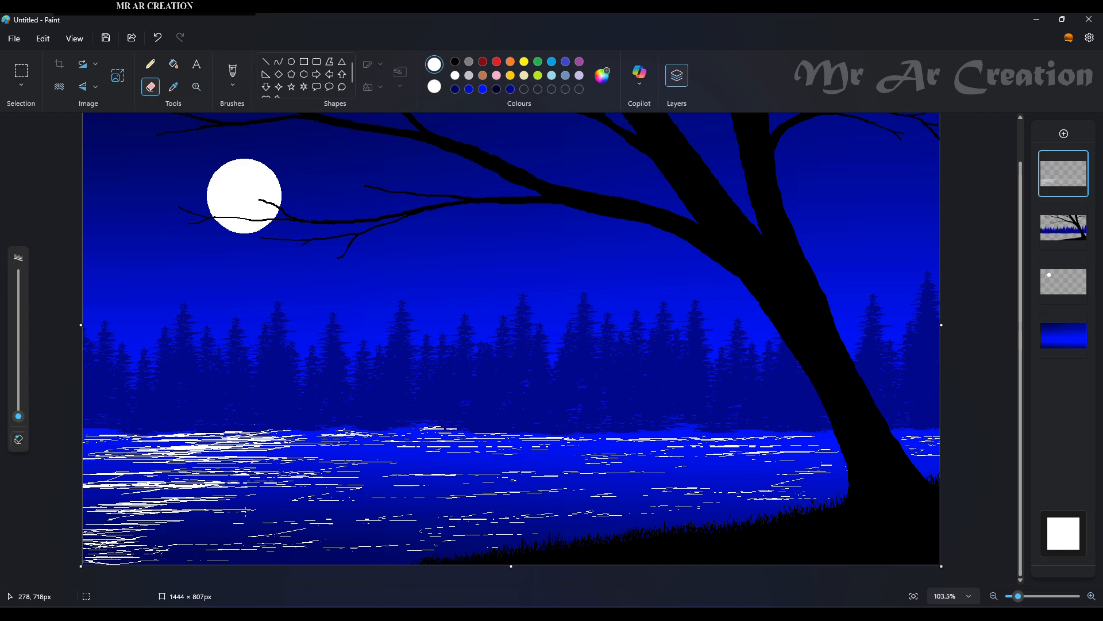
mouse_move(151, 476)
left_mouse_down()
mouse_move(144, 454)
mouse_move(75, 487)
left_mouse_up()
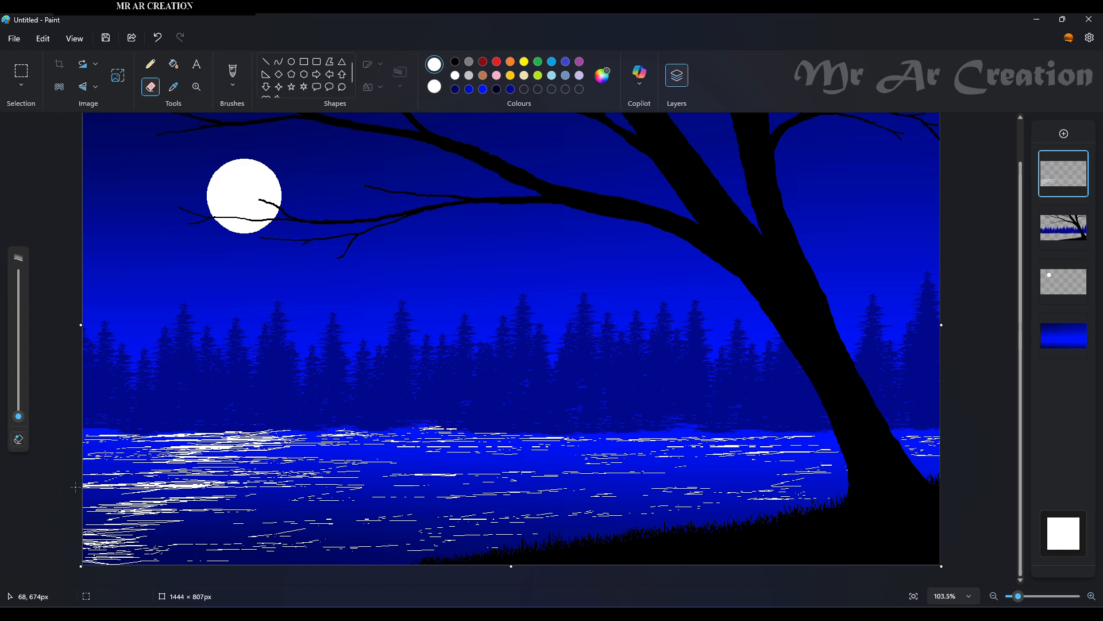
left_click_drag(143, 524, 89, 517)
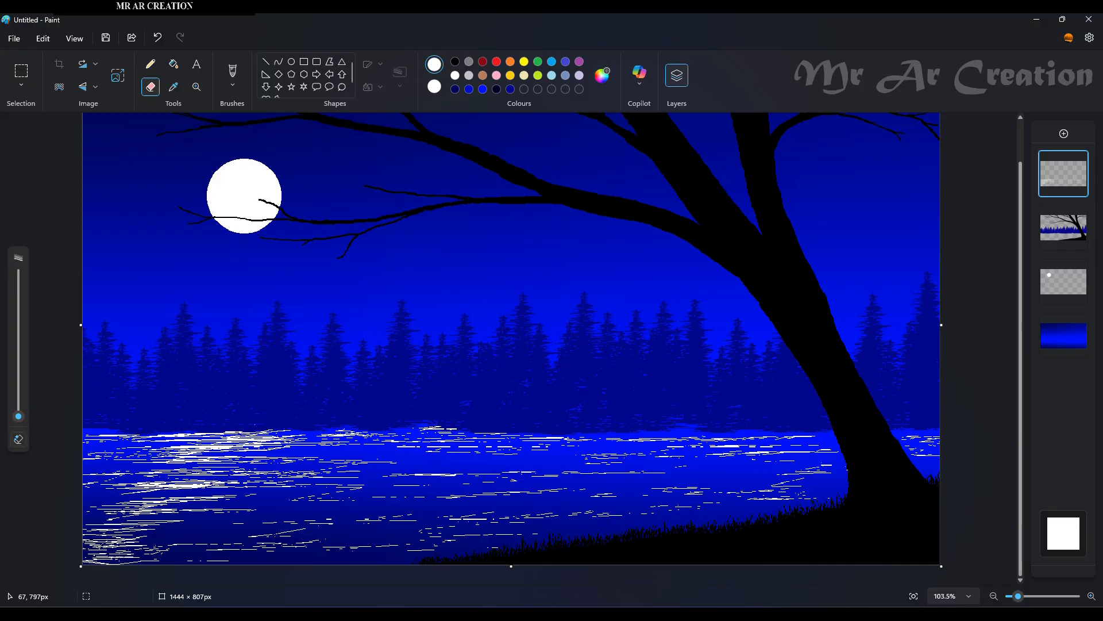
mouse_move(193, 499)
left_mouse_down()
mouse_move(154, 473)
mouse_move(303, 450)
left_mouse_up()
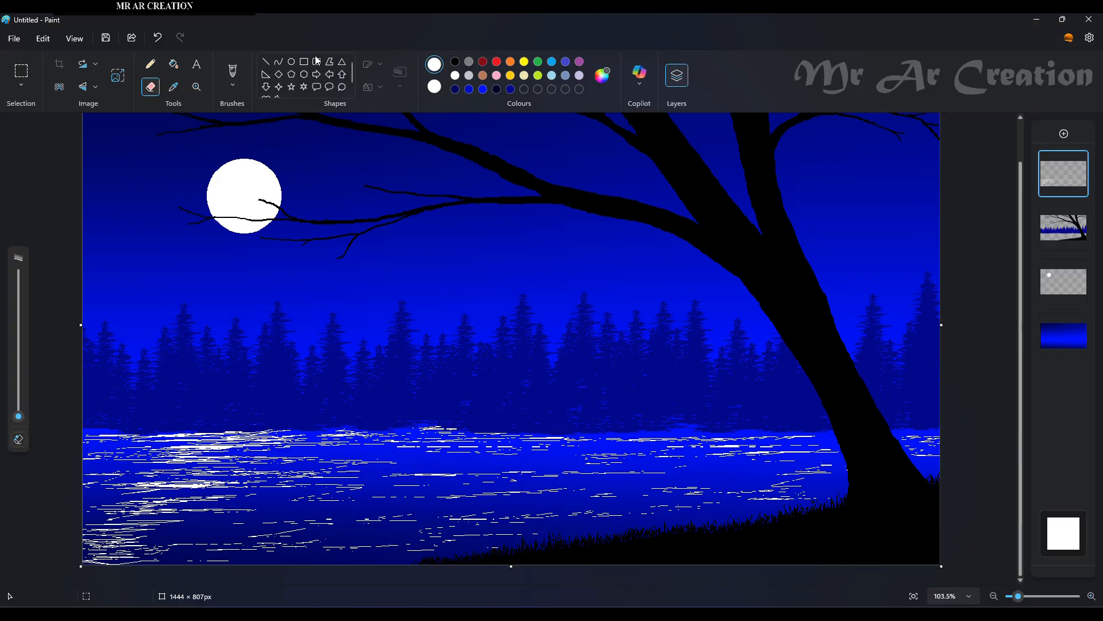
Sketch the black outline of a small bird perched on the thin twig right of the moon.
left_click(455, 61)
left_click(150, 63)
scroll(468, 244, "up", 3)
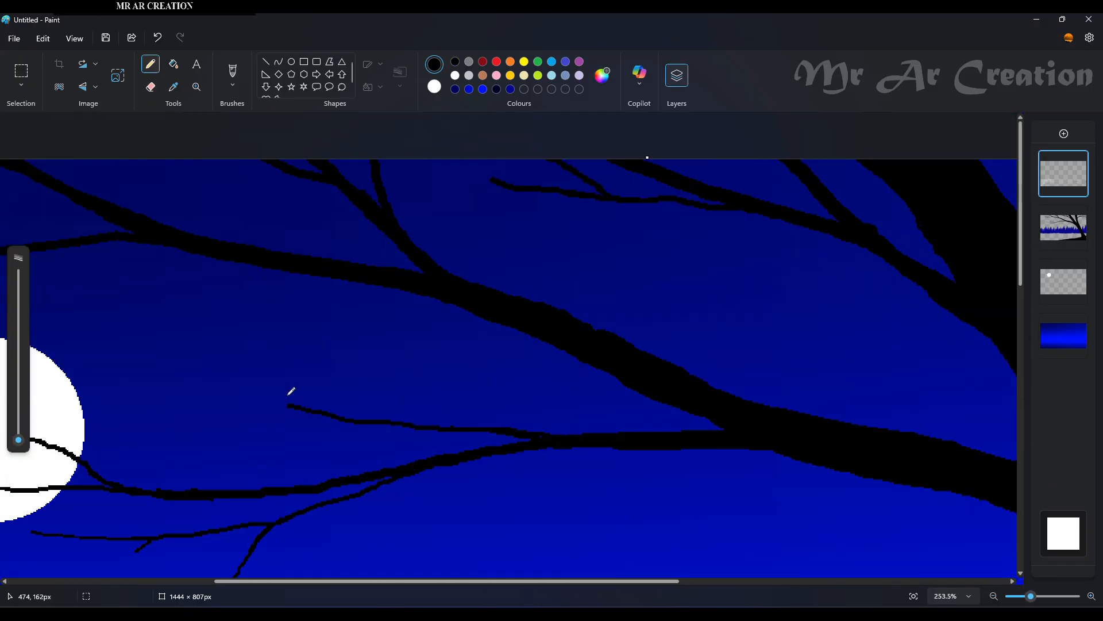
scroll(291, 390, "up", 3)
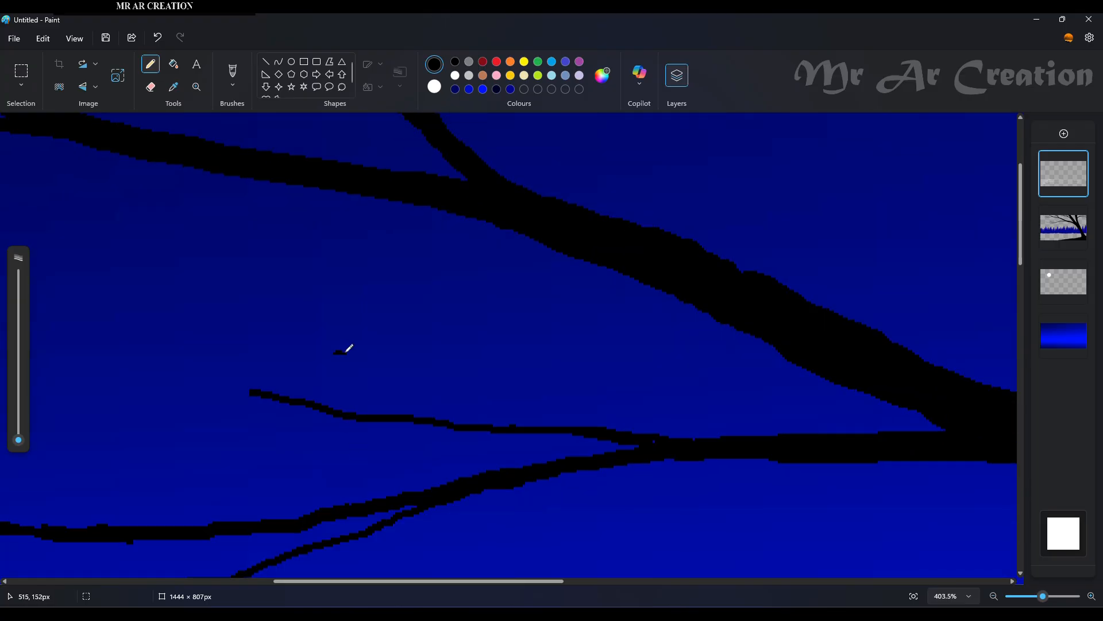
scroll(346, 350, "up", 1)
mouse_move(346, 351)
left_mouse_down()
mouse_move(350, 340)
mouse_move(426, 365)
mouse_move(450, 387)
mouse_move(451, 457)
left_mouse_up()
key("ctrl+z")
left_click_drag(430, 409, 457, 456)
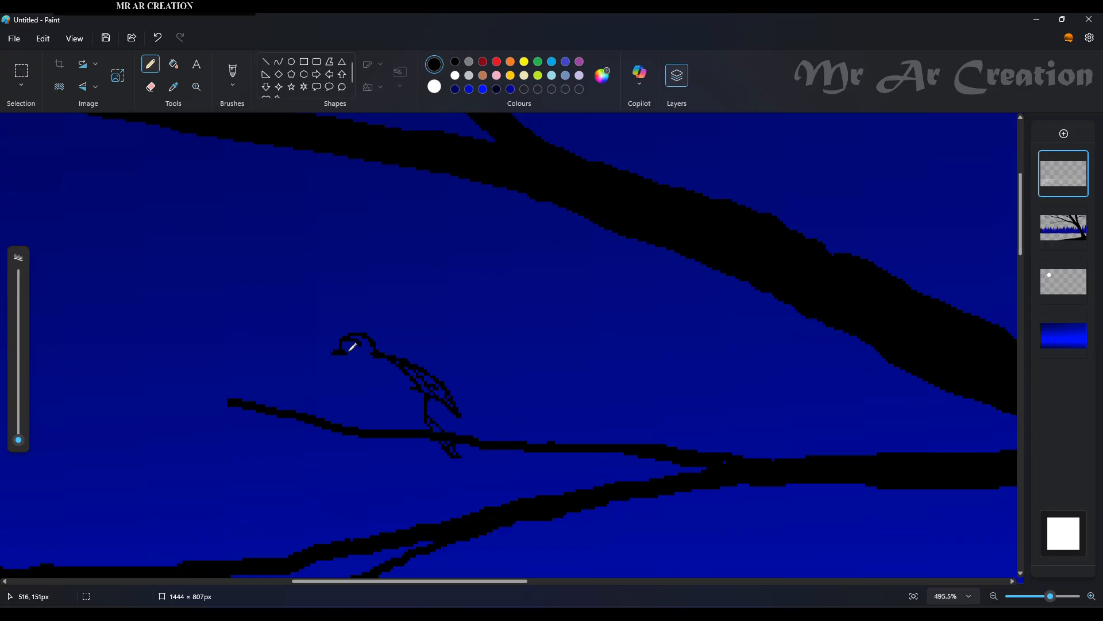
mouse_move(359, 353)
left_mouse_down()
mouse_move(357, 382)
mouse_move(408, 425)
left_mouse_up()
Try to fill the bird outline with black, undo the fill and erase the whole sketch.
left_click(174, 64)
left_click(394, 355)
key("ctrl+z")
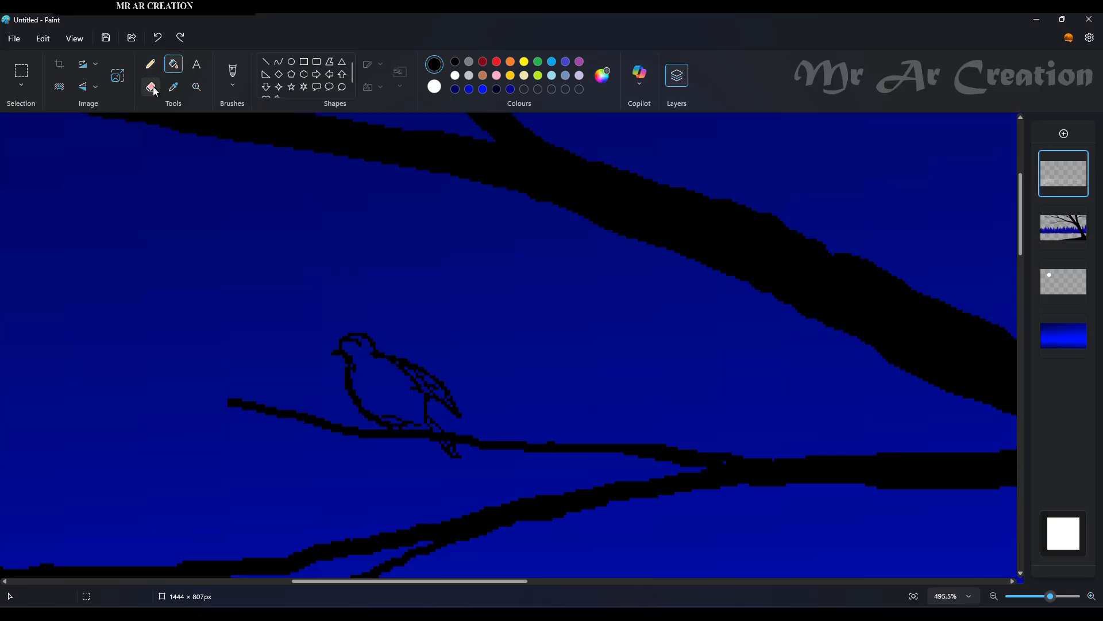
left_click(151, 88)
mouse_move(401, 387)
left_mouse_down()
mouse_move(295, 416)
mouse_move(448, 417)
left_mouse_up()
Draw a small black bird's head with a beak above the twig right of the moon, trimming stray pixels below it.
left_click(150, 64)
scroll(366, 389, "up", 2)
scroll(336, 351, "down", 1)
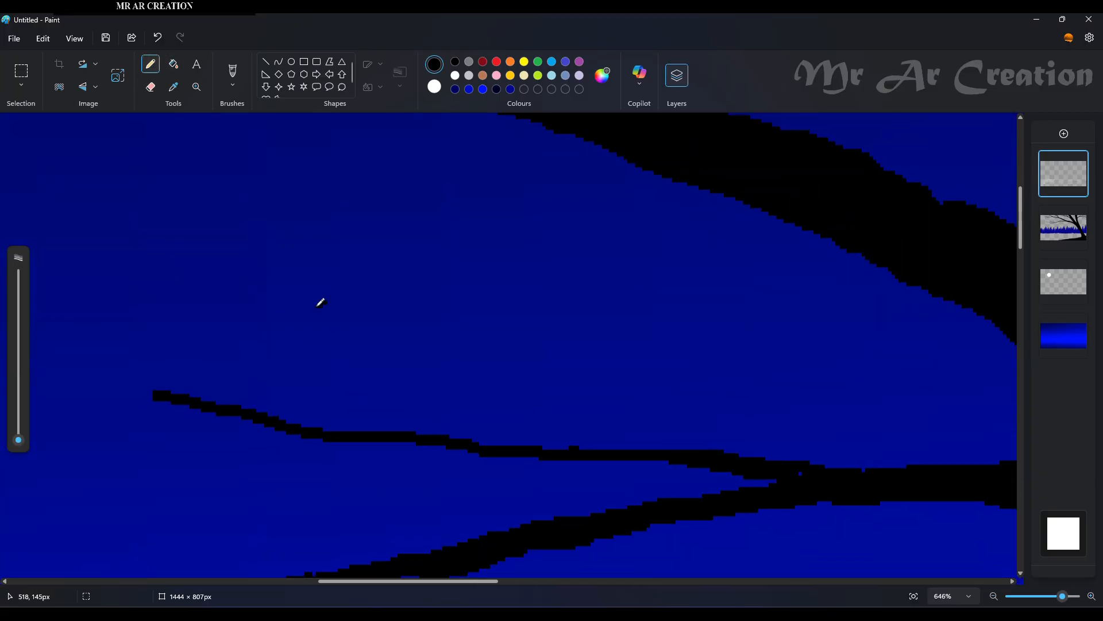
mouse_move(314, 307)
left_mouse_down()
mouse_move(339, 286)
mouse_move(359, 293)
mouse_move(366, 305)
mouse_move(334, 318)
mouse_move(332, 302)
mouse_move(352, 297)
mouse_move(349, 348)
left_mouse_up()
left_click(150, 88)
left_click_drag(342, 386, 349, 355)
left_click(152, 68)
mouse_move(329, 314)
left_mouse_down()
mouse_move(328, 347)
mouse_move(355, 403)
left_mouse_up()
left_click(150, 87)
left_click_drag(336, 348, 339, 395)
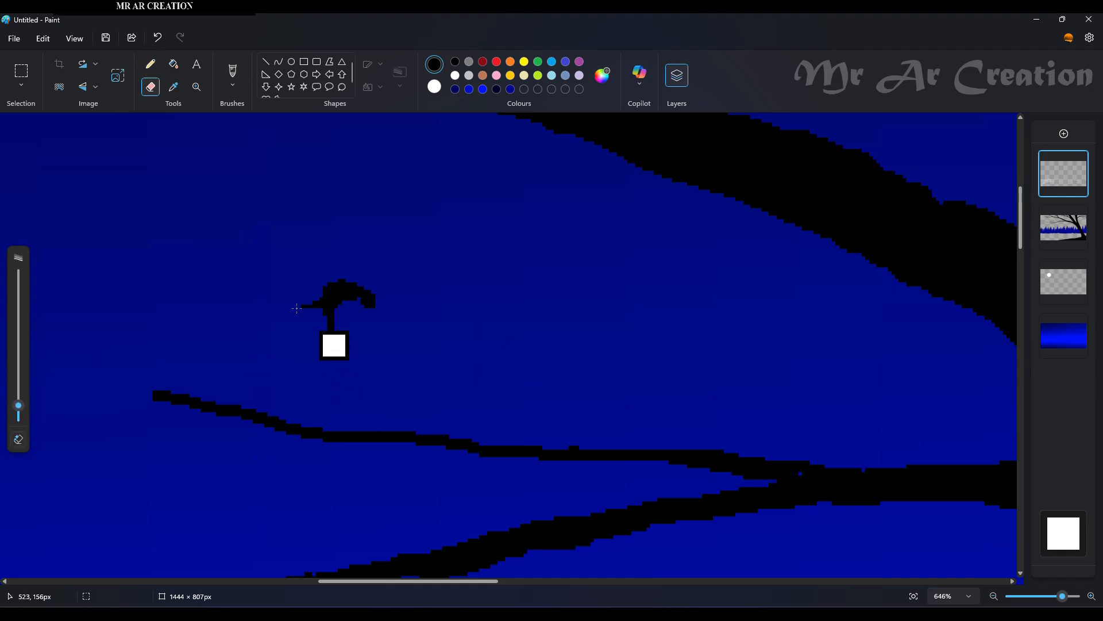
Draw the bird's curved breast line from below its head down towards the twig.
left_click(155, 64)
left_click_drag(330, 335, 361, 389)
scroll(382, 379, "down", 5)
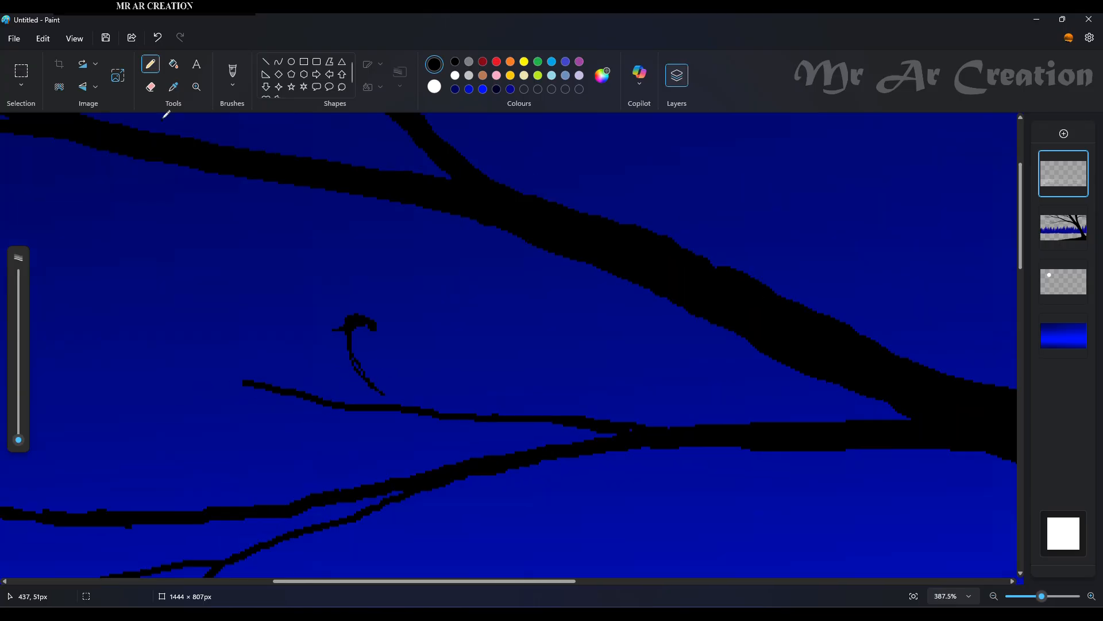
Erase the unfinished bird sketch and draw a new black bird outline with head, beak, breast, wing and tail on the thin twig.
left_click(150, 88)
mouse_move(339, 322)
left_mouse_down()
mouse_move(367, 323)
mouse_move(371, 397)
left_mouse_up()
left_click(151, 64)
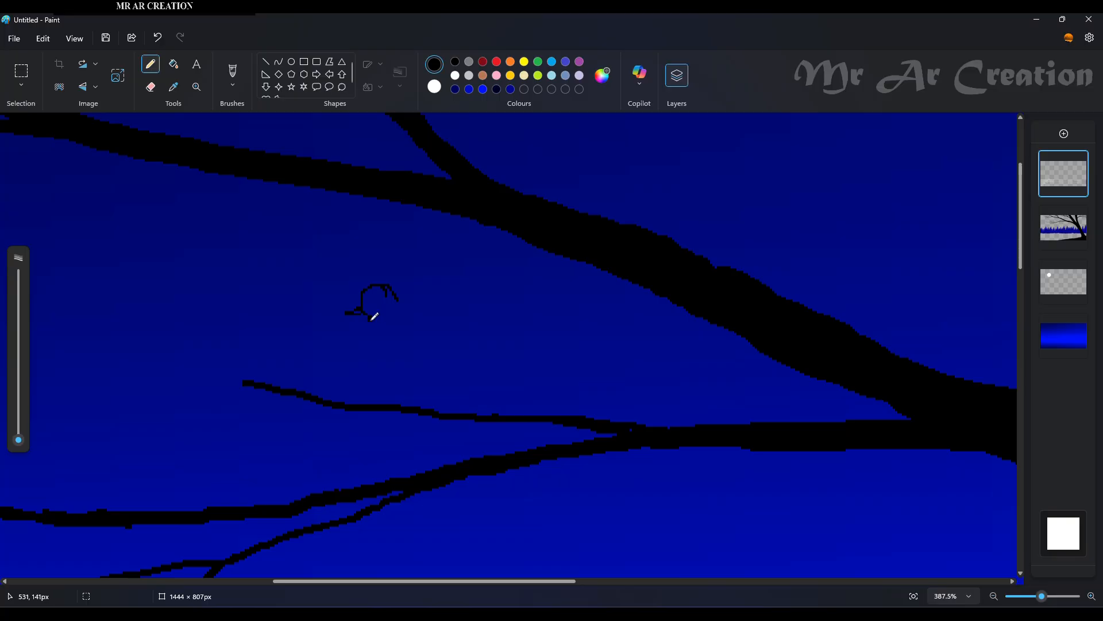
mouse_move(372, 317)
left_mouse_down()
mouse_move(381, 364)
mouse_move(481, 431)
left_mouse_up()
left_click_drag(440, 373, 470, 396)
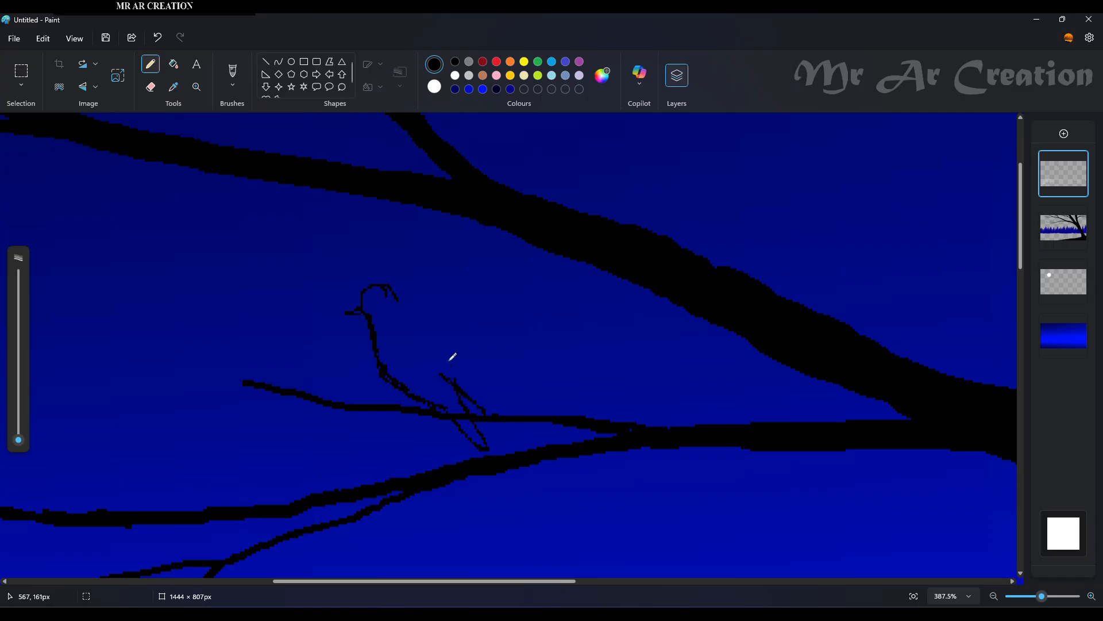
left_click_drag(447, 358, 481, 407)
Fill the bird outline with black and patch the remaining gaps on its head, breast, back and wing.
left_click(174, 63)
left_click(402, 352)
scroll(379, 339, "up", 3)
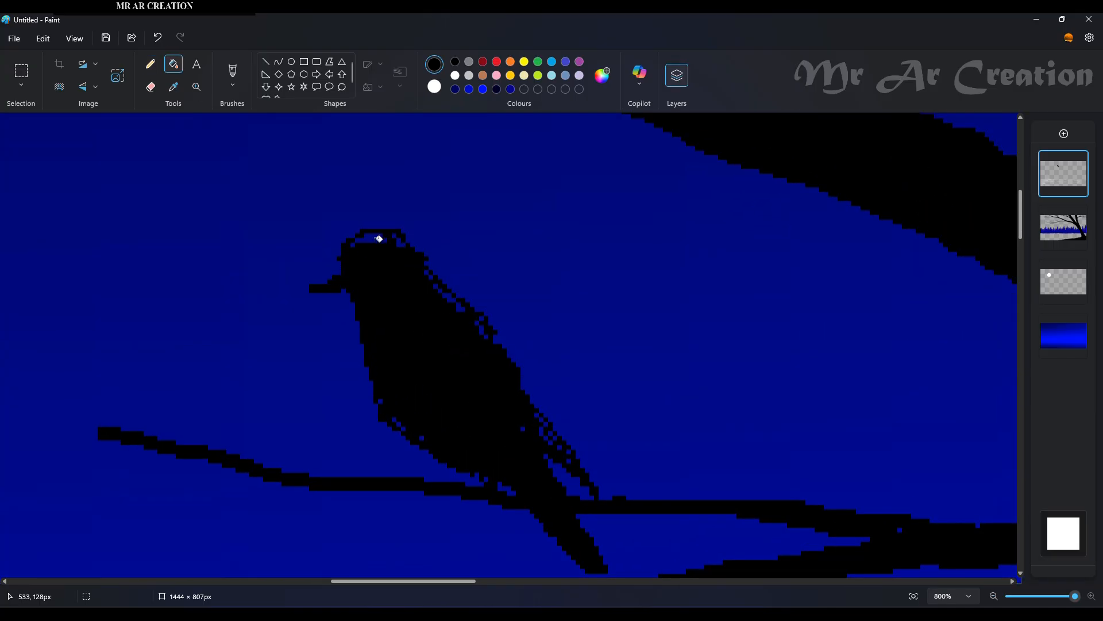
left_click(150, 64)
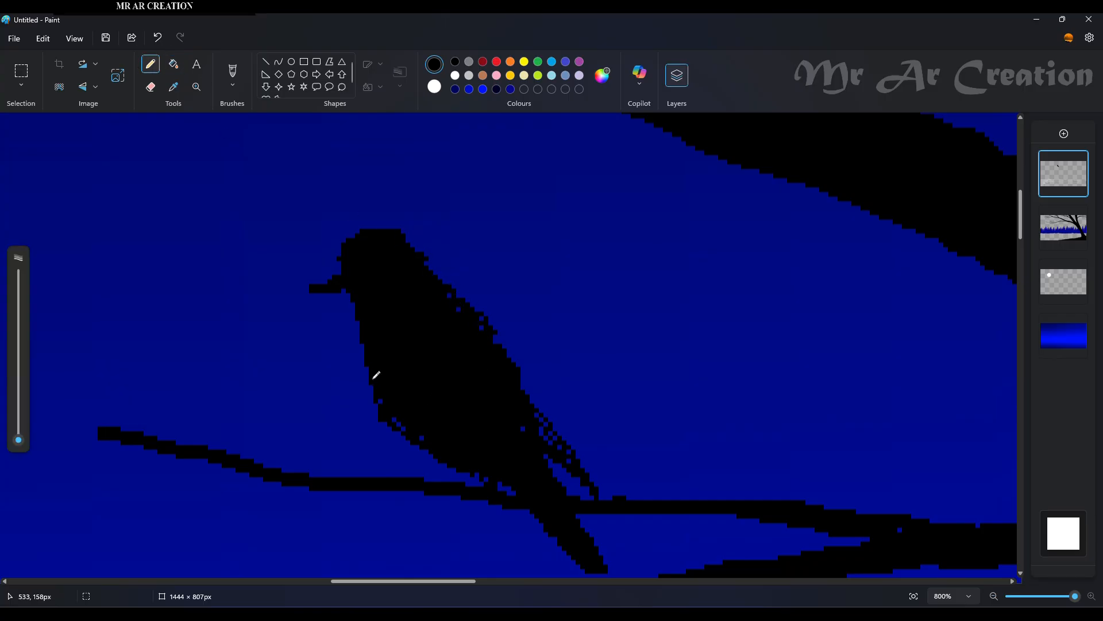
left_click_drag(377, 375, 418, 424)
left_click_drag(551, 428, 571, 450)
left_click_drag(460, 296, 489, 321)
Select the black bird and move it up and slightly left, clear of the twig.
left_click(22, 72)
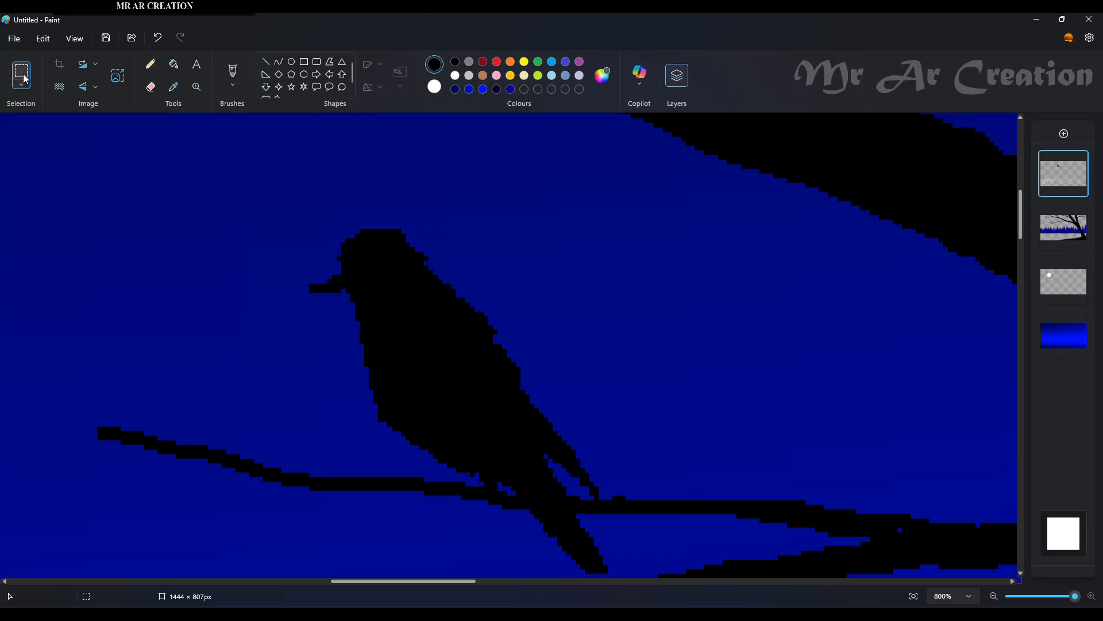
left_click_drag(240, 150, 665, 597)
left_click_drag(400, 389, 354, 372)
key("Escape")
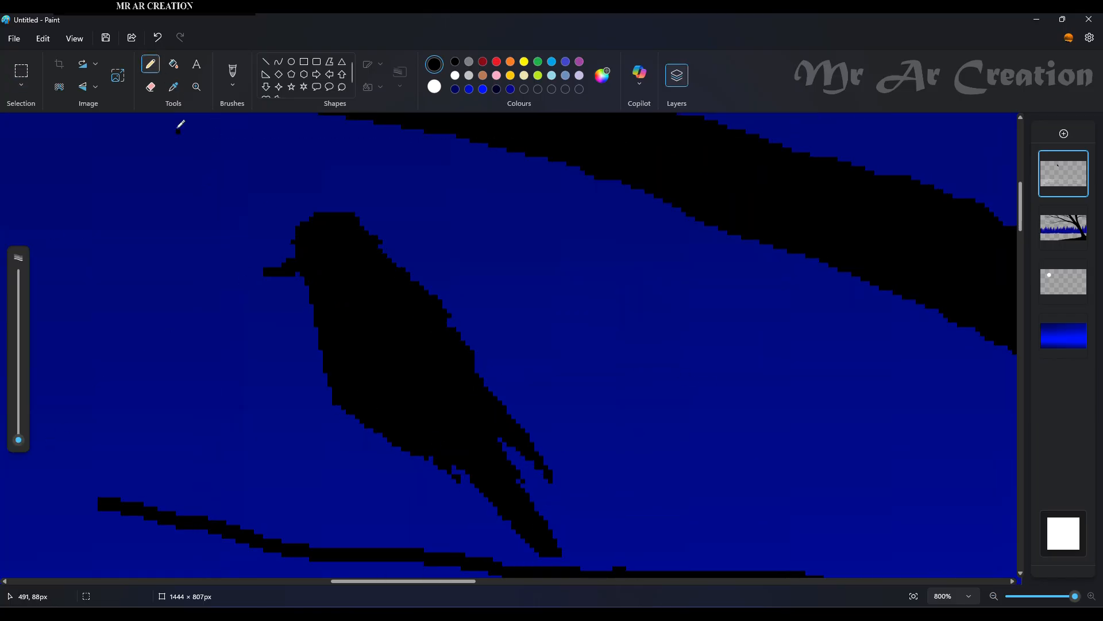
Reshape the bird's beak and draw a fuller, rounder breast filled with black.
left_click(151, 86)
mouse_move(263, 266)
left_mouse_down()
mouse_move(305, 271)
mouse_move(300, 319)
mouse_move(332, 393)
left_mouse_up()
left_click(151, 66)
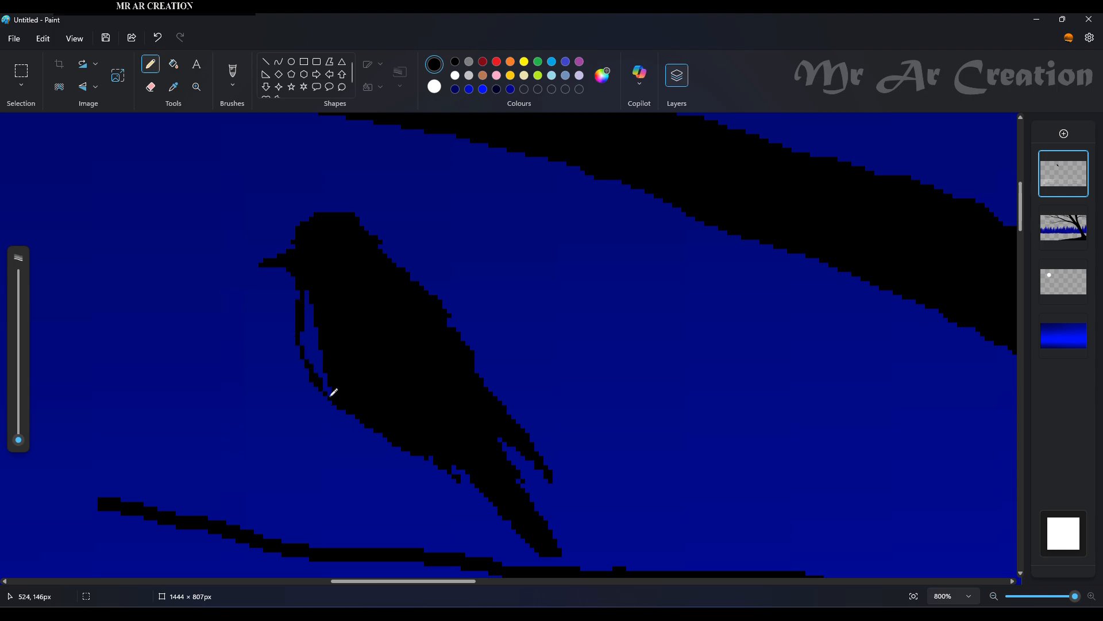
mouse_move(306, 286)
left_mouse_down()
mouse_move(333, 387)
mouse_move(331, 299)
left_mouse_up()
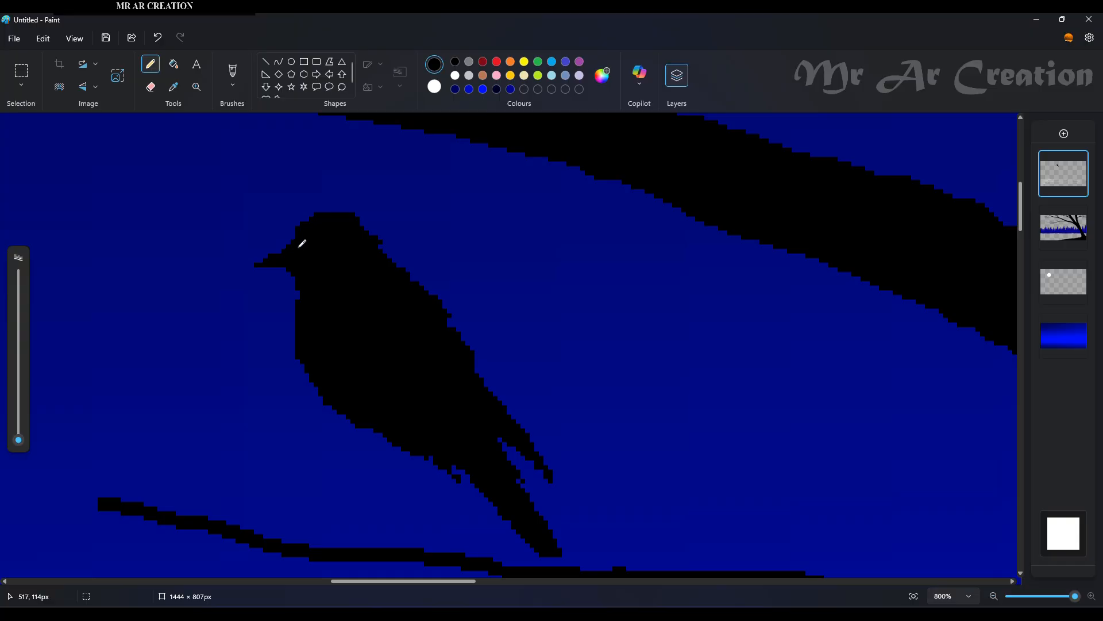
Trace the bird's beak and breast edge with dark red curve lines.
left_click(278, 61)
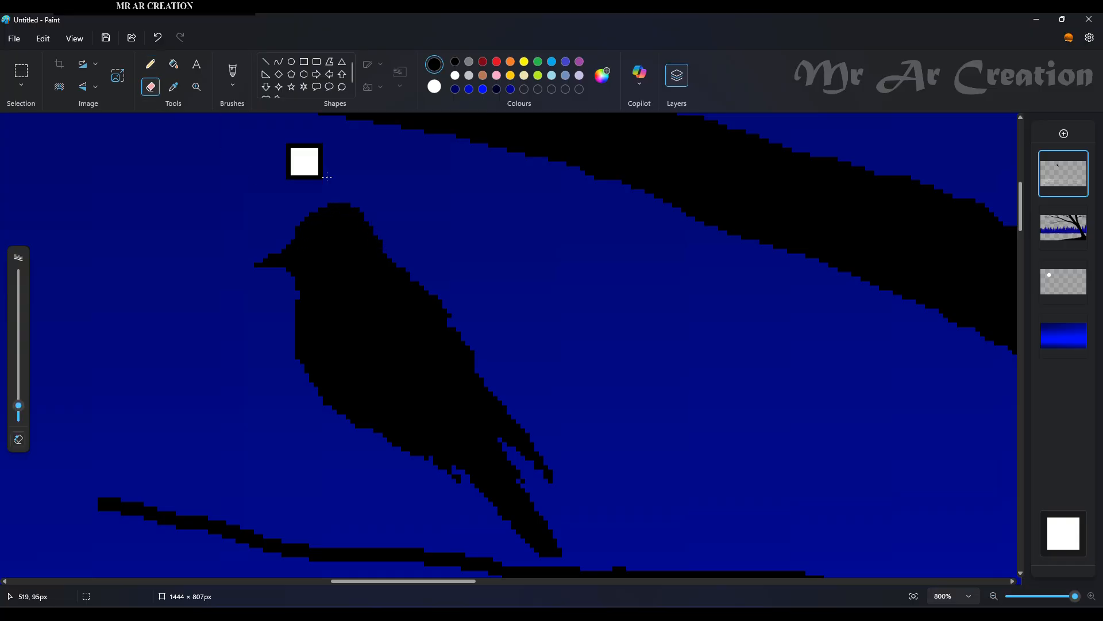
left_click(482, 62)
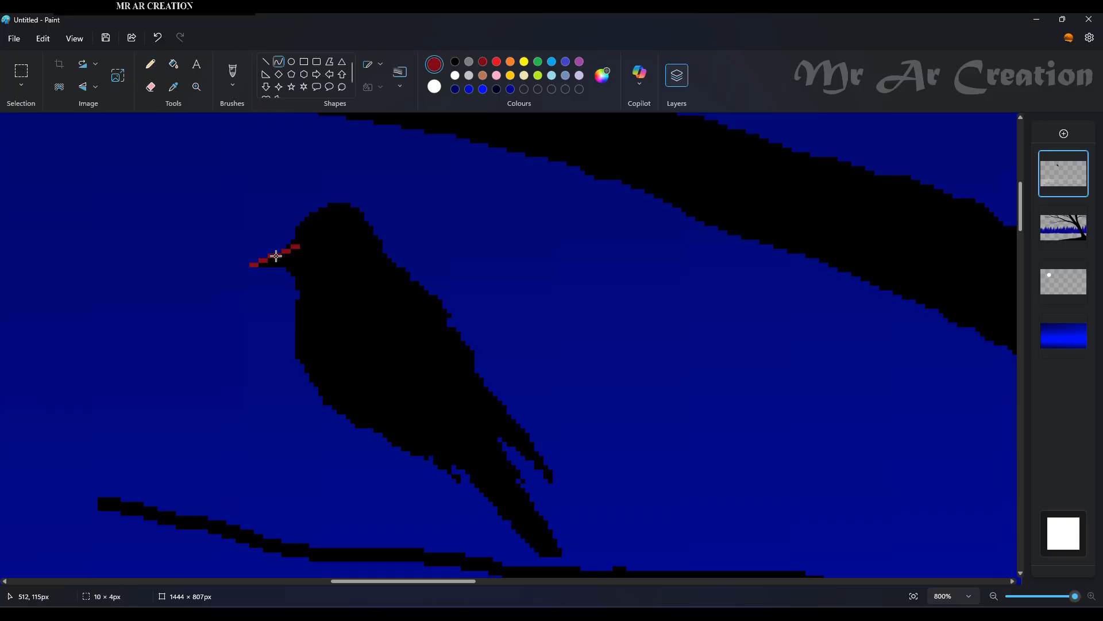
left_click_drag(283, 258, 304, 241)
key("ctrl+z")
mouse_move(285, 253)
left_mouse_down()
mouse_move(439, 466)
mouse_move(454, 463)
left_mouse_up()
left_click_drag(319, 335, 225, 409)
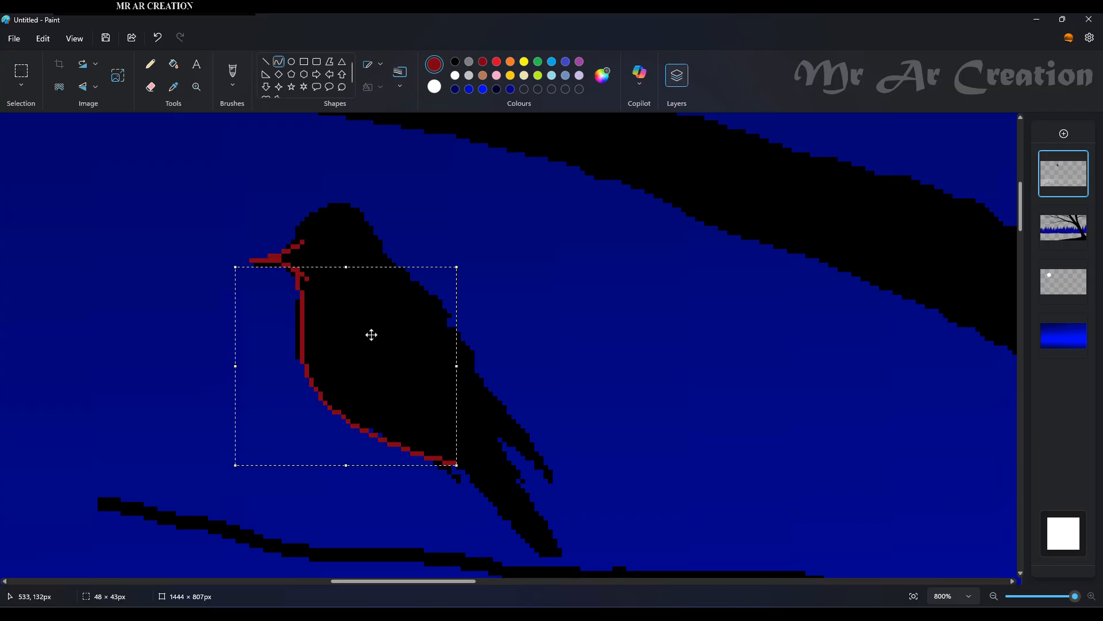
Trace the top of the bird's head and its back with dark red curves.
mouse_move(298, 243)
left_mouse_down()
mouse_move(372, 216)
mouse_move(347, 192)
left_mouse_up()
left_click(344, 219)
left_click(383, 244)
left_click_drag(362, 232, 474, 362)
mouse_move(438, 306)
left_mouse_down()
mouse_move(446, 285)
mouse_move(427, 301)
left_mouse_up()
left_click(437, 288)
Outline the bird's pointed wing tip with dark red curves.
mouse_move(444, 342)
left_mouse_down()
mouse_move(559, 469)
mouse_move(552, 474)
left_mouse_up()
mouse_move(484, 390)
left_mouse_down()
mouse_move(507, 398)
mouse_move(549, 474)
left_mouse_up()
left_click(507, 398)
left_click_drag(500, 425, 522, 433)
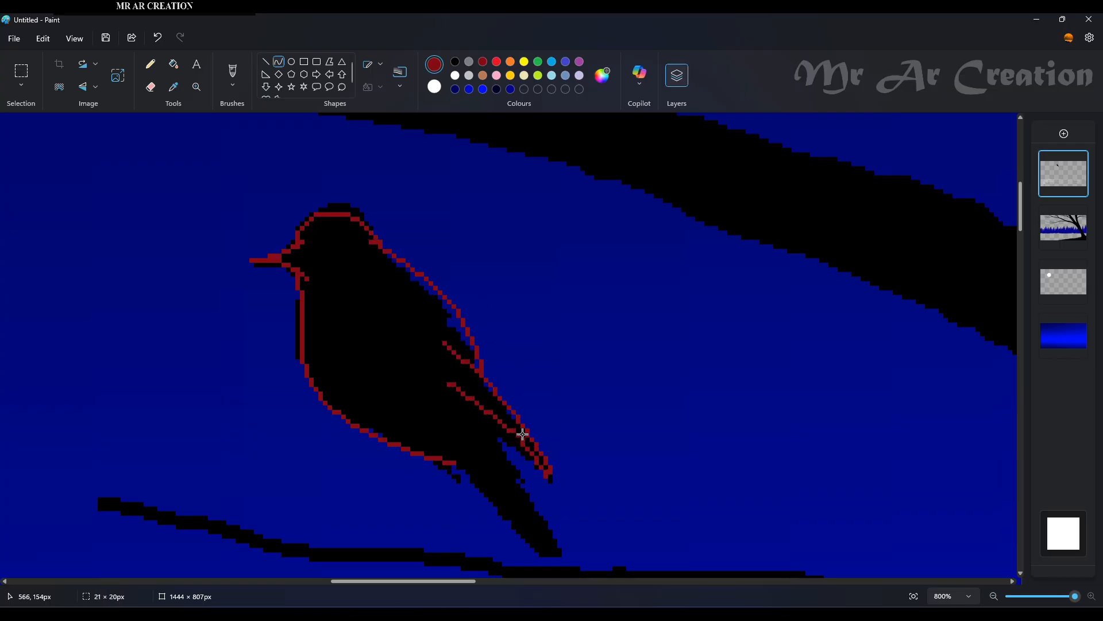
left_click(516, 430)
left_click_drag(451, 383, 463, 414)
left_click(510, 393)
Outline both edges of the bird's long tail with dark red curves meeting at the tip by the twig.
scroll(478, 404, "down", 1)
left_click_drag(465, 333, 582, 508)
left_click_drag(545, 448, 532, 423)
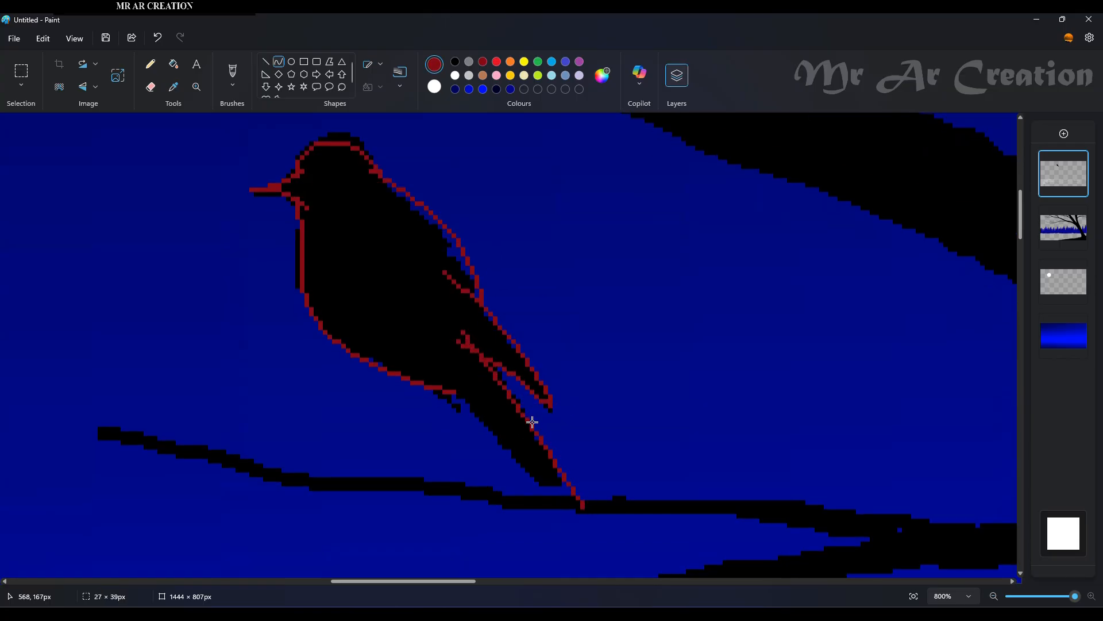
mouse_move(426, 369)
left_mouse_down()
mouse_move(539, 473)
mouse_move(569, 516)
left_mouse_up()
mouse_move(527, 438)
left_mouse_down()
mouse_move(502, 463)
mouse_move(482, 419)
mouse_move(574, 517)
mouse_move(576, 506)
left_mouse_up()
mouse_move(543, 463)
left_mouse_down()
mouse_move(575, 494)
mouse_move(414, 151)
left_mouse_up()
left_click(651, 339)
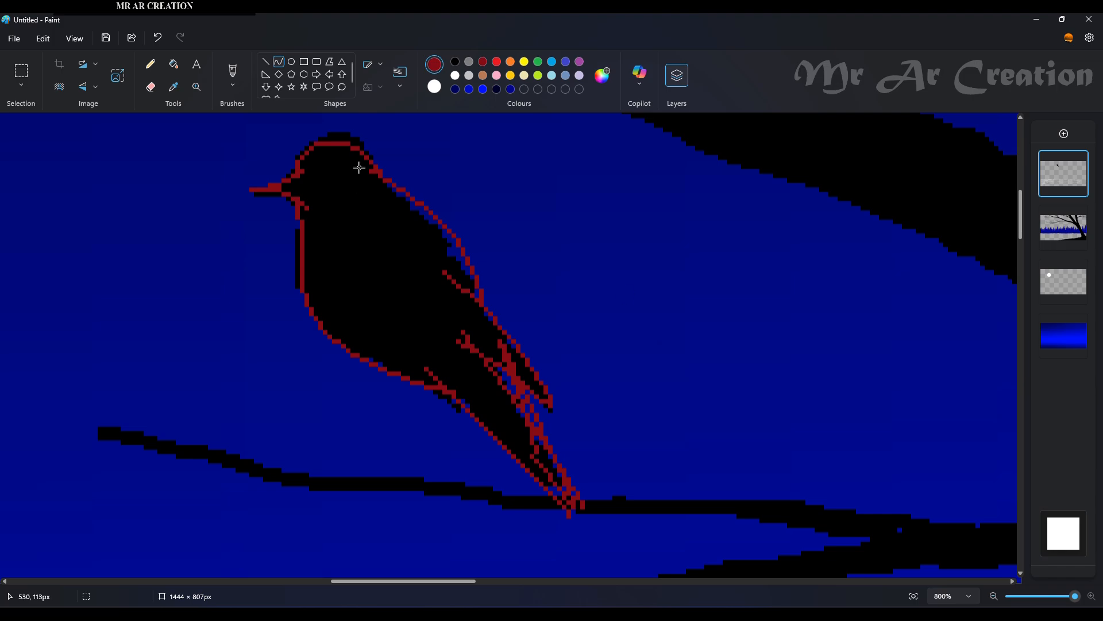
key("ctrl+z")
left_click_drag(540, 465, 586, 507)
Fill the bird with dark red and patch the leftover gaps along its back, wing and tail.
left_click(173, 64)
left_click(371, 230)
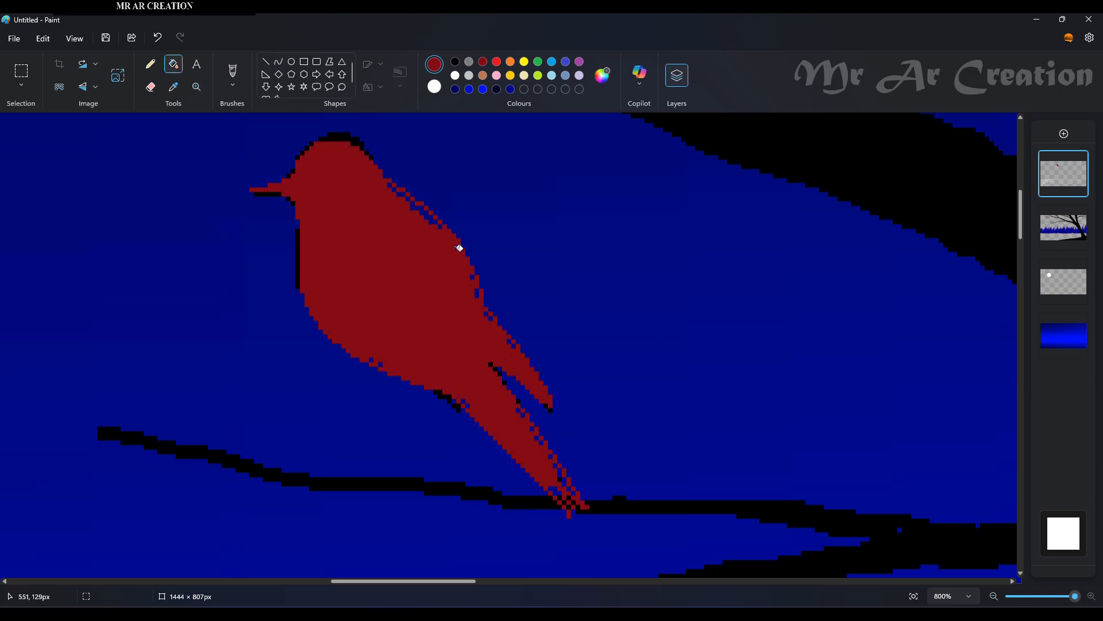
left_click(151, 64)
scroll(399, 198, "up", 3)
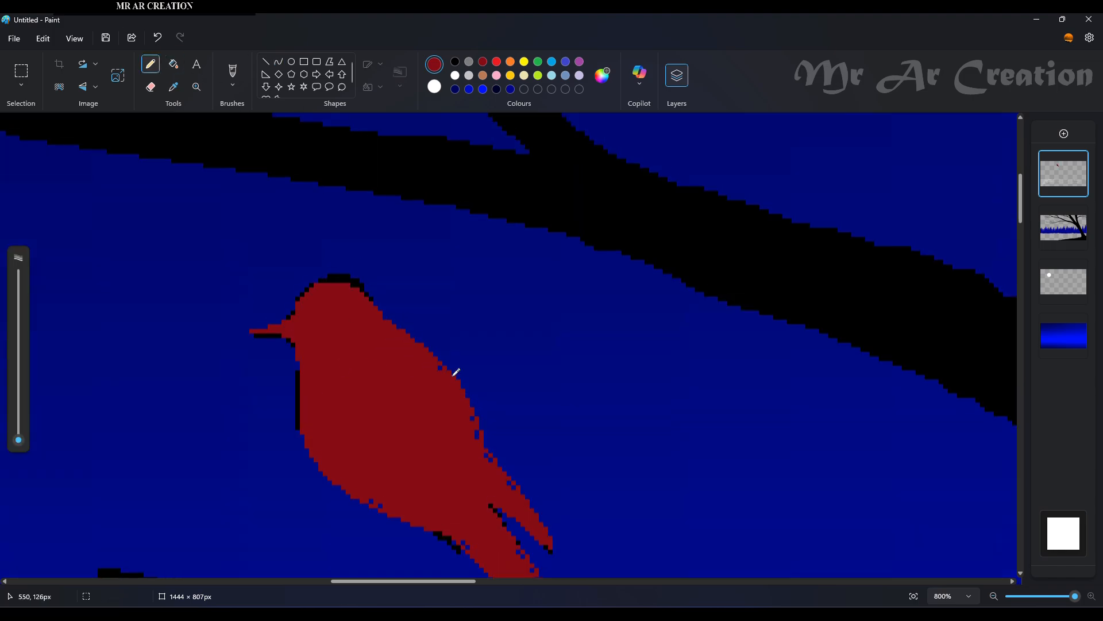
scroll(486, 380, "down", 2)
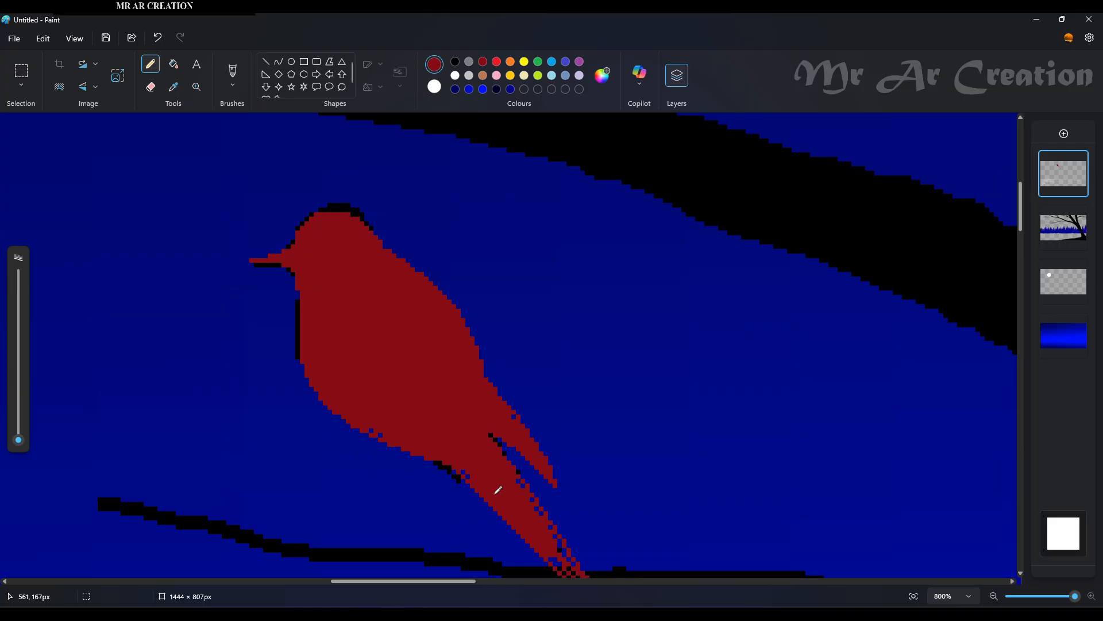
scroll(532, 493, "down", 2)
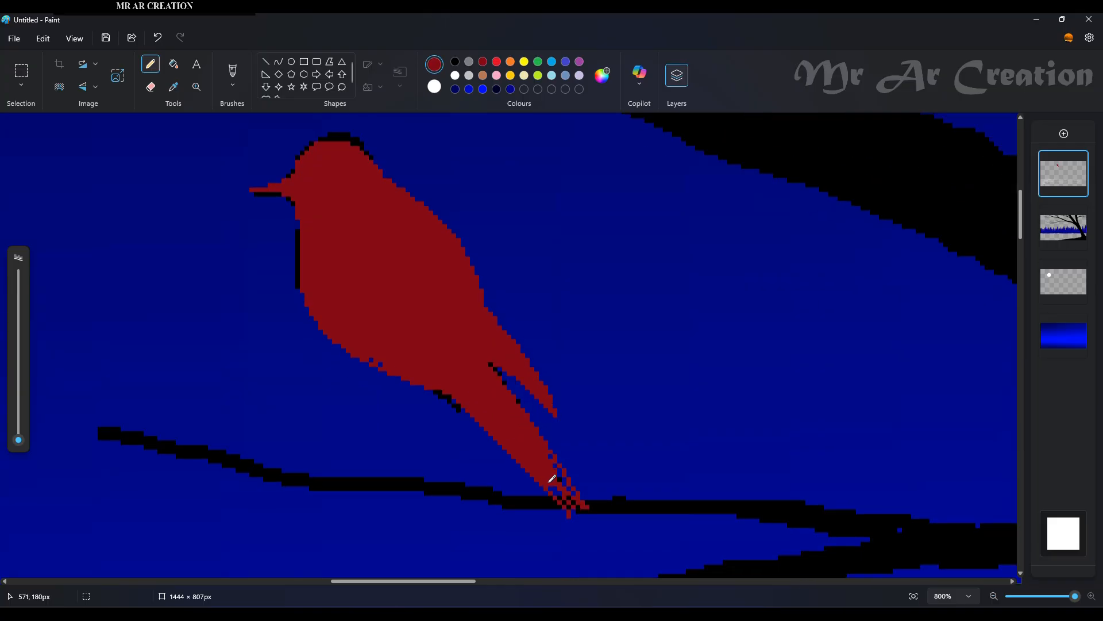
scroll(301, 342, "up", 4)
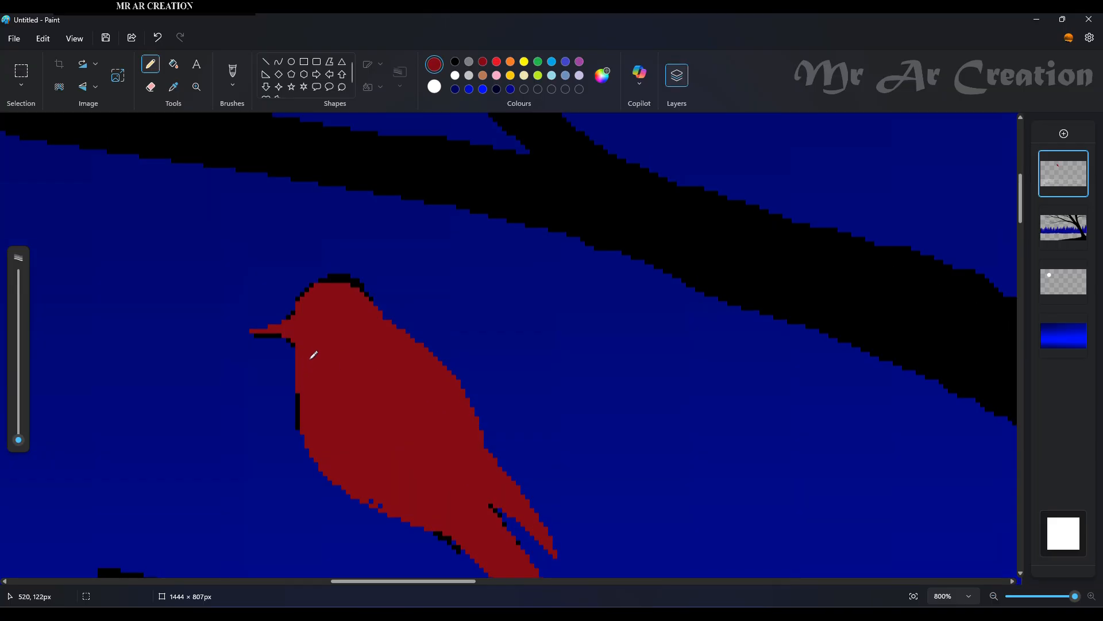
Erase the black remnants around the dark red bird and patch the small gaps along its belly and tail tip.
key("ctrl+z")
left_click(151, 87)
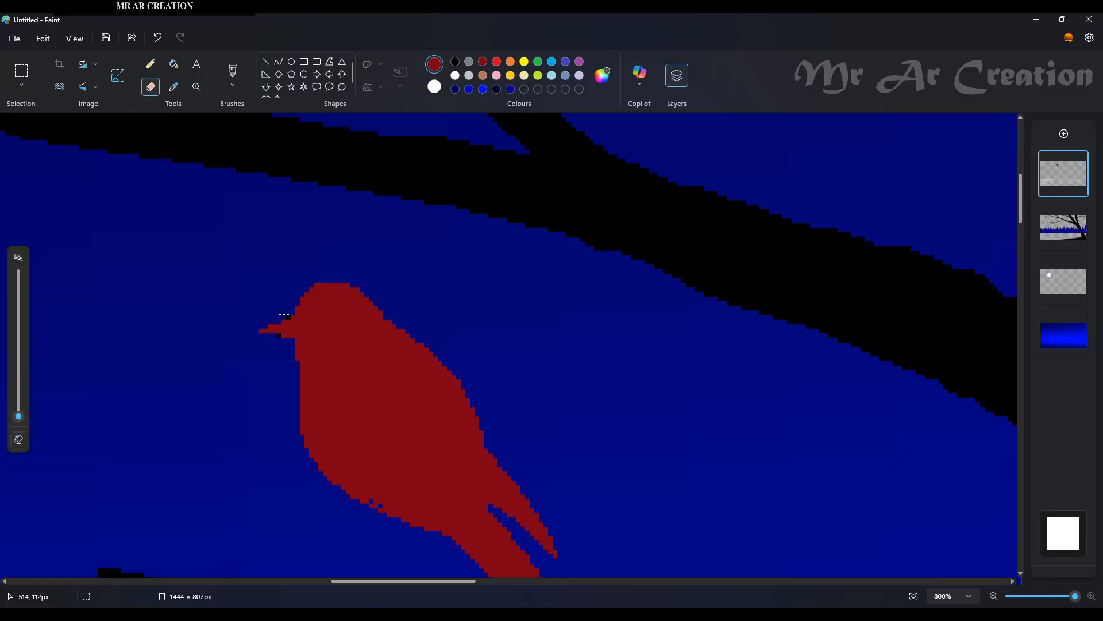
scroll(434, 322, "down", 2)
left_click(150, 64)
left_click_drag(379, 362, 370, 358)
scroll(449, 348, "down", 2)
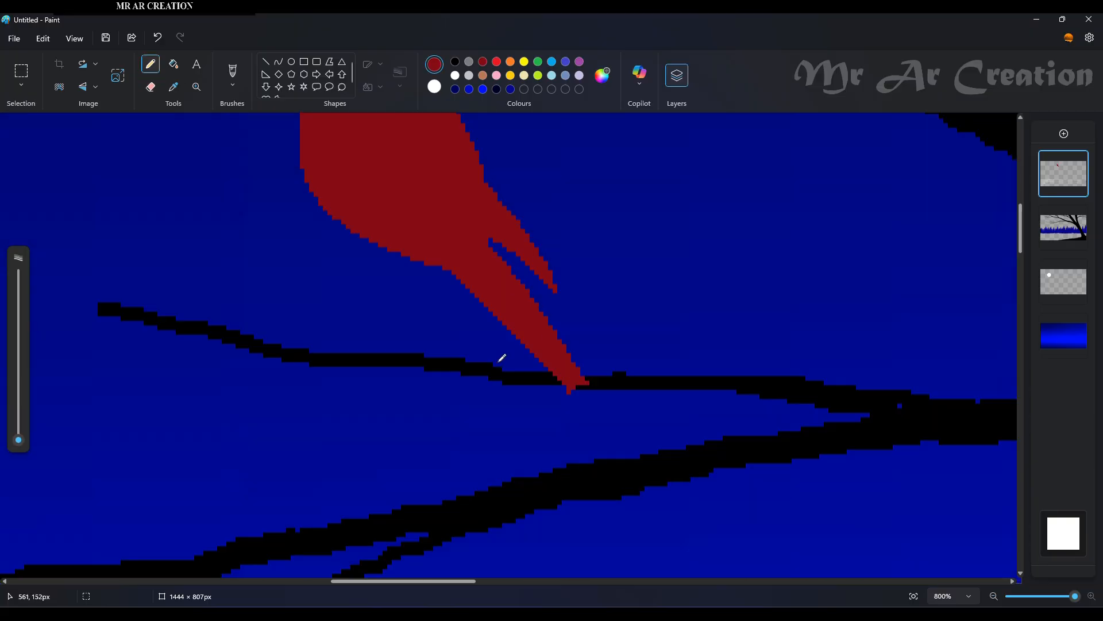
Draw two short legs under the bird's belly and fill the whole bird with black.
scroll(482, 359, "up", 3)
mouse_move(348, 419)
left_mouse_down()
mouse_move(326, 459)
mouse_move(362, 458)
mouse_move(353, 471)
mouse_move(372, 431)
mouse_move(353, 463)
left_mouse_up()
key("ctrl+z")
left_click(174, 64)
left_click(456, 62)
left_click(376, 265)
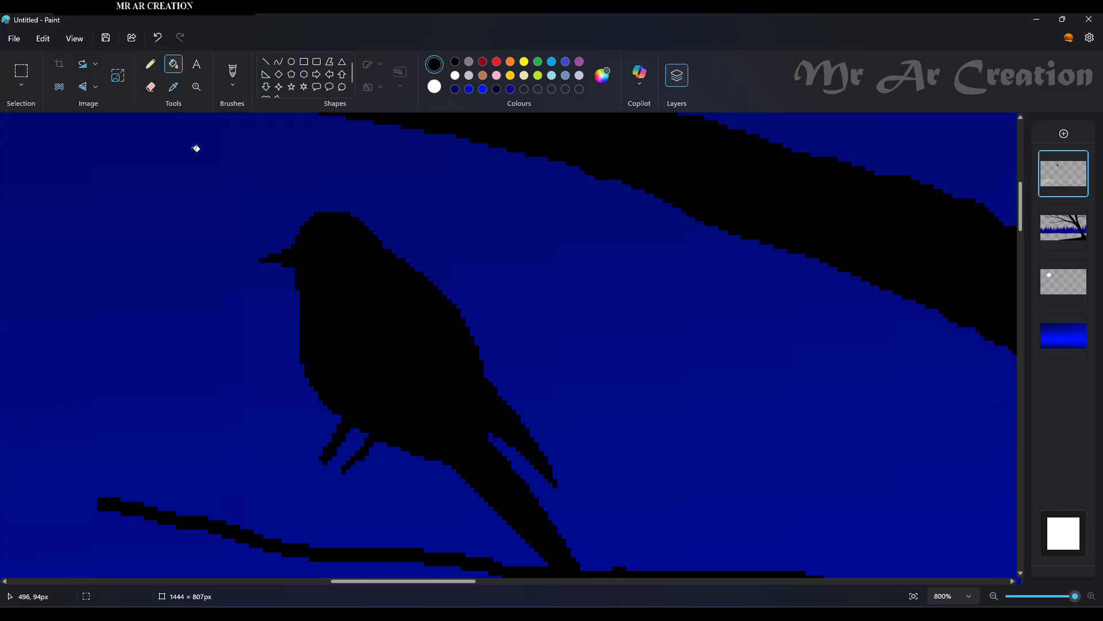
Select the black bird and move it down so that its feet rest on the thin twig.
left_click(21, 71)
scroll(225, 261, "down", 3)
left_click_drag(221, 215, 430, 440)
left_click_drag(376, 360, 352, 394)
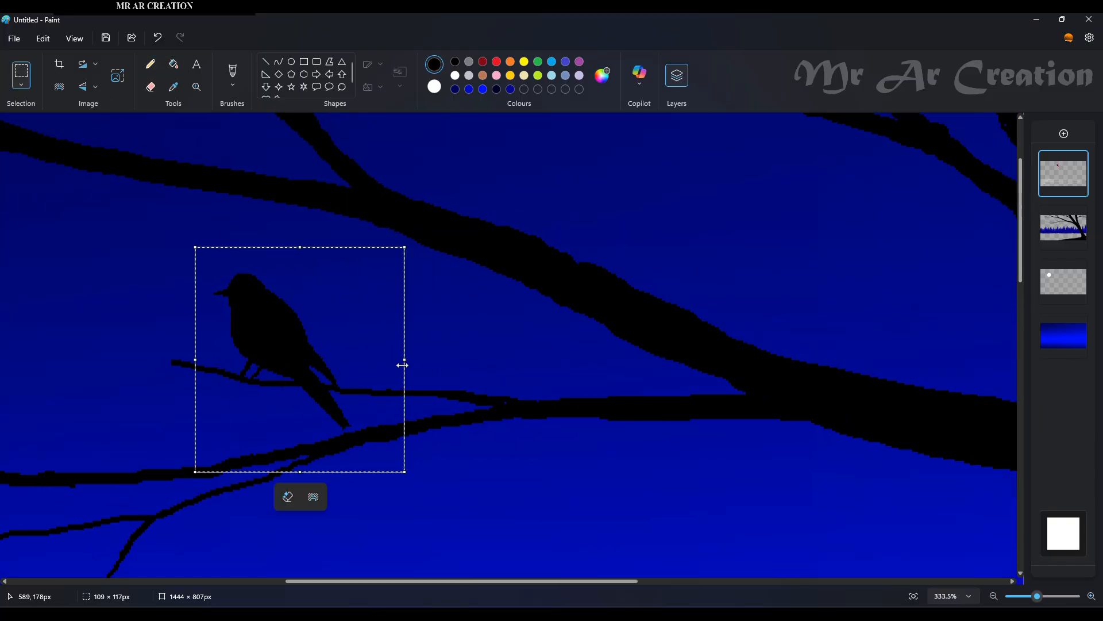
scroll(432, 339, "down", 4)
scroll(445, 325, "up", 5)
Clean up the bird's tail edge near the twig and fill the gap between wing and tail with black.
left_click(151, 87)
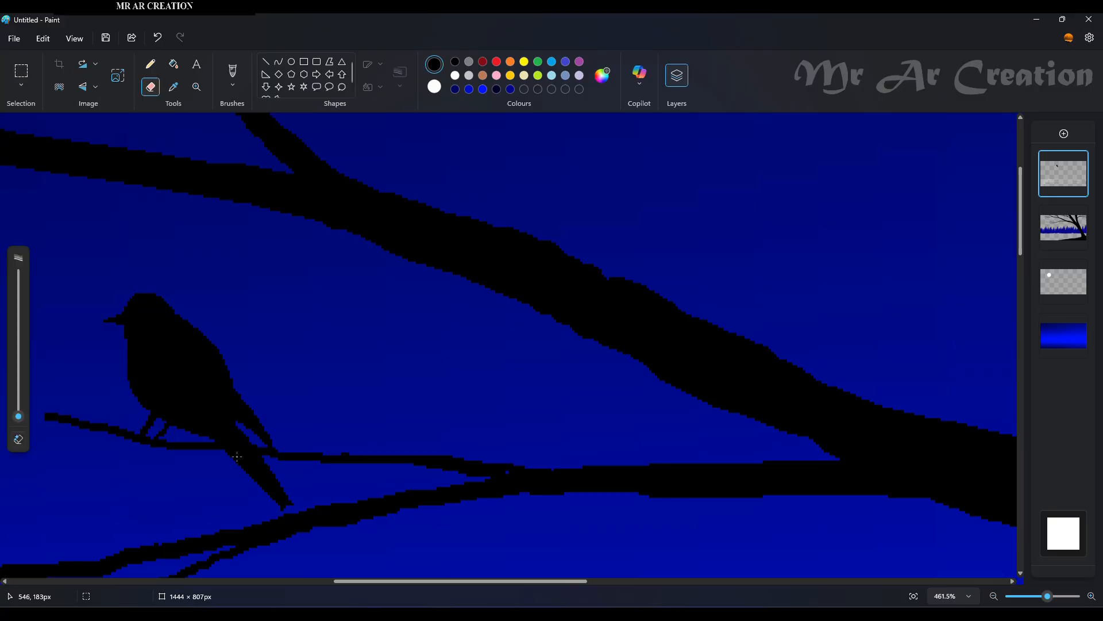
scroll(233, 457, "up", 3)
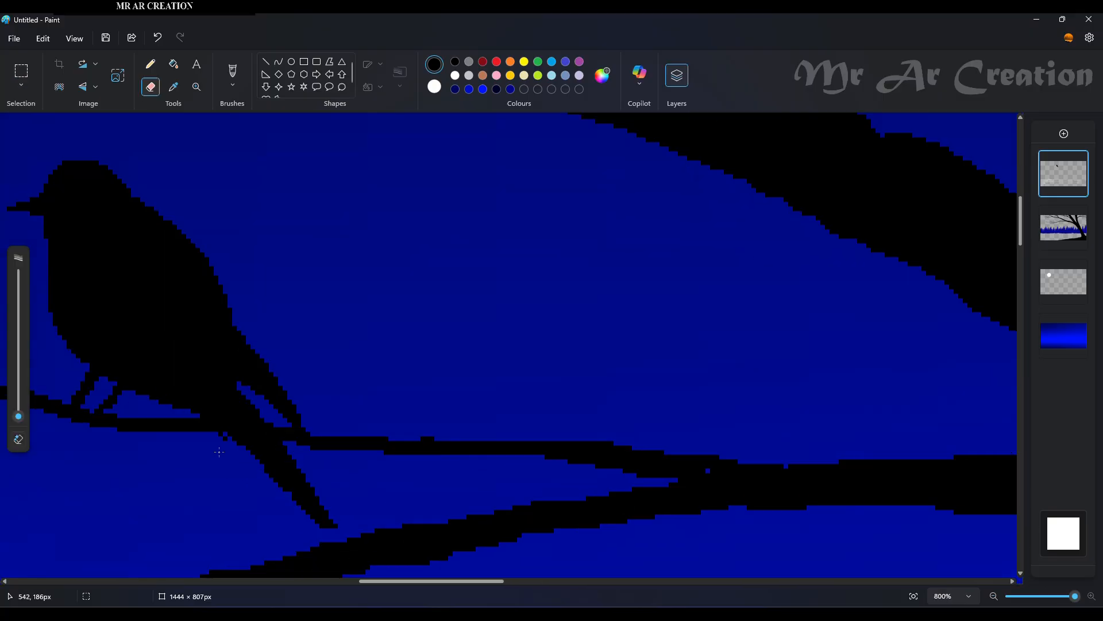
scroll(231, 447, "down", 5)
scroll(260, 325, "up", 3)
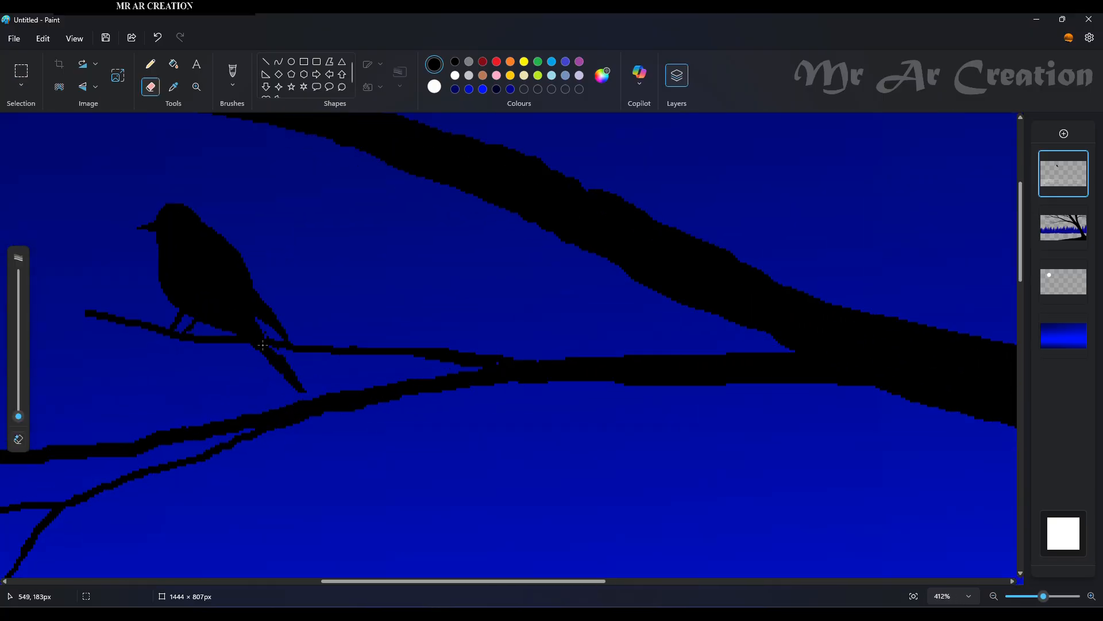
scroll(263, 345, "up", 3)
key("p")
scroll(239, 356, "up", 3)
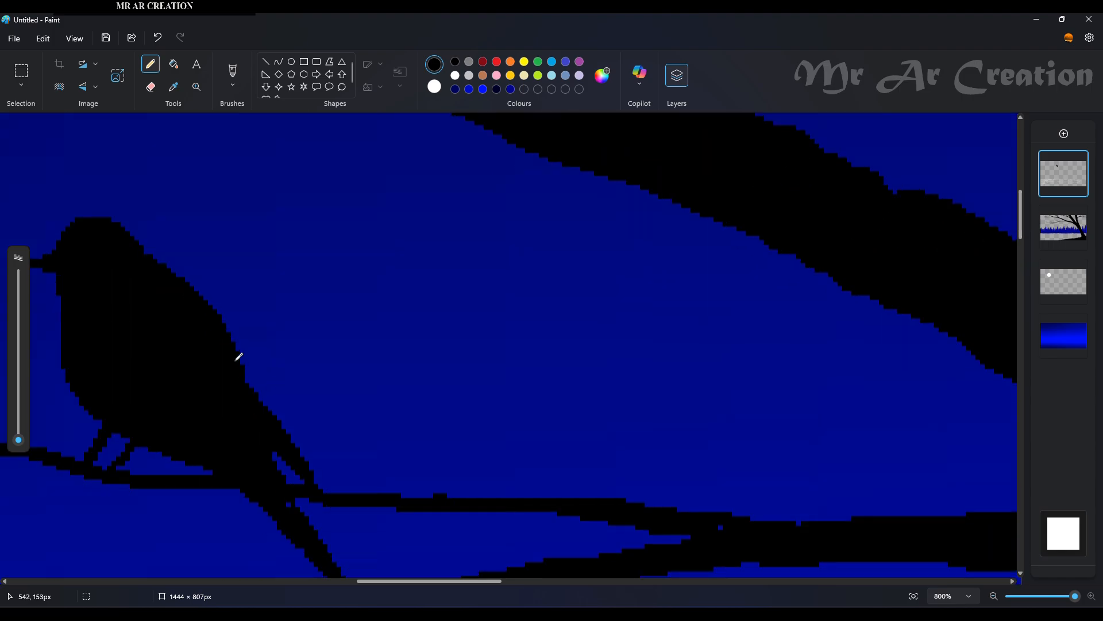
mouse_move(317, 493)
left_mouse_down()
mouse_move(323, 519)
mouse_move(291, 461)
left_mouse_up()
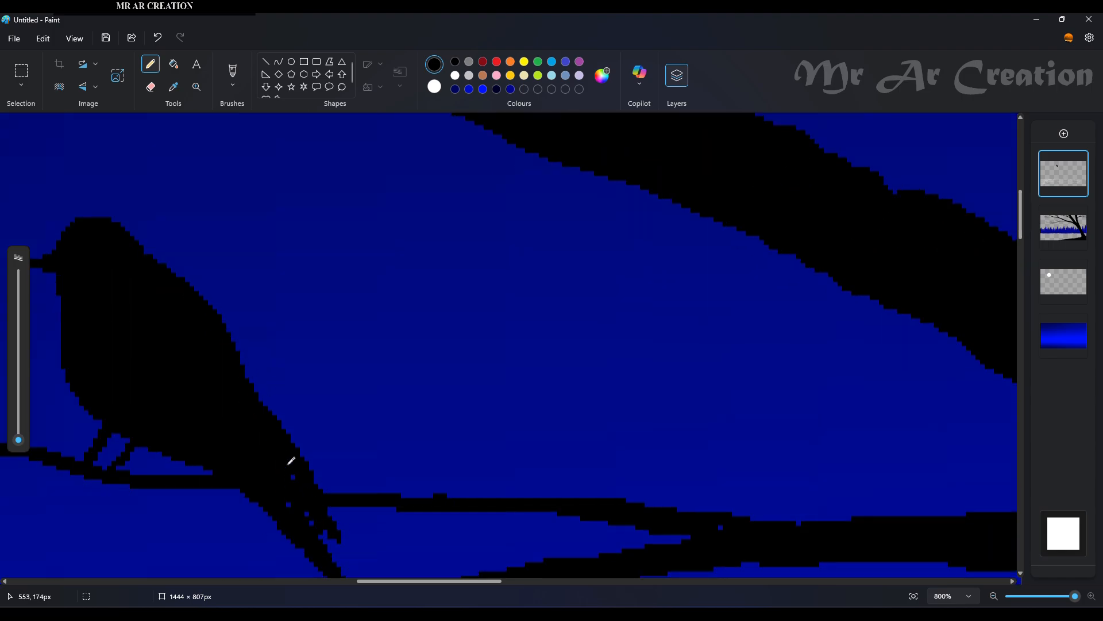
left_click(151, 86)
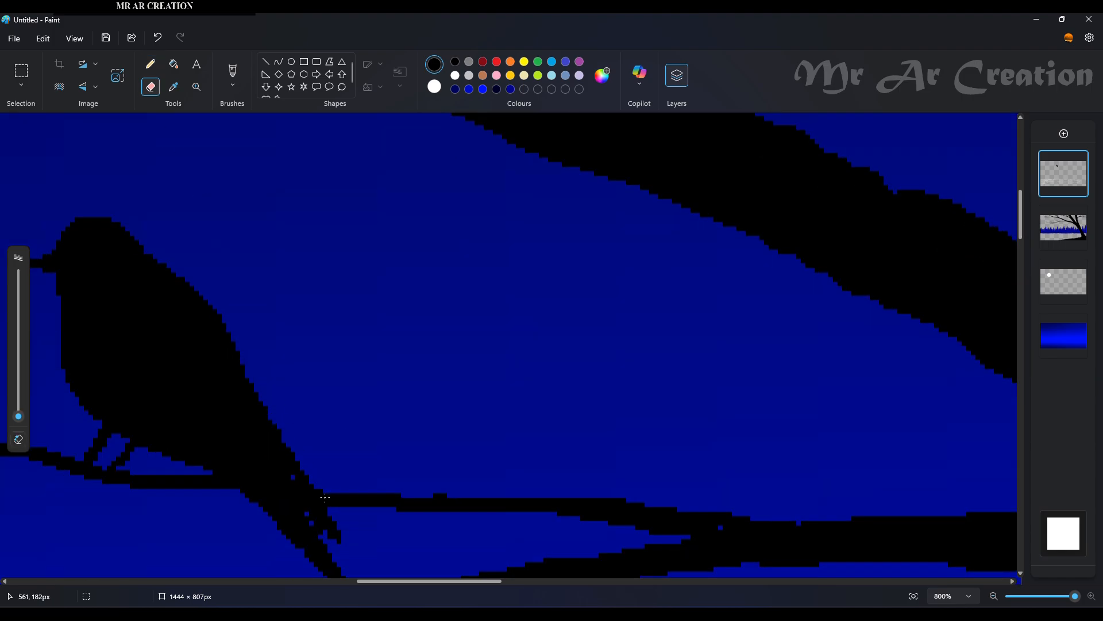
Add a new layer, select the moon layer and dot tiny white stars across the sky with the pencil.
key("ctrl+0")
left_click(1064, 133)
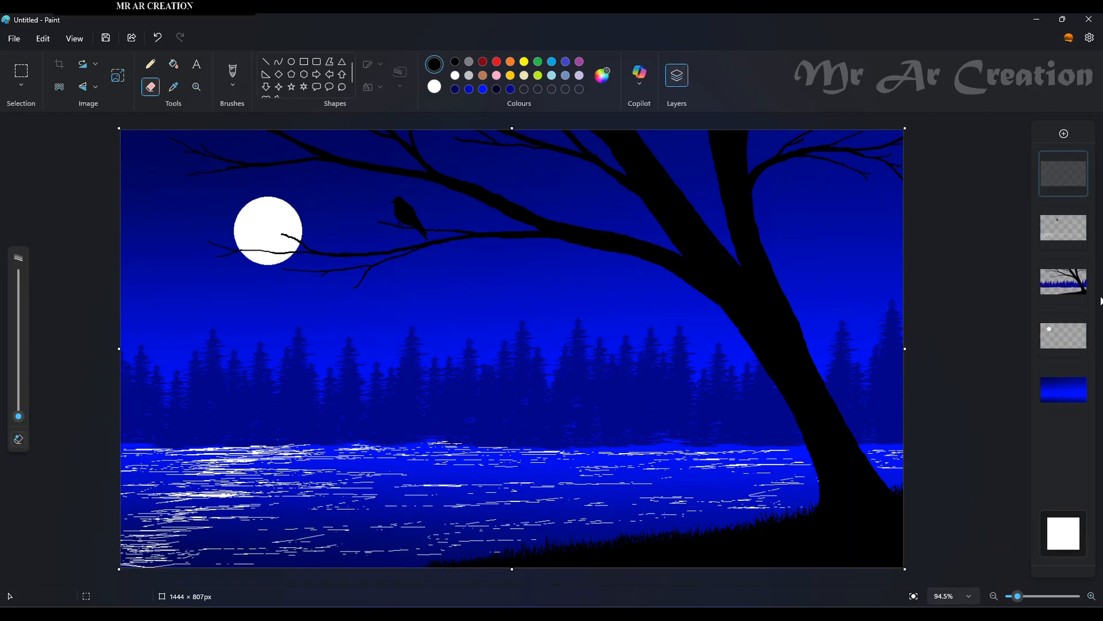
left_click(1063, 335)
left_click(150, 64)
left_click(444, 86)
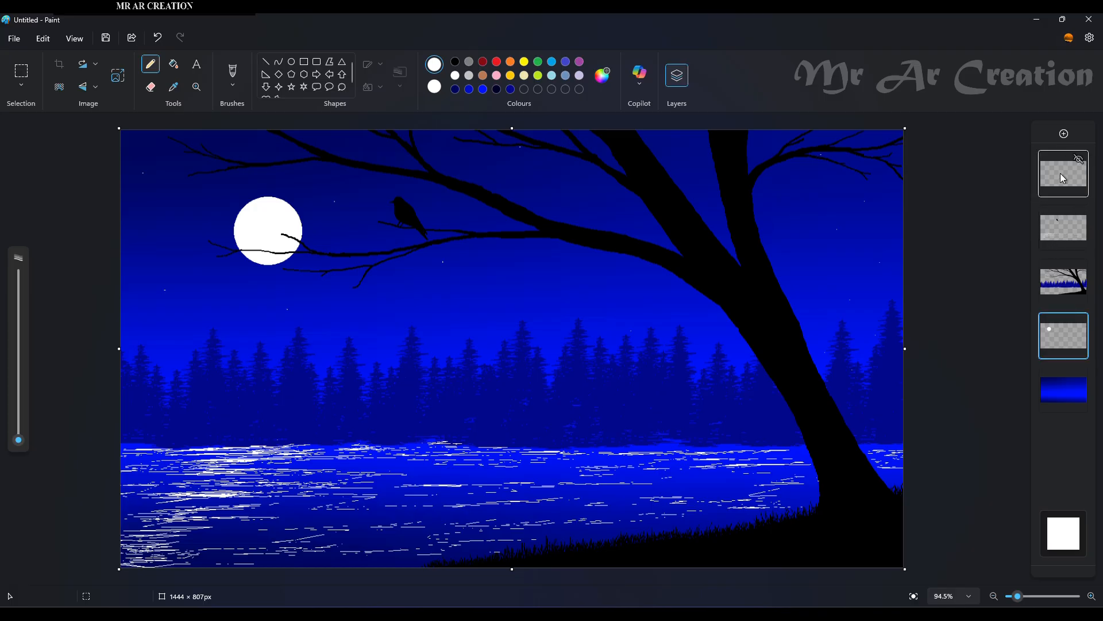
Move the empty new layer directly below the tree layer and scatter more tiny and some larger white stars over the sky on it.
left_click_drag(1062, 178, 1058, 313)
left_click(855, 258)
left_click_drag(857, 350, 855, 355)
left_click(810, 348)
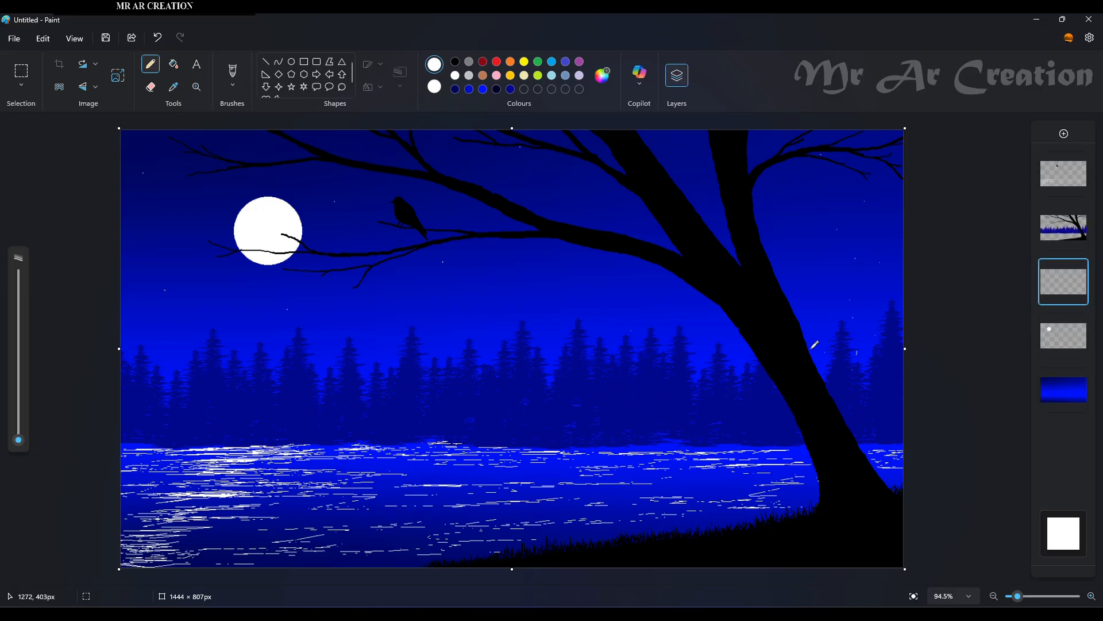
left_click(816, 317)
left_click(621, 193)
left_click(405, 231)
left_click_drag(318, 142, 319, 148)
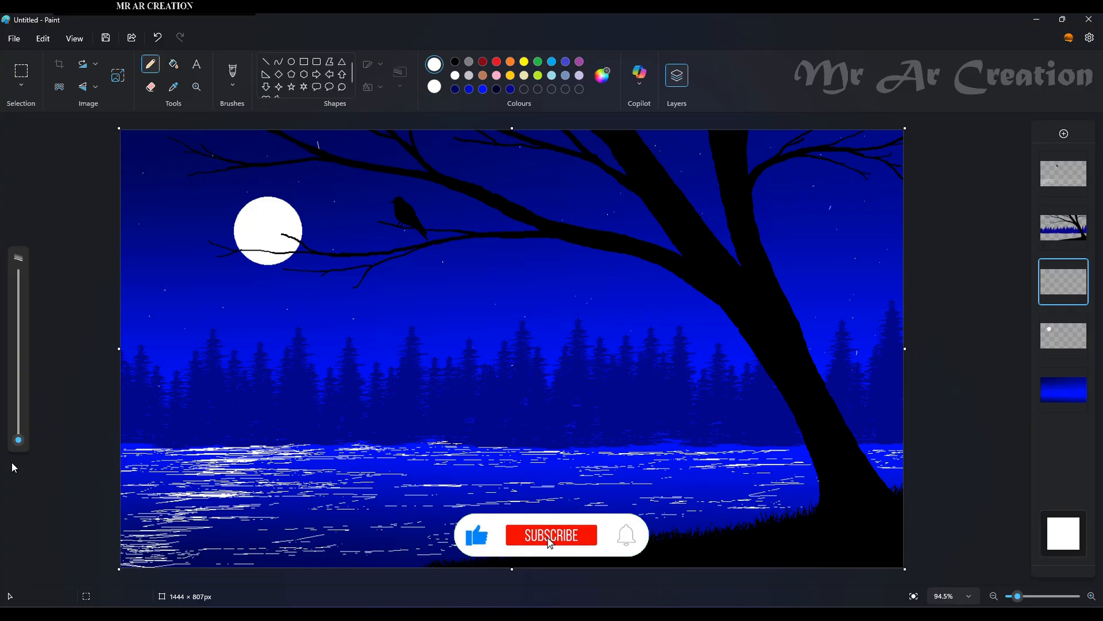
left_click_drag(19, 439, 18, 432)
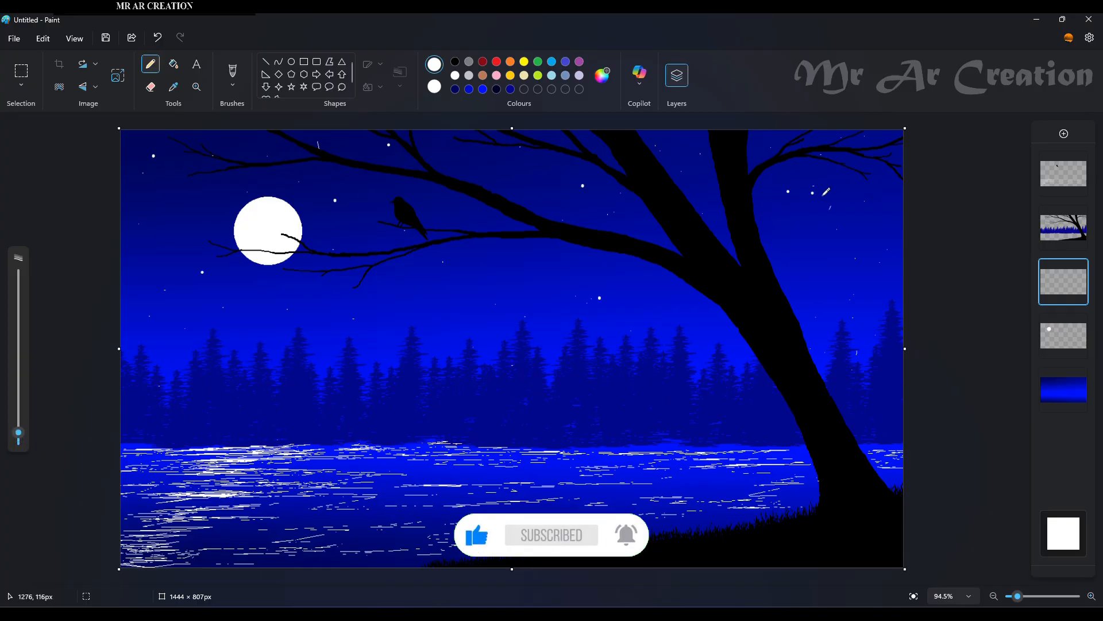
Undo the oversized trial star and place small white four-pointed stars around the sky on both sides of the tree.
left_click(279, 86)
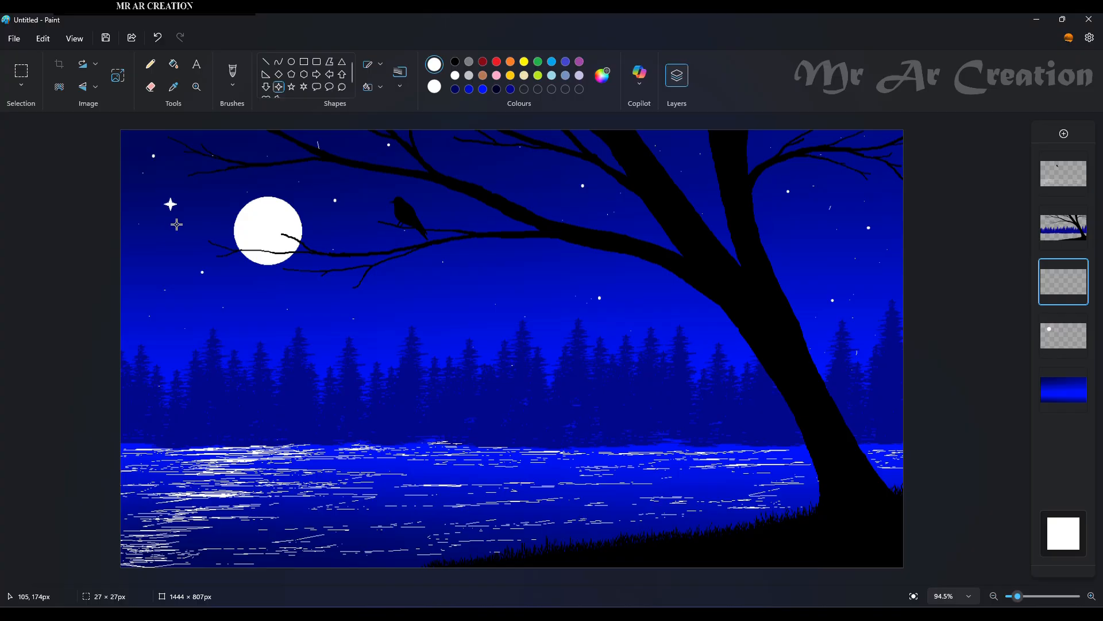
left_click(372, 87)
left_click(391, 131)
left_click(187, 236)
key("ctrl+z")
left_click_drag(146, 193, 155, 217)
left_click_drag(187, 281, 193, 288)
left_click_drag(594, 139, 599, 144)
left_click_drag(619, 284, 626, 291)
left_click_drag(831, 182, 838, 188)
left_click_drag(866, 321, 873, 328)
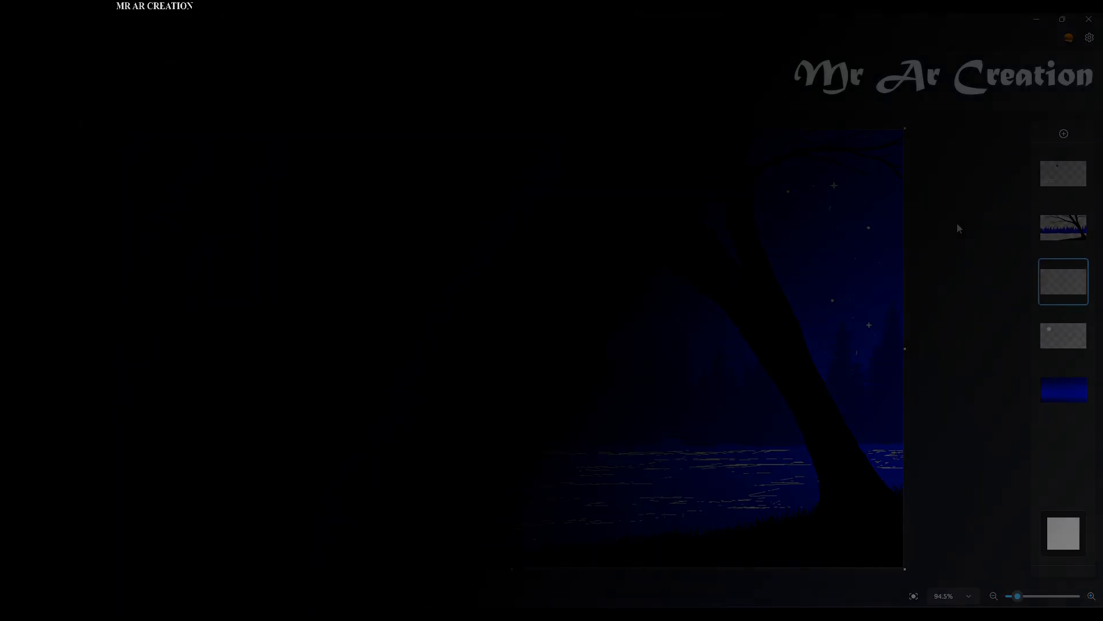